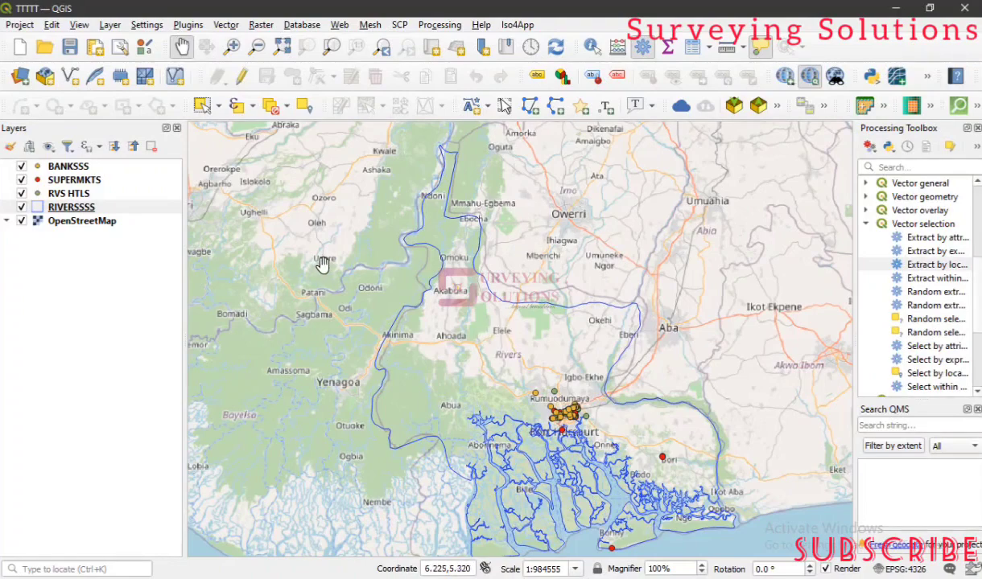
- Inspect the Rivers State map and select the RIVERSSSS, BANKSSS, SUPERMKTS and RVS HTLS layers one after another
left_click_drag(323, 266, 520, 340)
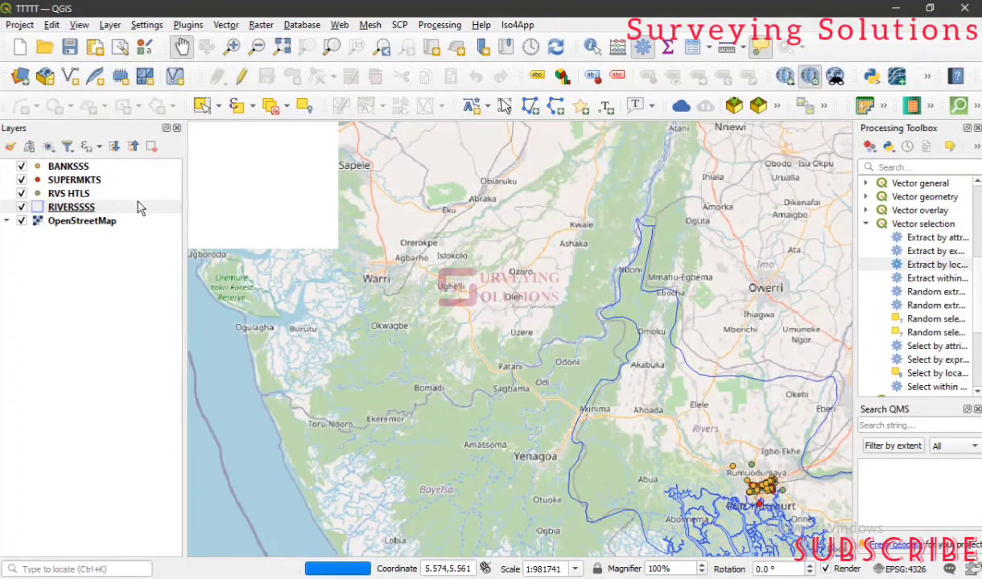
right_click(139, 207)
left_click(191, 9)
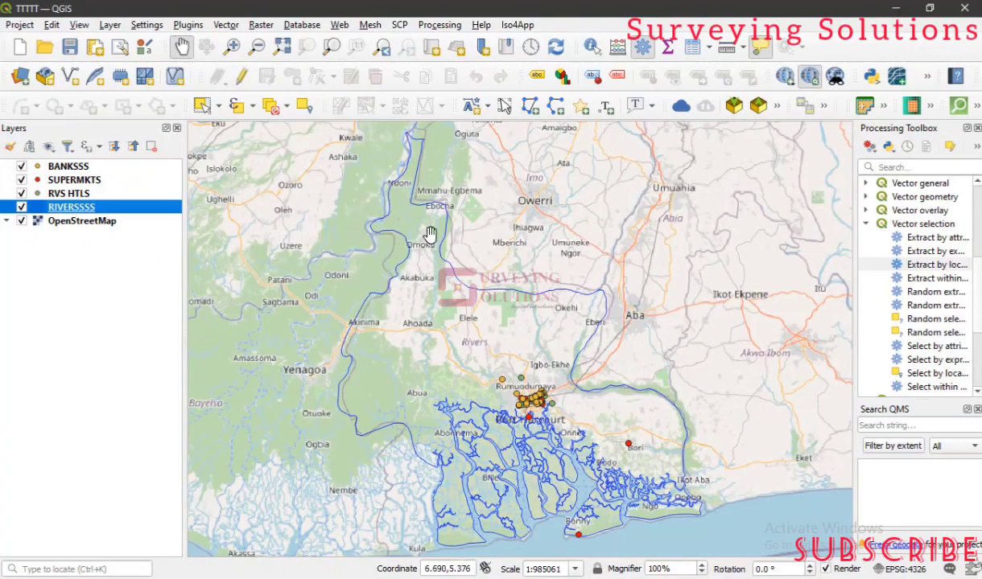
left_click(110, 166)
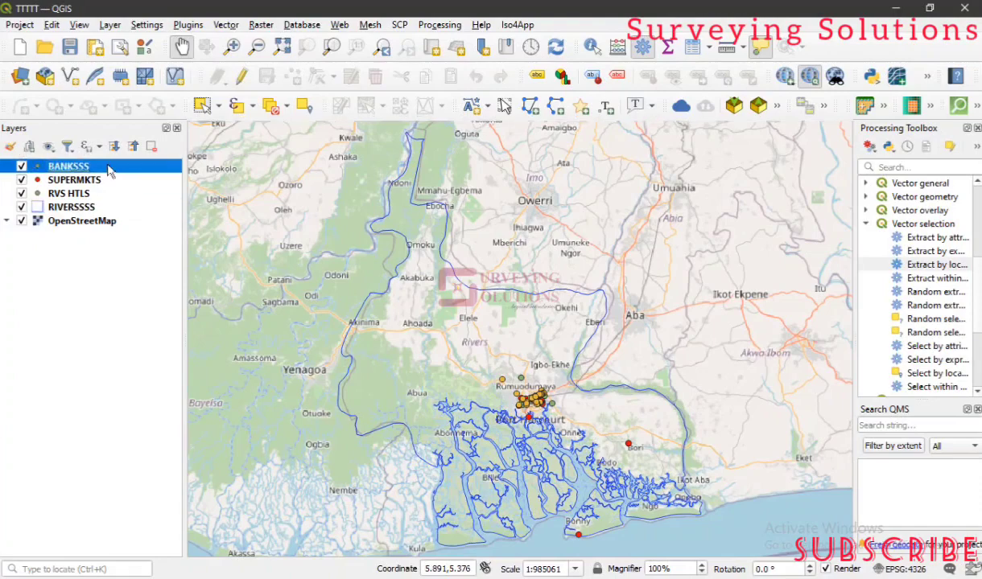
left_click(104, 181)
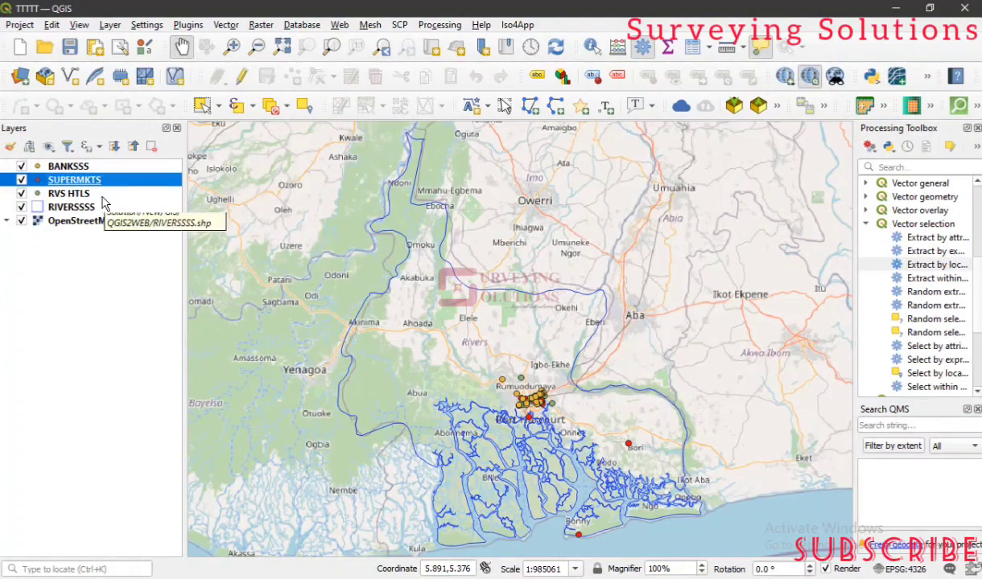
left_click(103, 195)
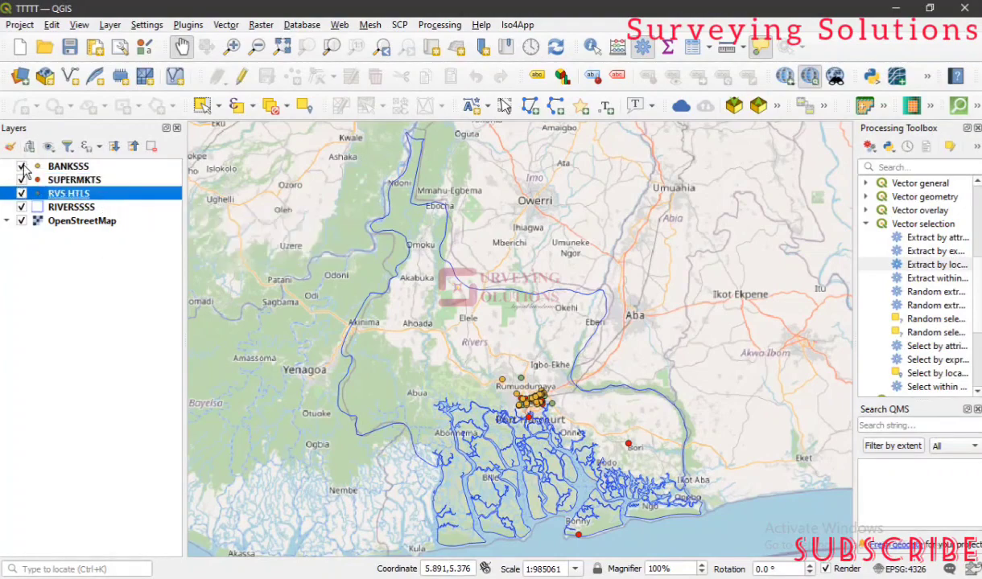
- Hide the BANKSSS, SUPERMKTS and RVS HTLS point layers and show them again to compare their points on the map
left_click(21, 167)
left_click(22, 180)
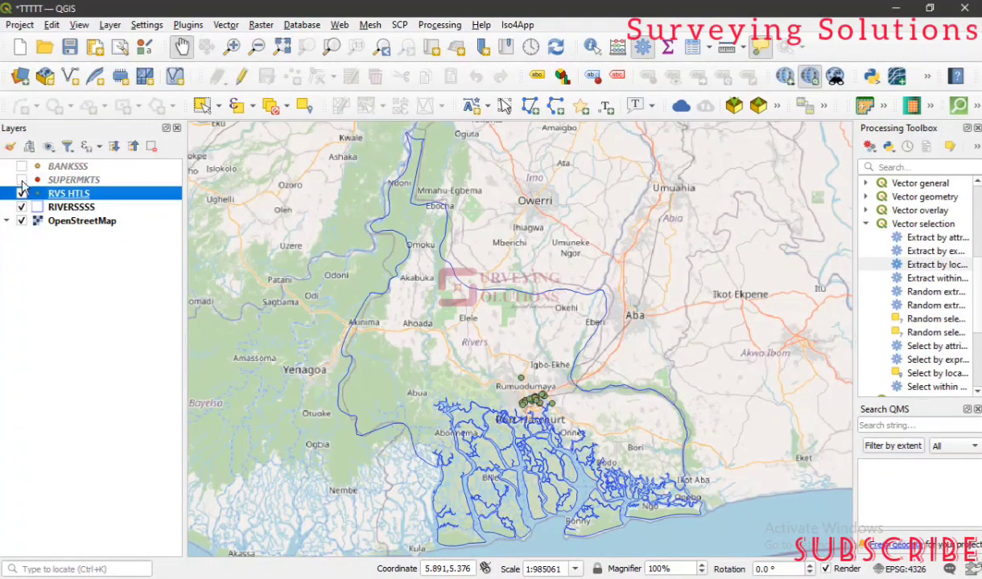
left_click(21, 194)
left_click(21, 194)
left_click(22, 181)
left_click(24, 166)
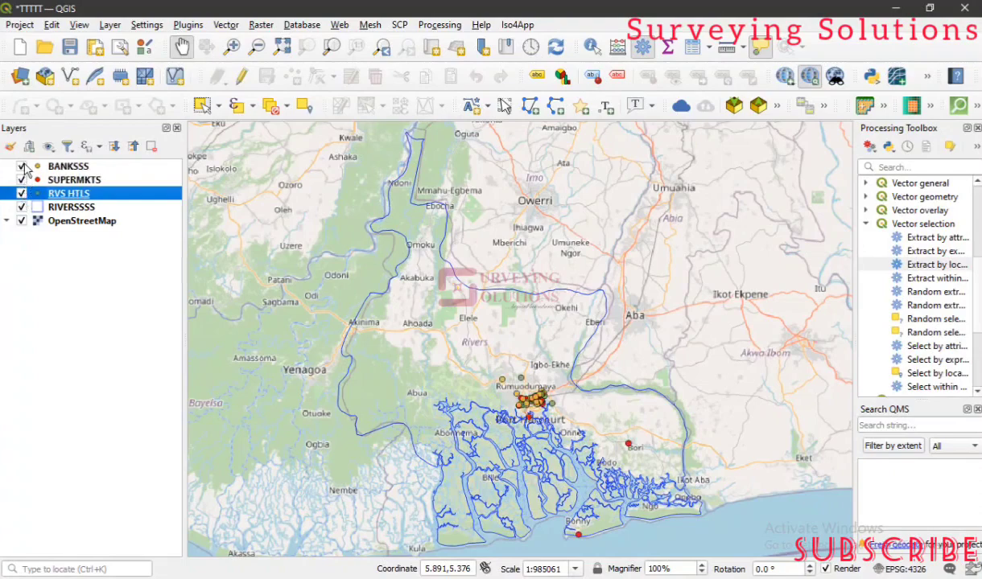
- Toggle the visibility of the banks, supermarkets, hotels and RIVERSSSS boundary layers off and back on to identify each on the map
left_click(80, 166)
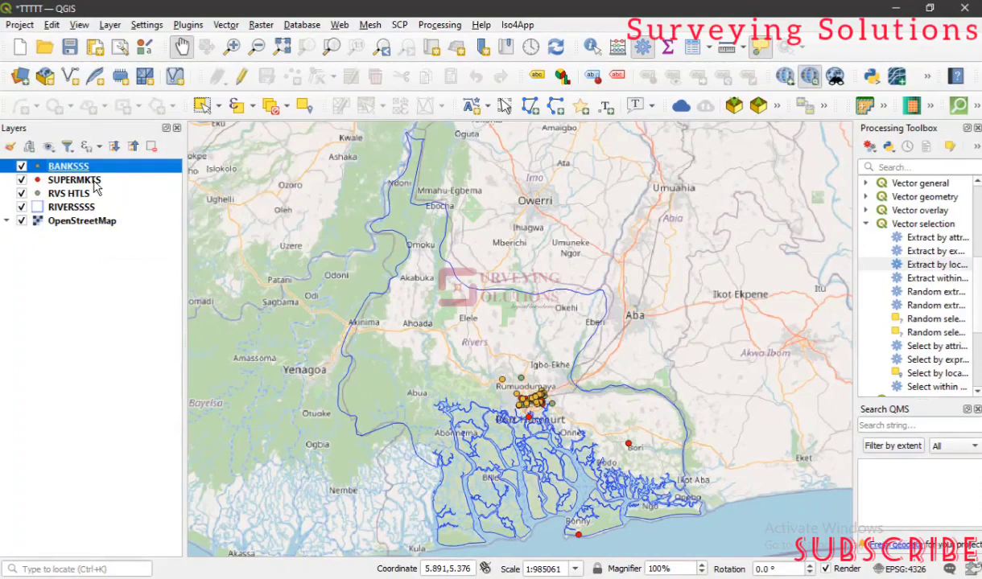
left_click(94, 182)
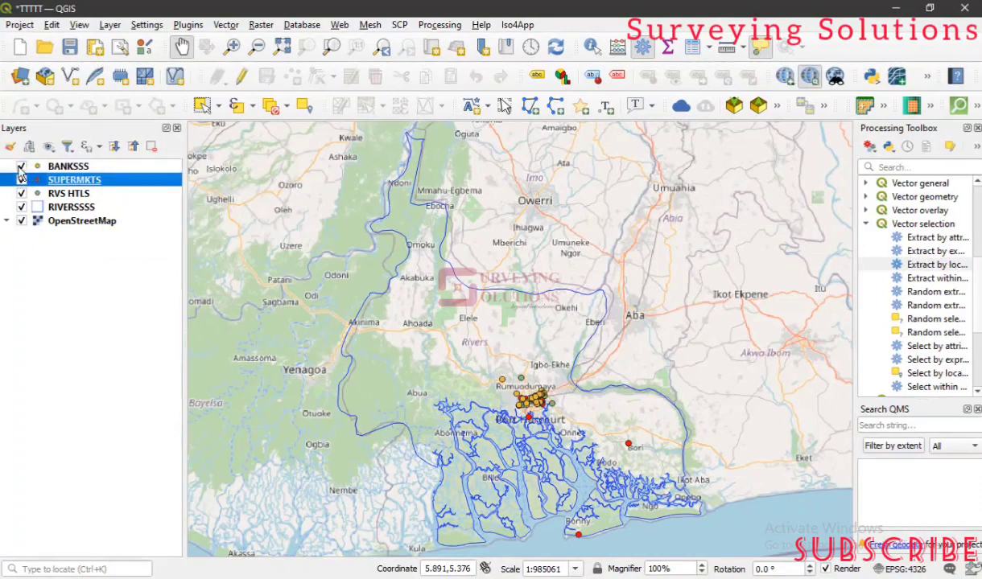
left_click(21, 167)
left_click(21, 181)
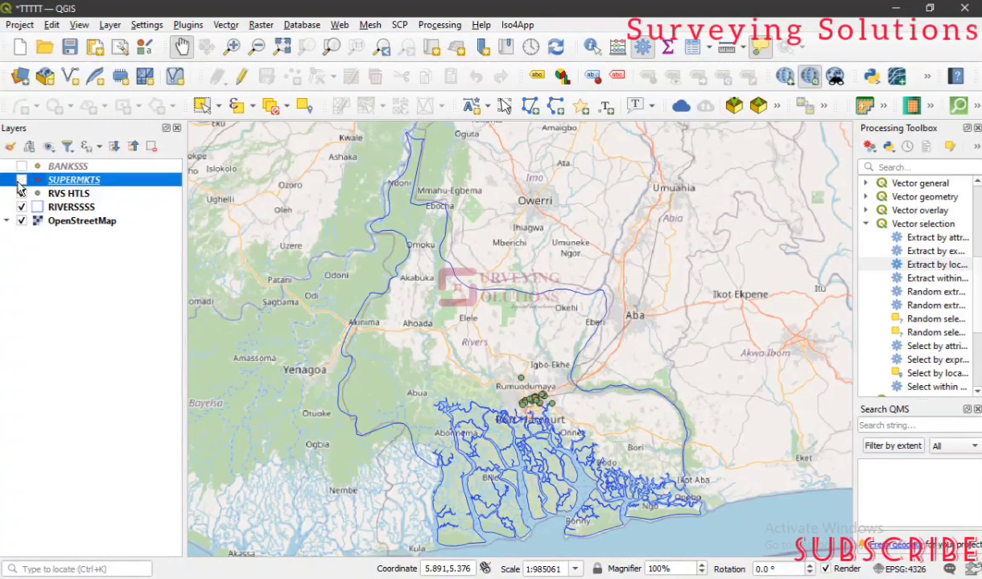
left_click(22, 208)
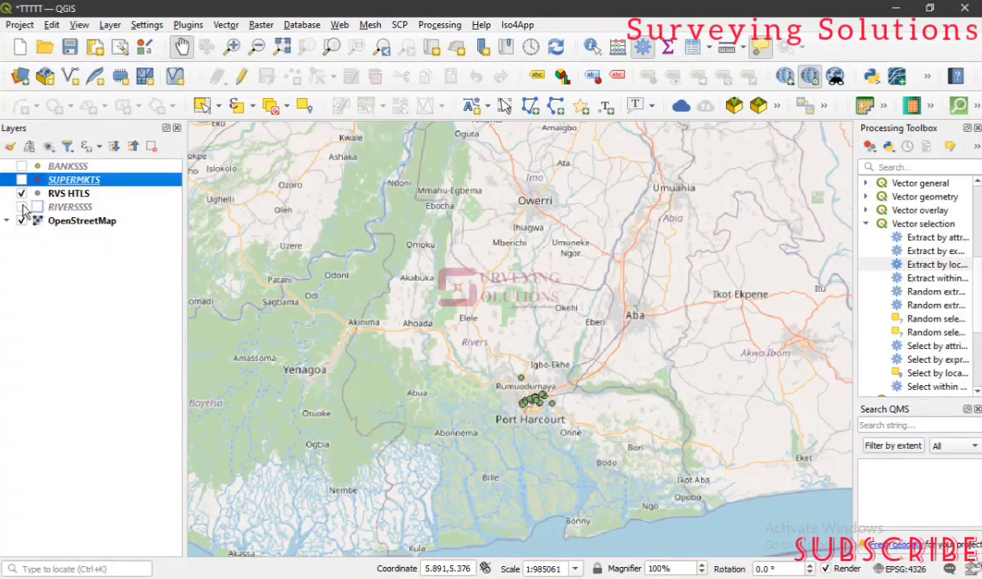
left_click(22, 208)
left_click(21, 194)
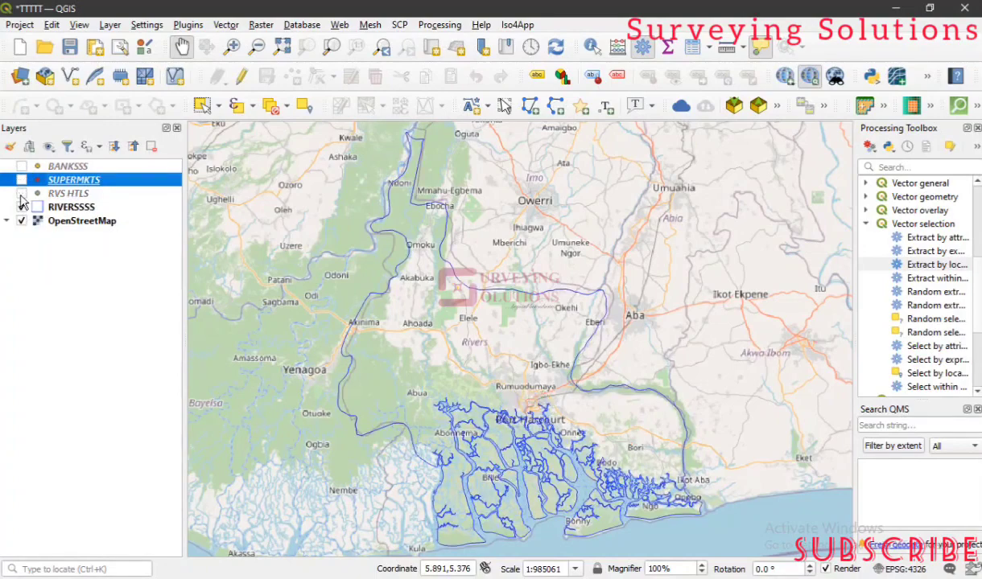
left_click(21, 194)
left_click(21, 180)
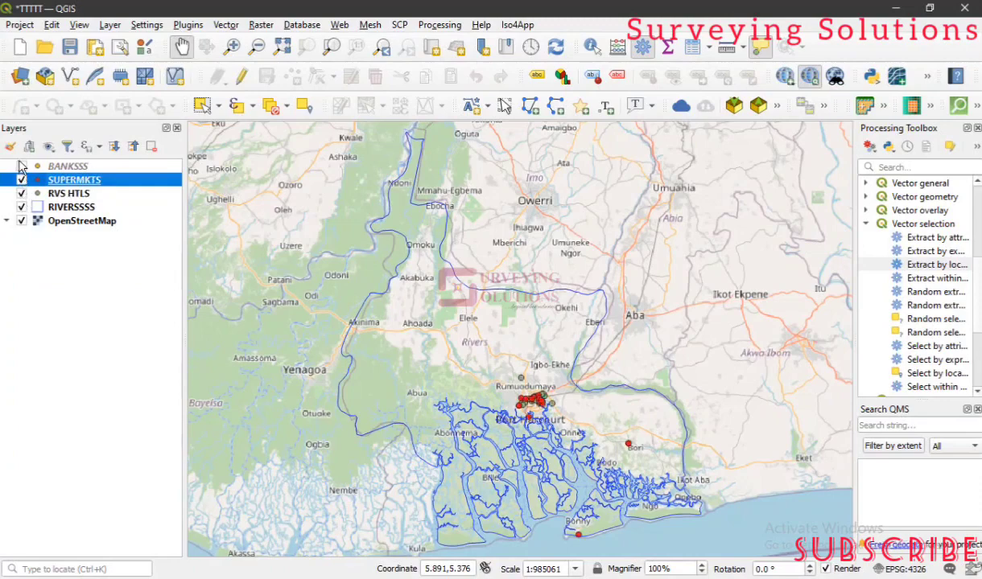
left_click(21, 167)
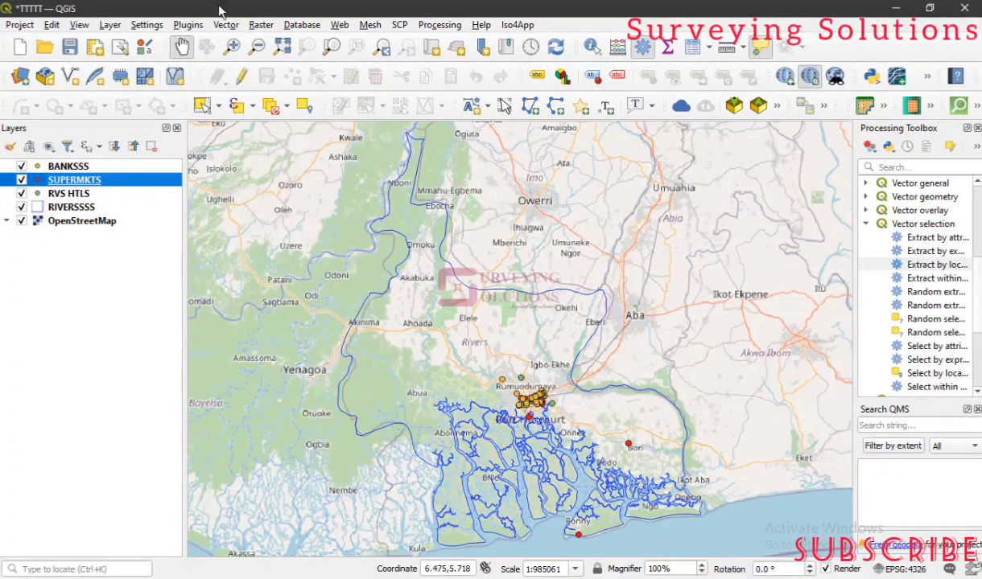
- Search all available plugins for qgis2web in the plugin manager
left_click(189, 25)
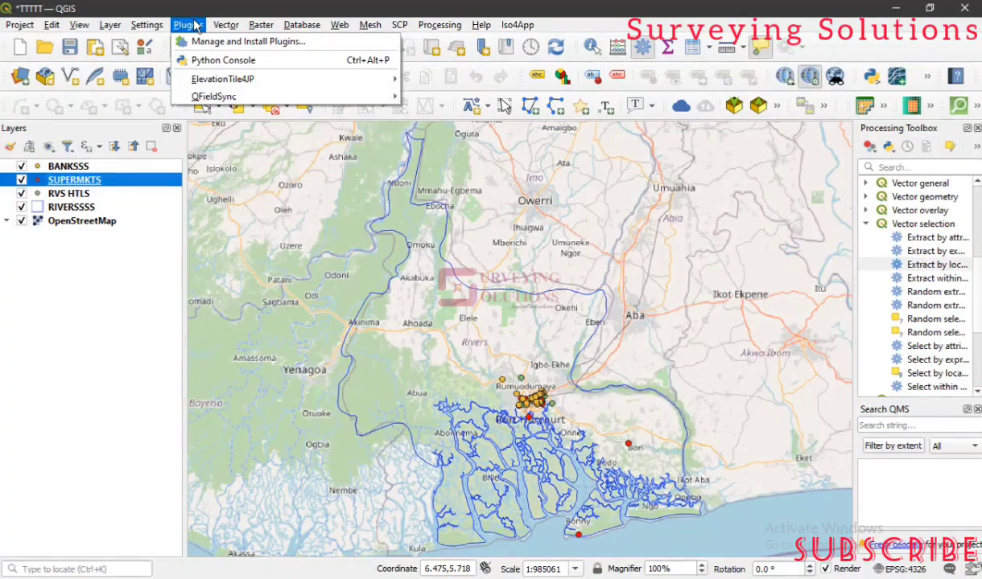
left_click(187, 41)
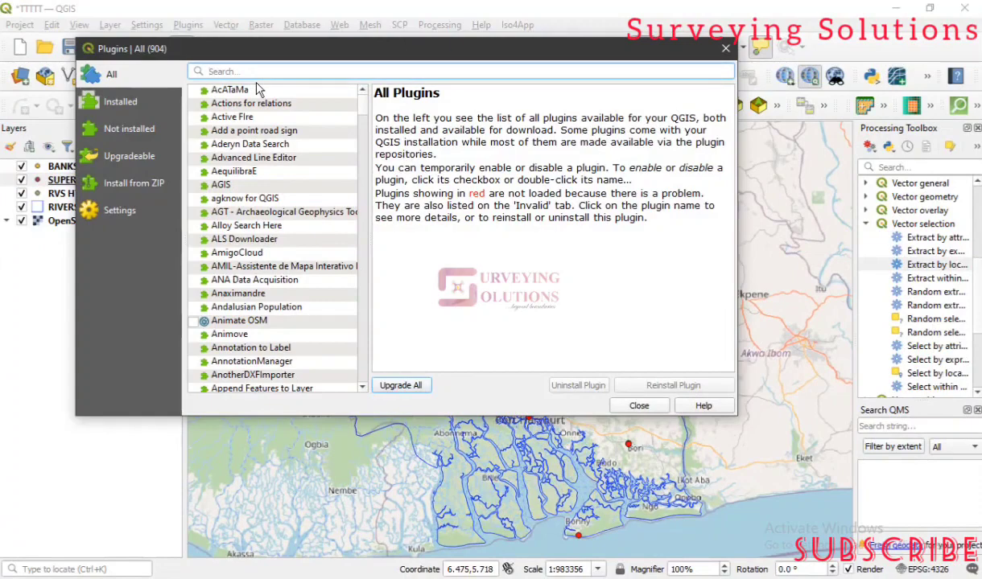
type("qg")
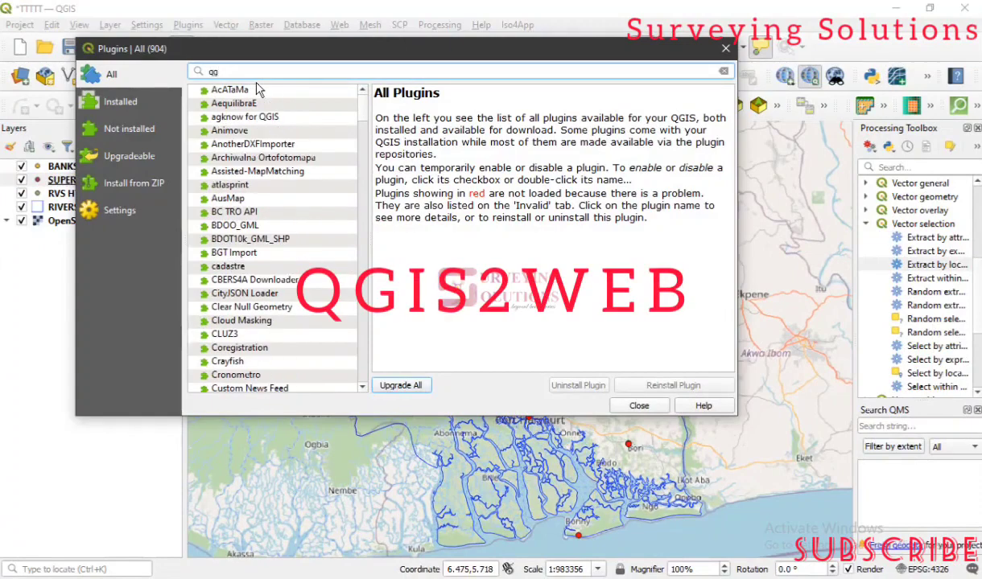
type("is2we")
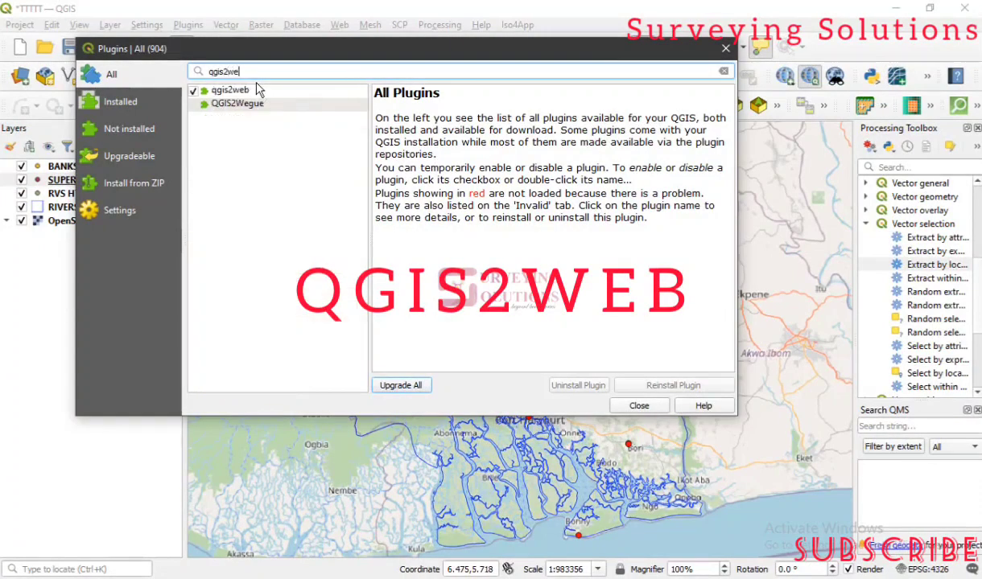
type("b")
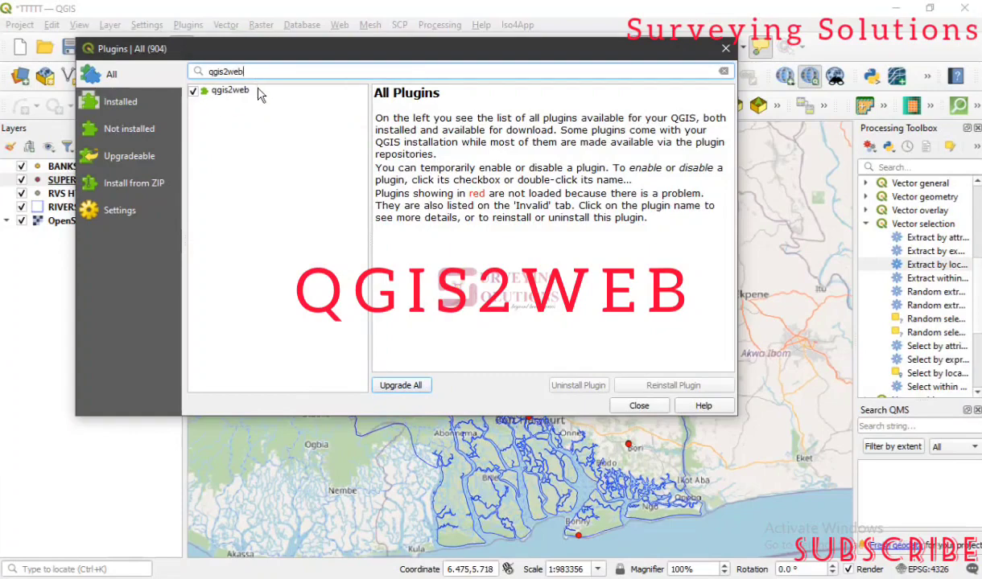
- Read the qgis2web plugin's description and installation details, and close the plugin manager
left_click(257, 91)
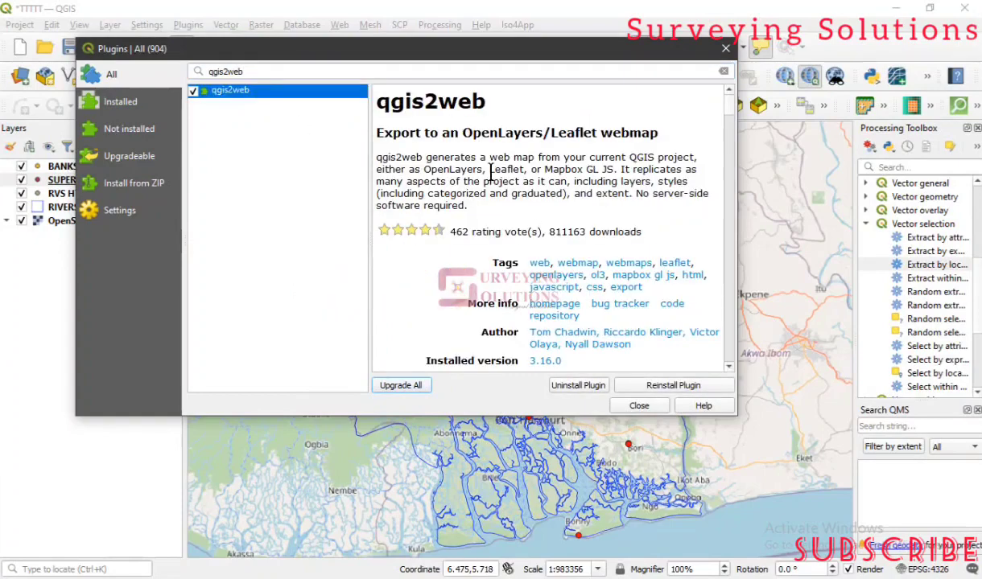
scroll(489, 174, "down", 5)
scroll(450, 161, "up", 5)
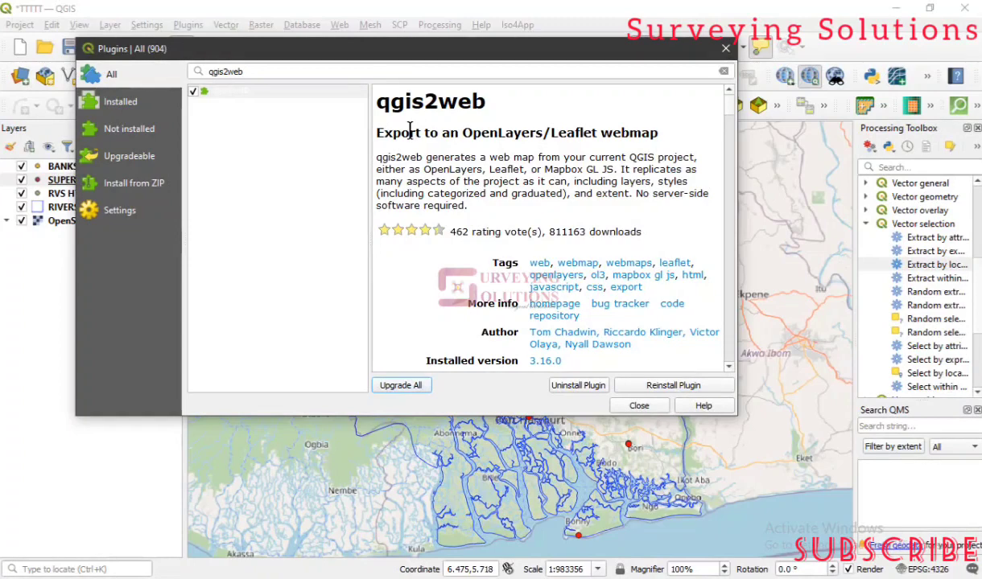
left_click(220, 86)
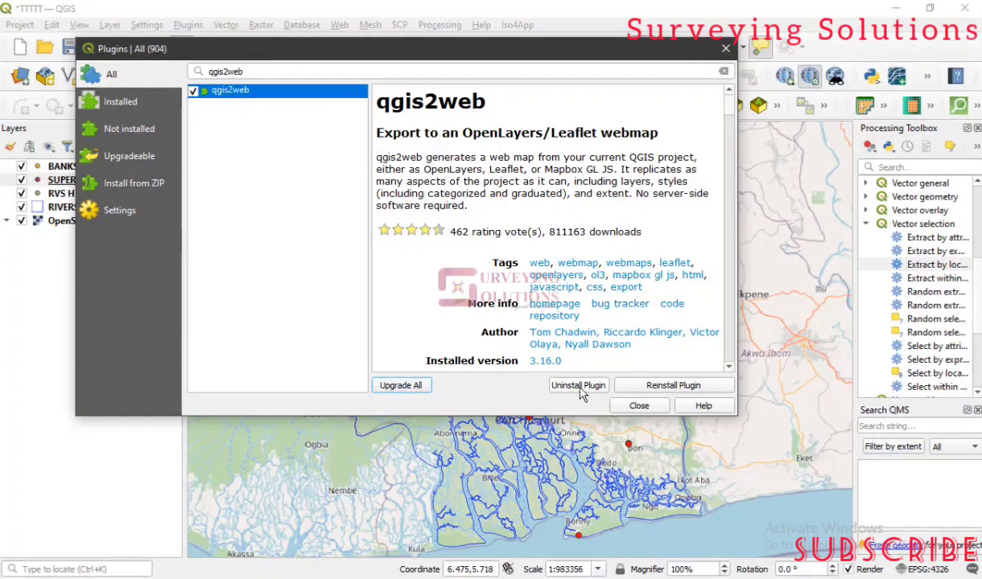
left_click(624, 409)
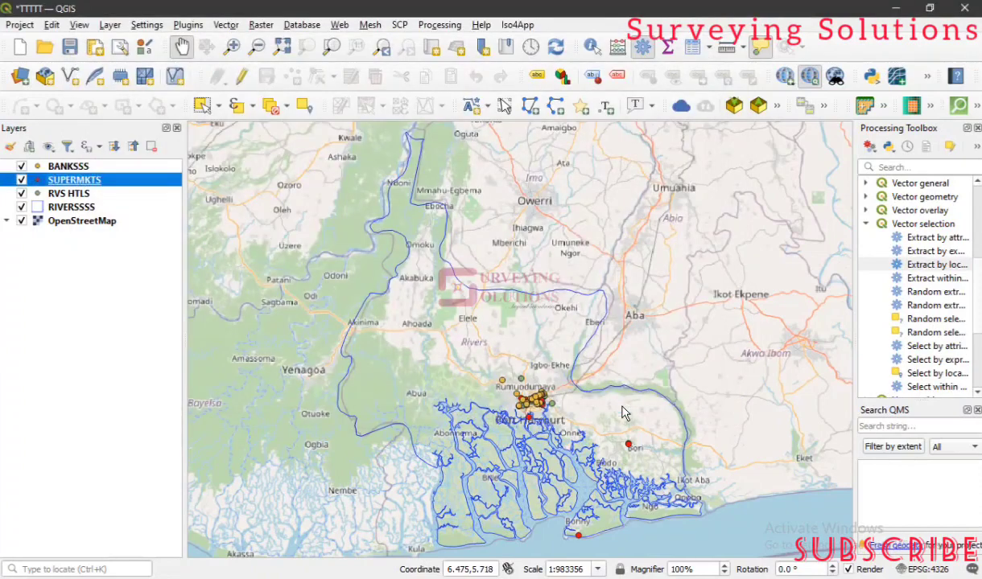
- Start creating a web map with qgis2web and reposition the export window over the project
left_click(339, 26)
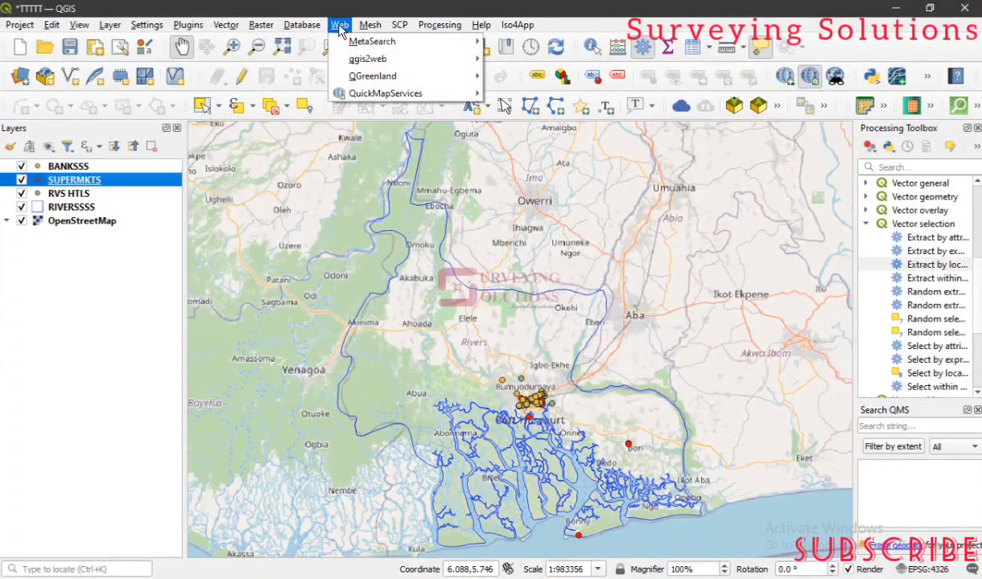
mouse_move(361, 63)
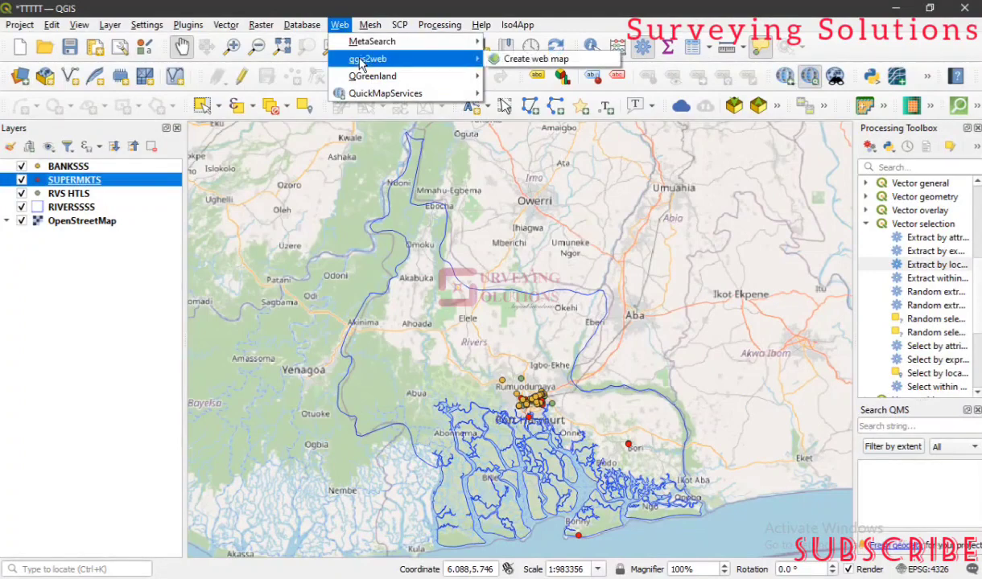
left_click(536, 59)
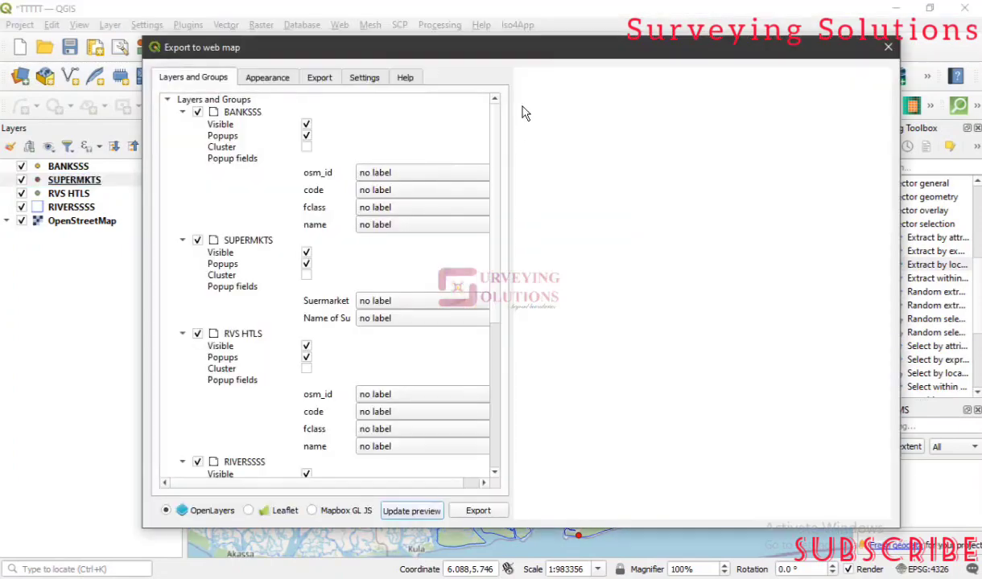
left_click_drag(543, 52, 480, 25)
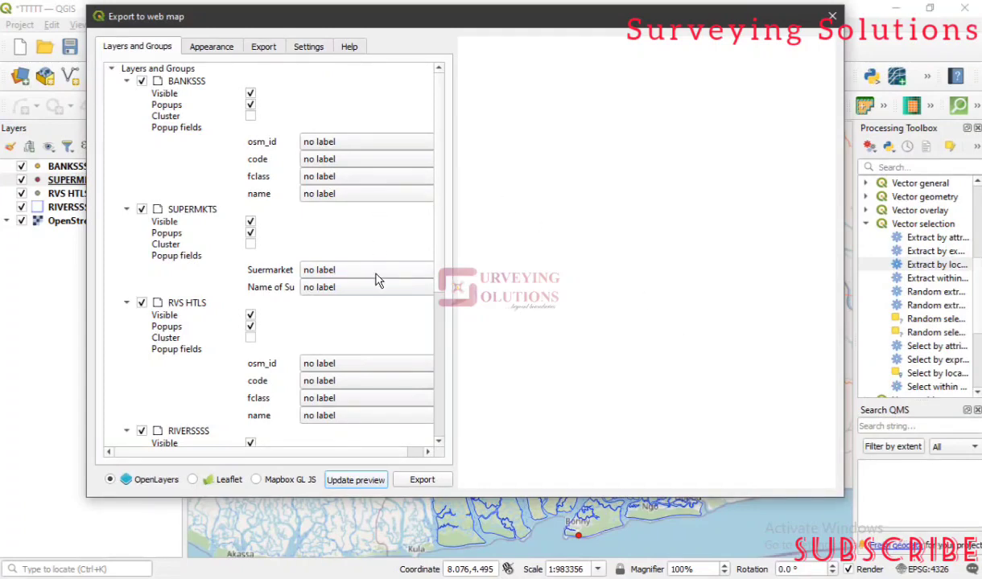
- Examine the visibility, popup, cluster and popup field settings of every layer in the web map export
scroll(319, 90, "down", 4)
scroll(337, 162, "up", 2)
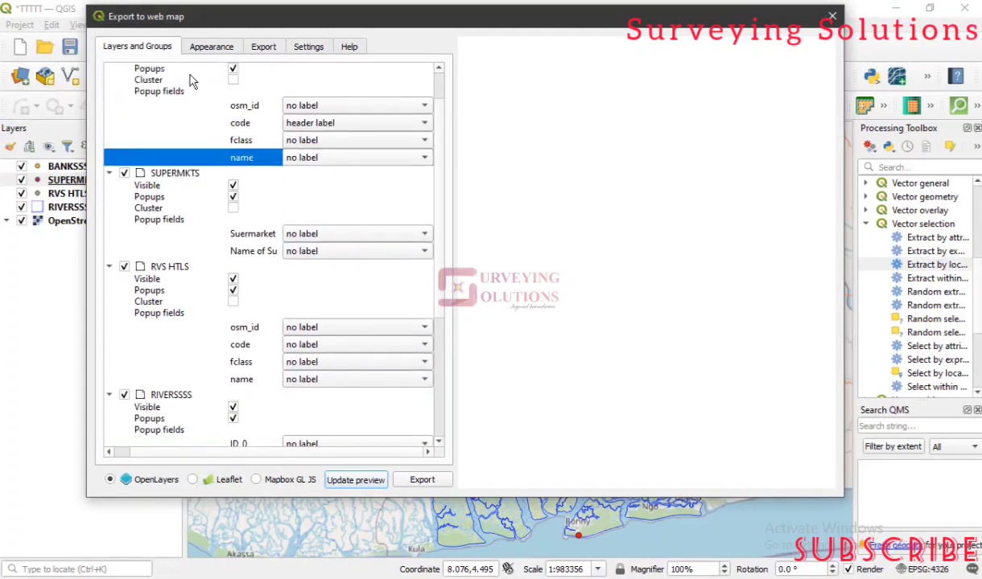
scroll(193, 103, "up", 2)
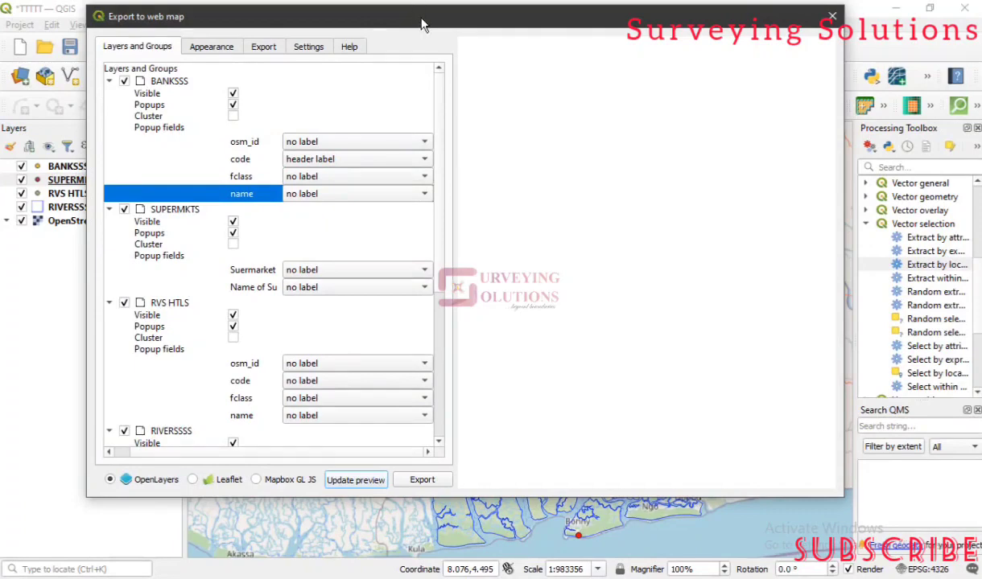
left_click_drag(421, 24, 546, 72)
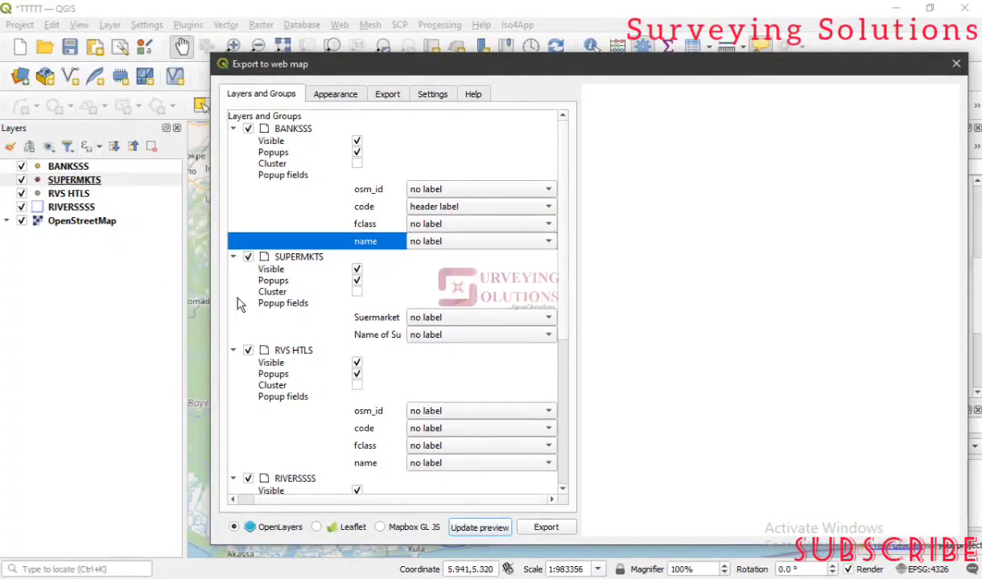
scroll(283, 338, "down", 3)
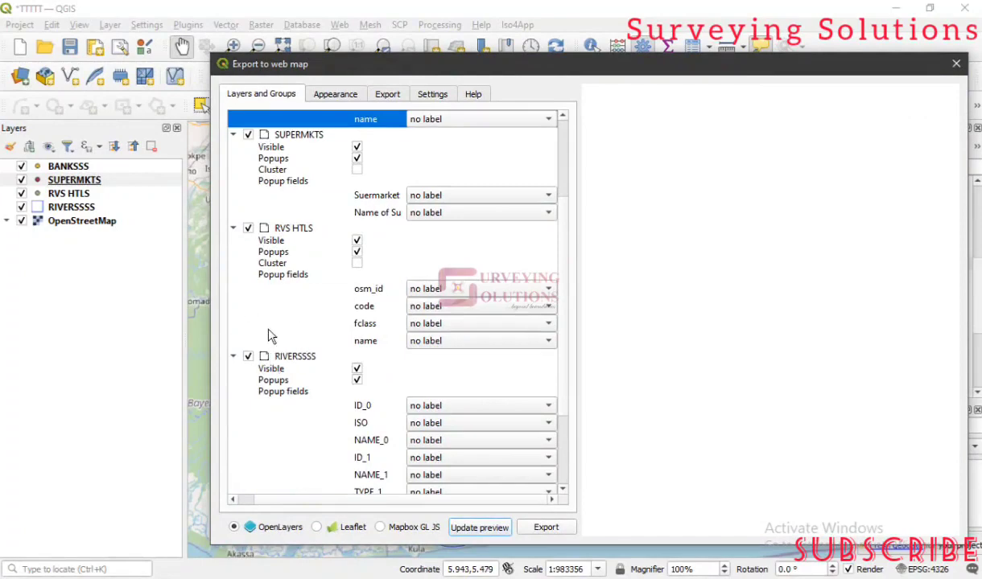
scroll(265, 358, "down", 3)
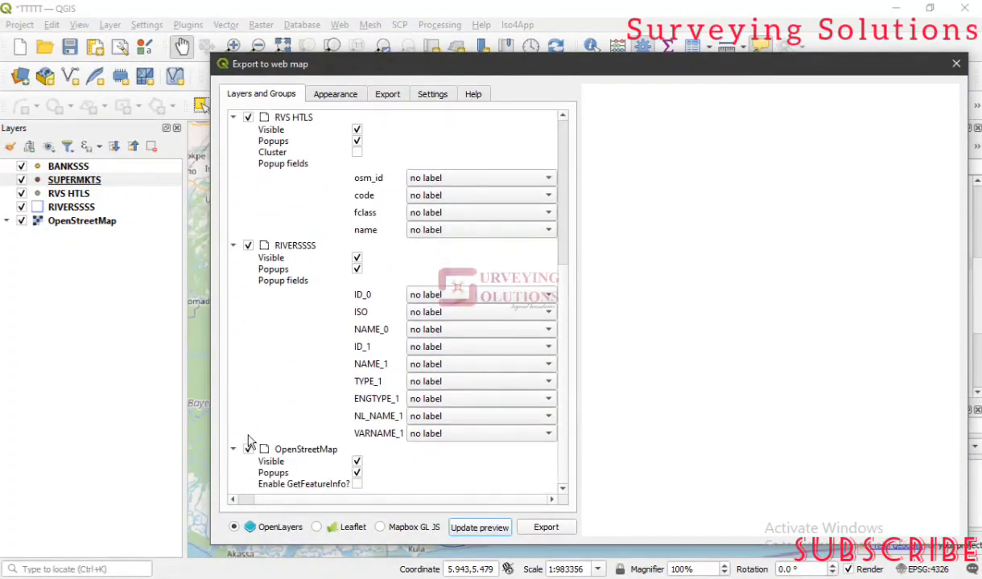
left_click(530, 297)
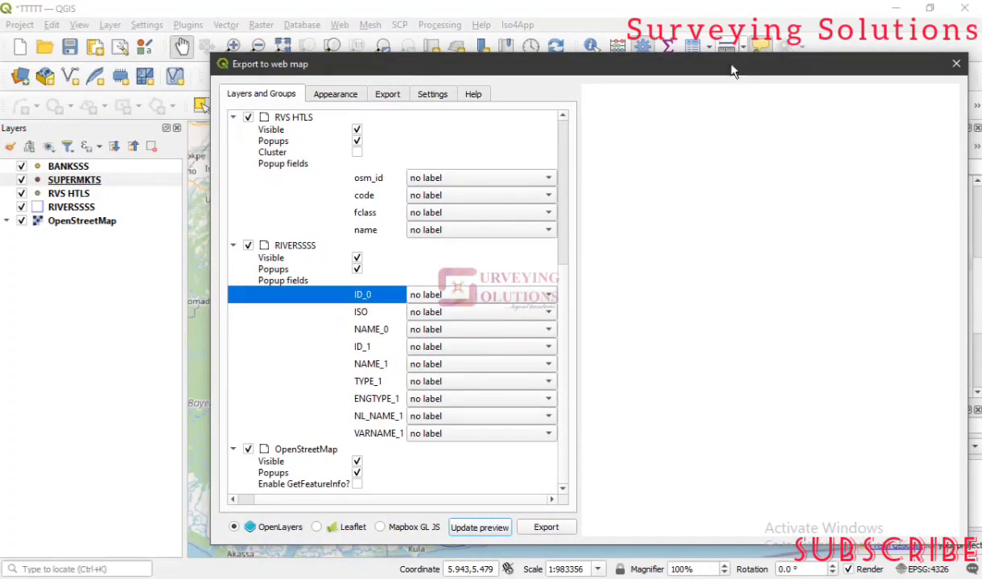
left_click_drag(731, 71, 640, 33)
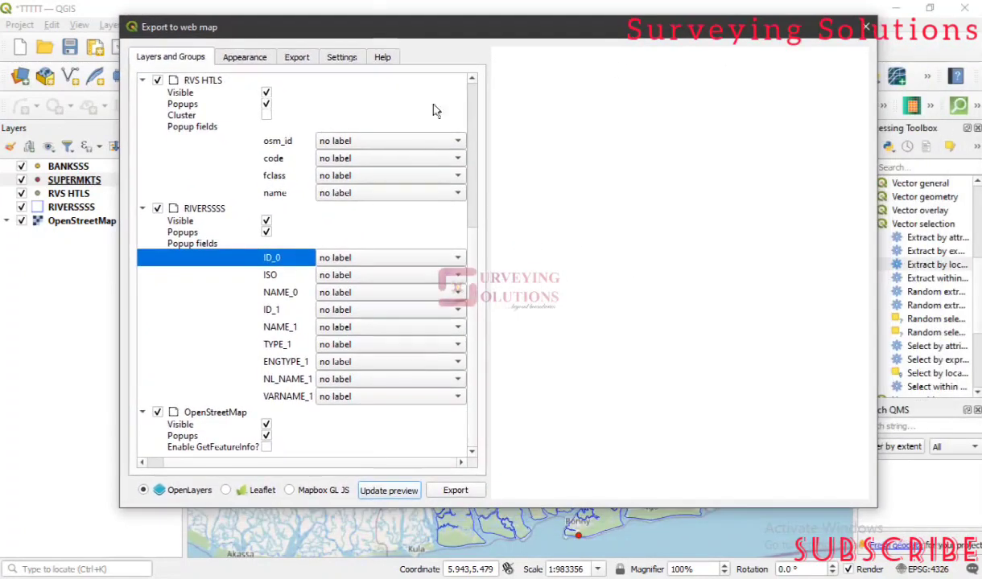
scroll(434, 101, "up", 1)
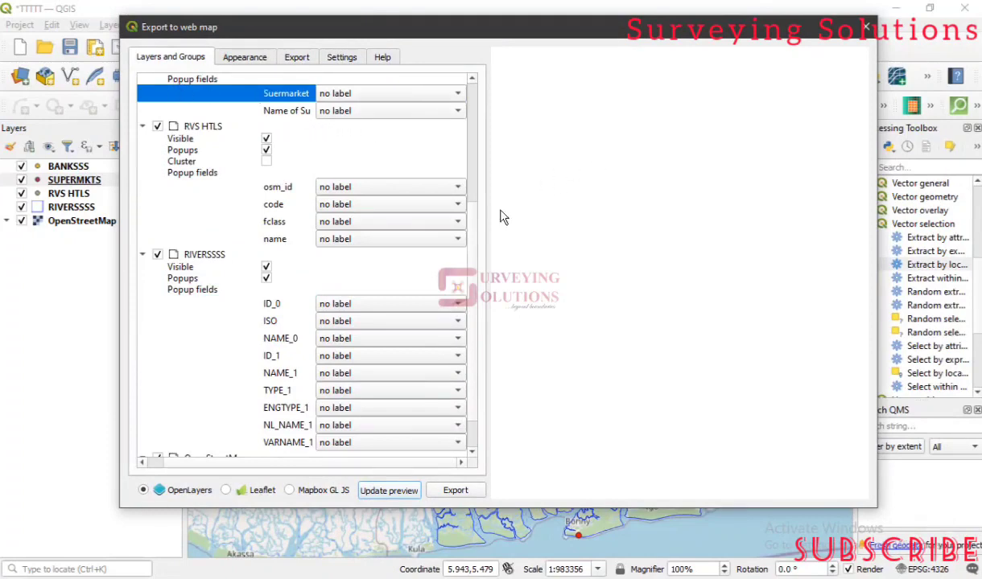
- Turn off the Visible option for BANKSSS, SUPERMKTS, RVS HTLS and RIVERSSSS in the web map export
scroll(472, 262, "up", 4)
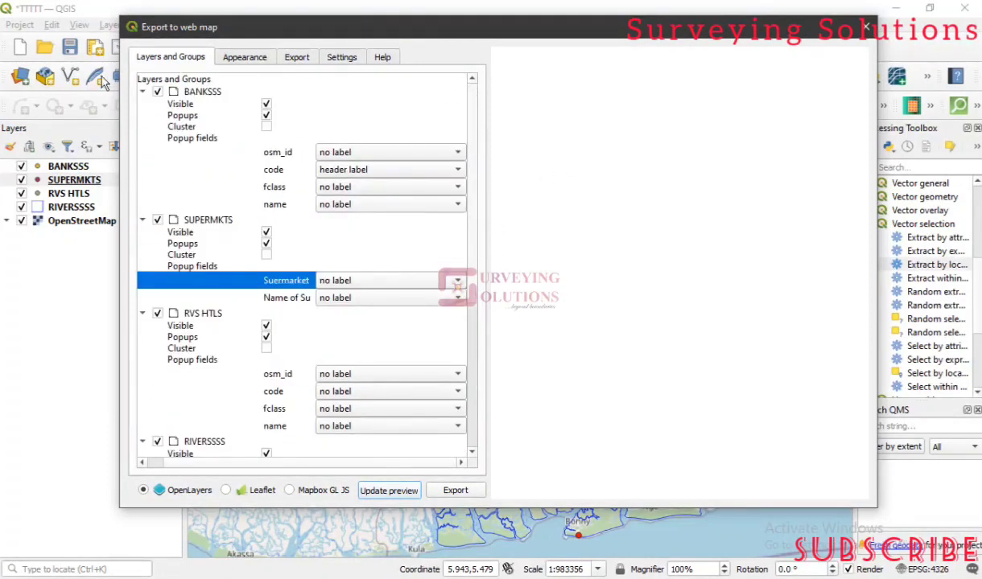
left_click(266, 105)
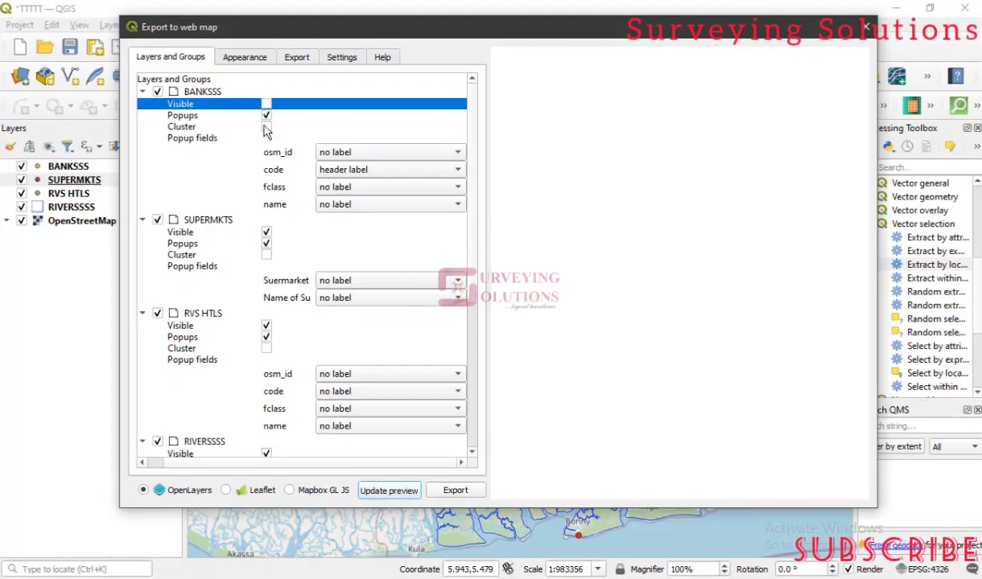
left_click(267, 233)
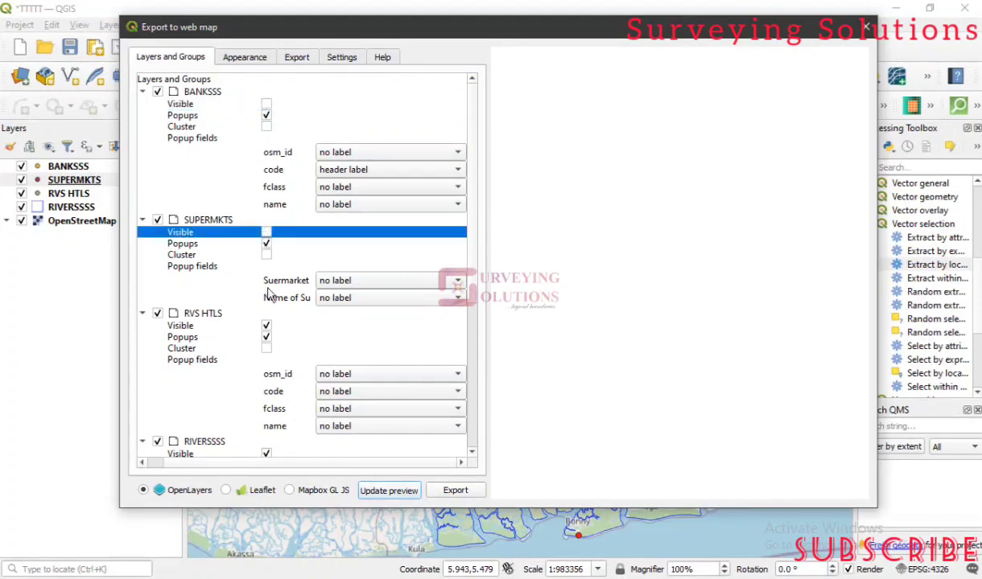
left_click(267, 326)
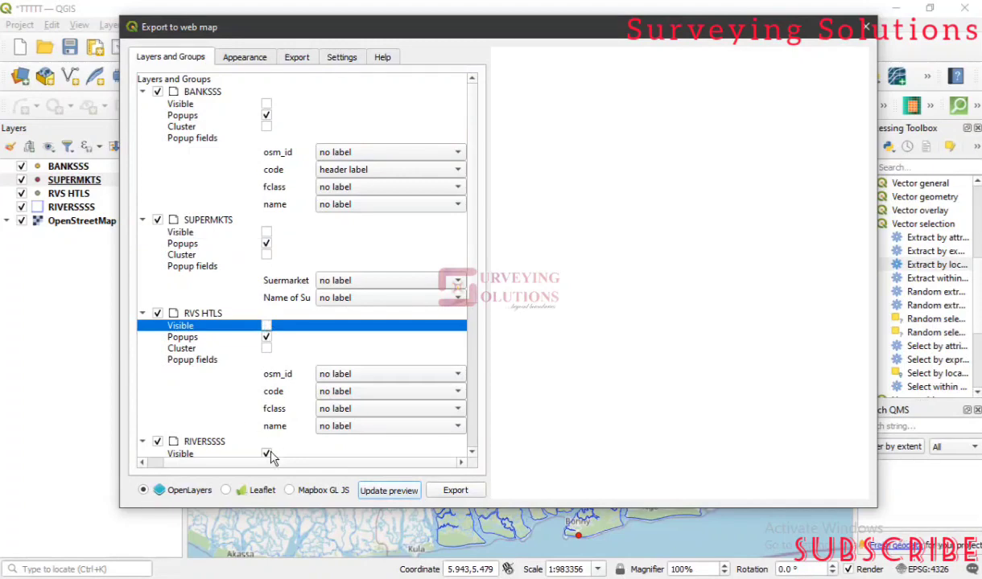
scroll(266, 419, "down", 2)
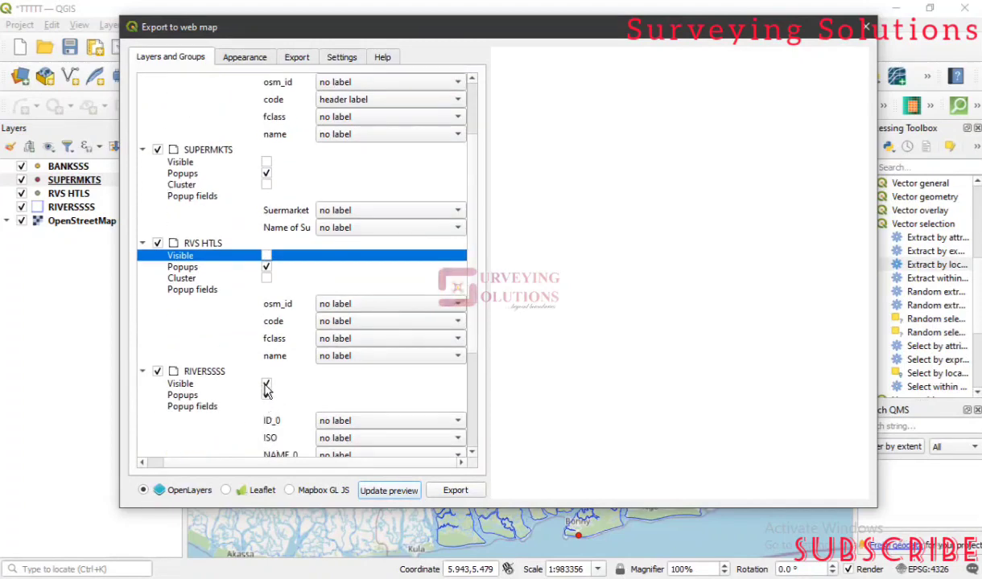
left_click(267, 384)
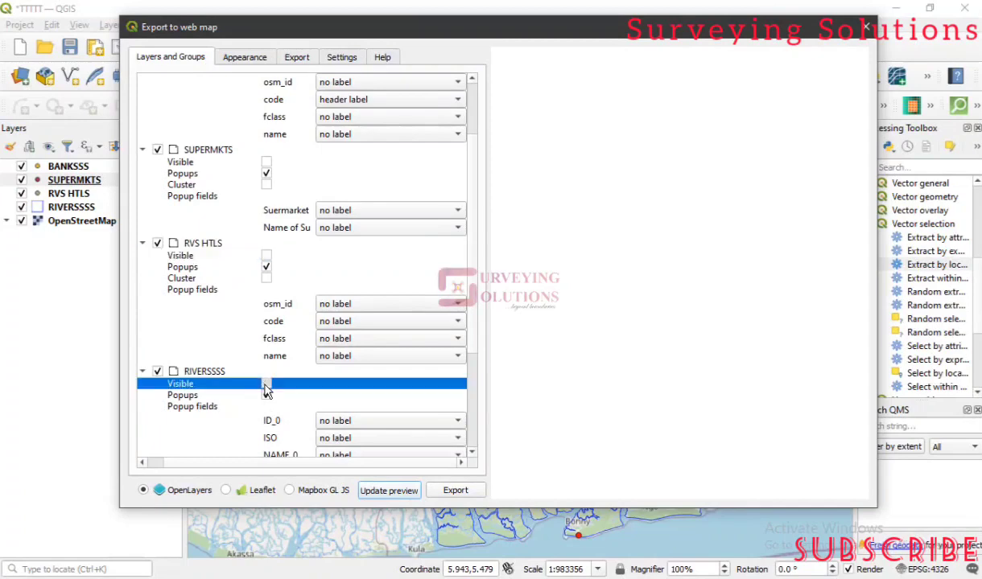
- Restore the Visible option for RIVERSSSS, RVS HTLS, SUPERMKTS and BANKSSS in the web map export
left_click(266, 385)
left_click(267, 256)
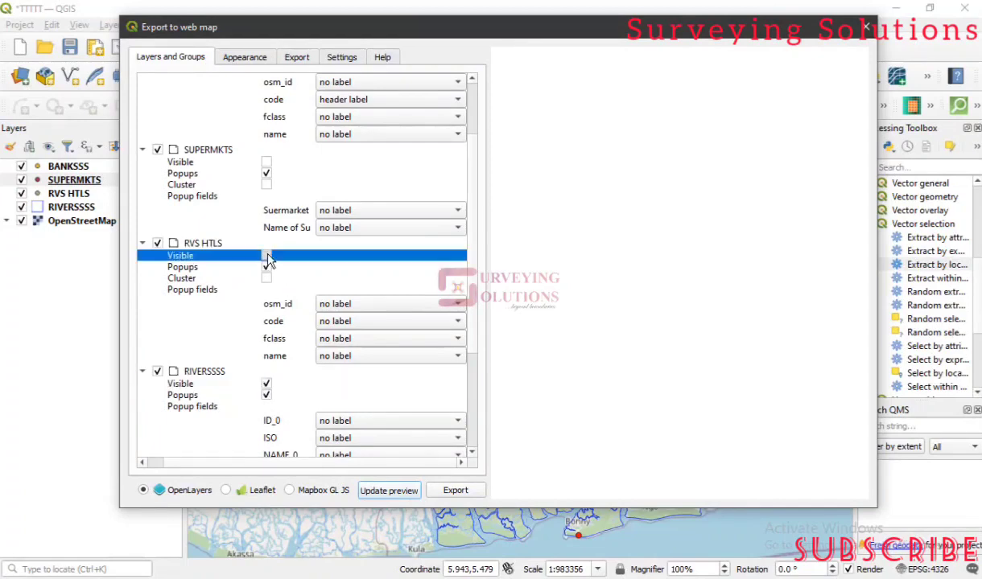
scroll(277, 201, "up", 2)
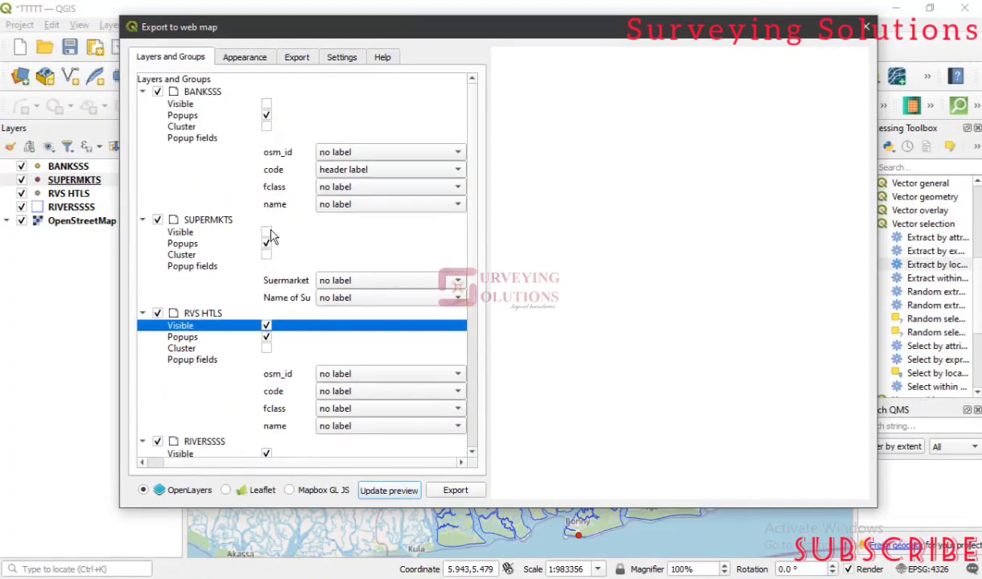
left_click(268, 234)
left_click(267, 105)
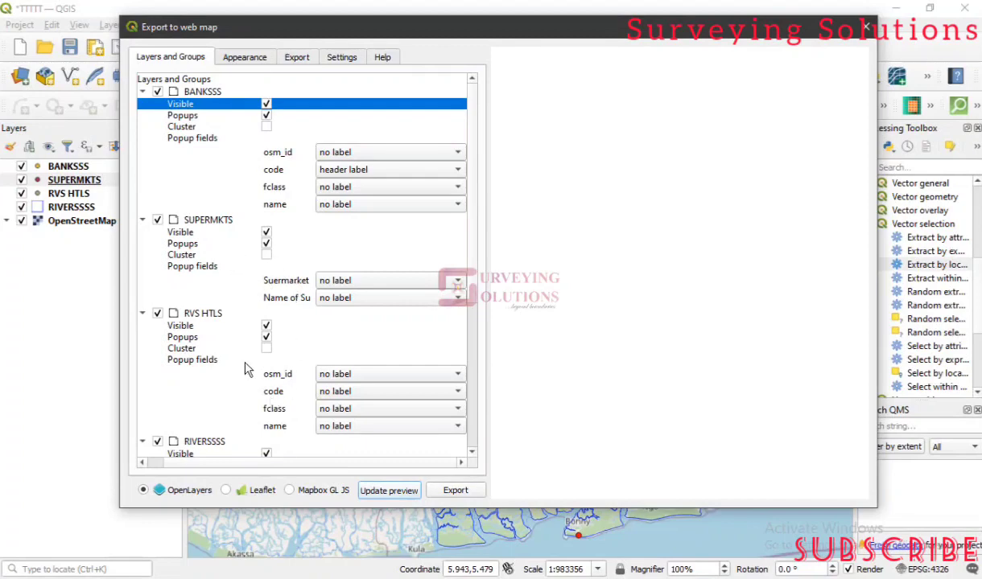
- Review the popup fields of the hotel and boundary layers, and close the web map export window
scroll(226, 334, "down", 2)
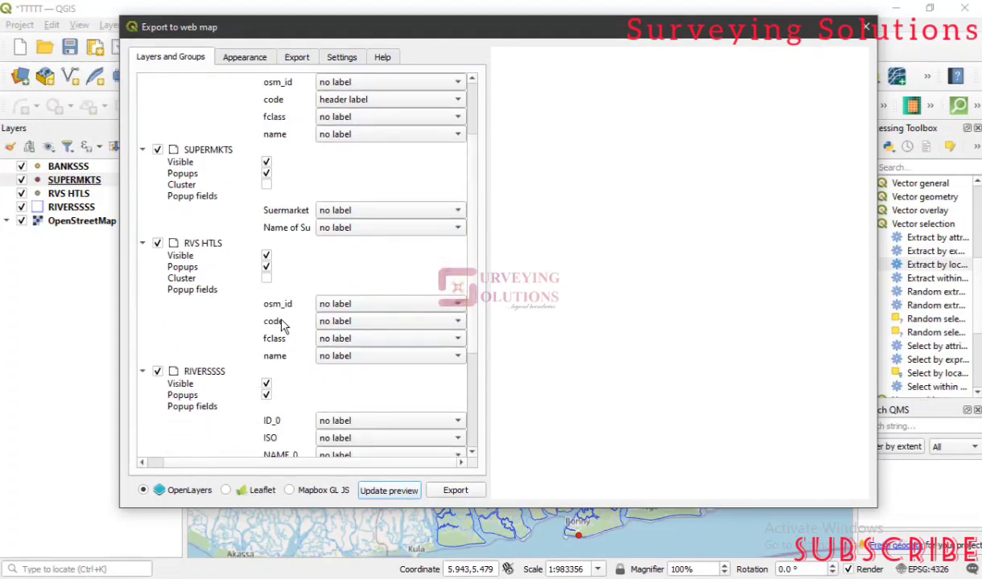
scroll(268, 373, "down", 3)
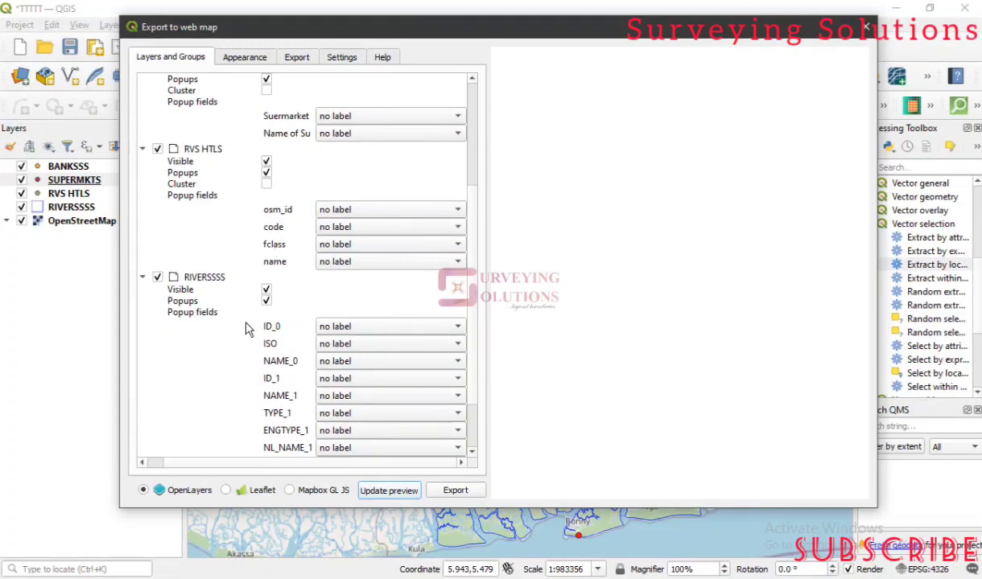
scroll(268, 325, "down", 1)
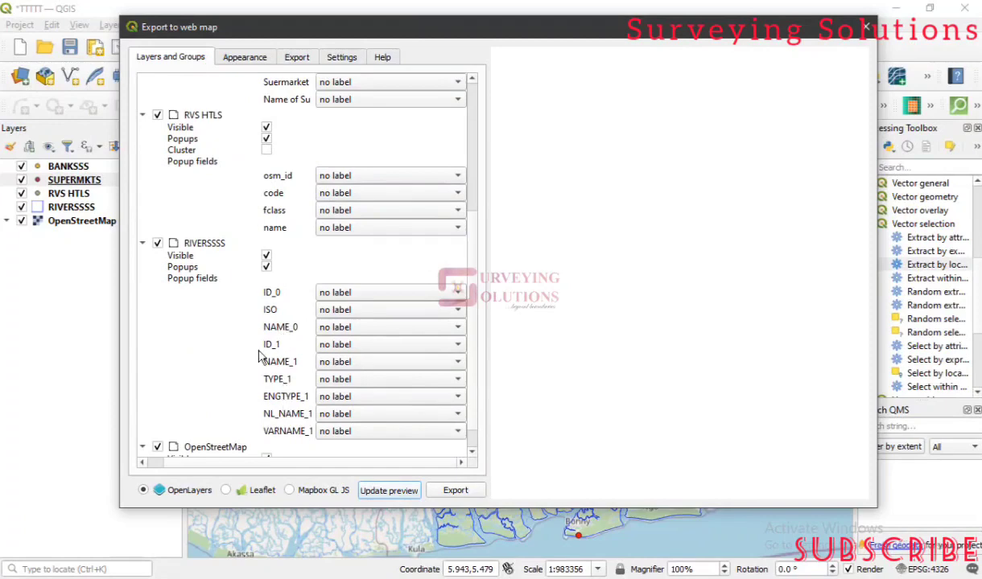
scroll(259, 355, "down", 1)
scroll(266, 342, "up", 7)
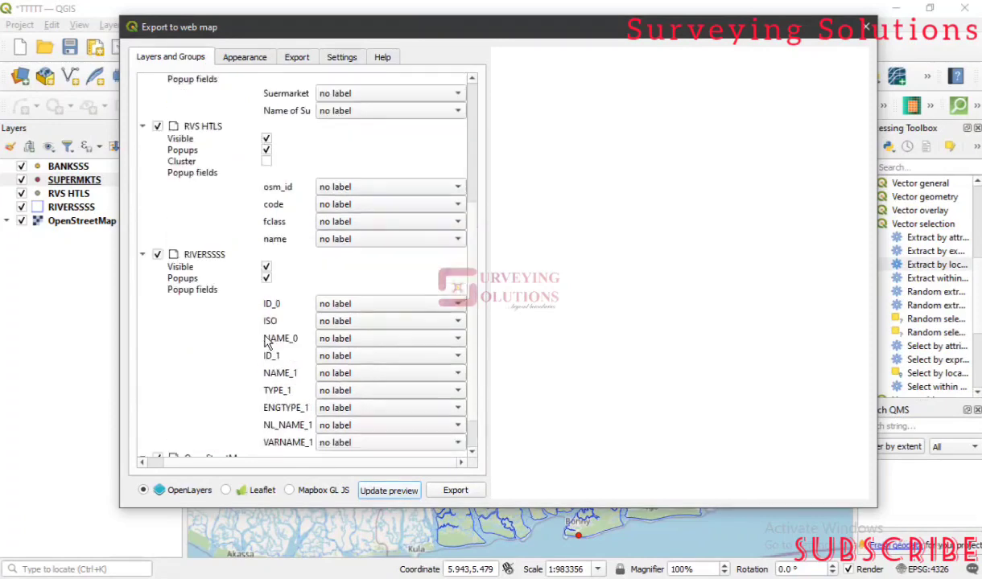
left_click(864, 29)
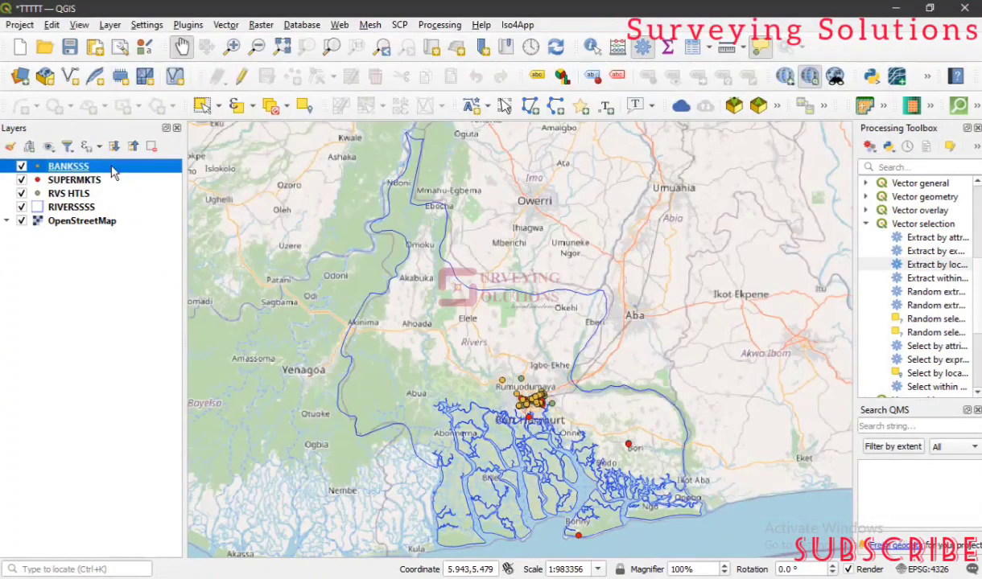
- Inspect the BANKSSS attribute table with the name column widened to fit its contents, and close the table
right_click(120, 168)
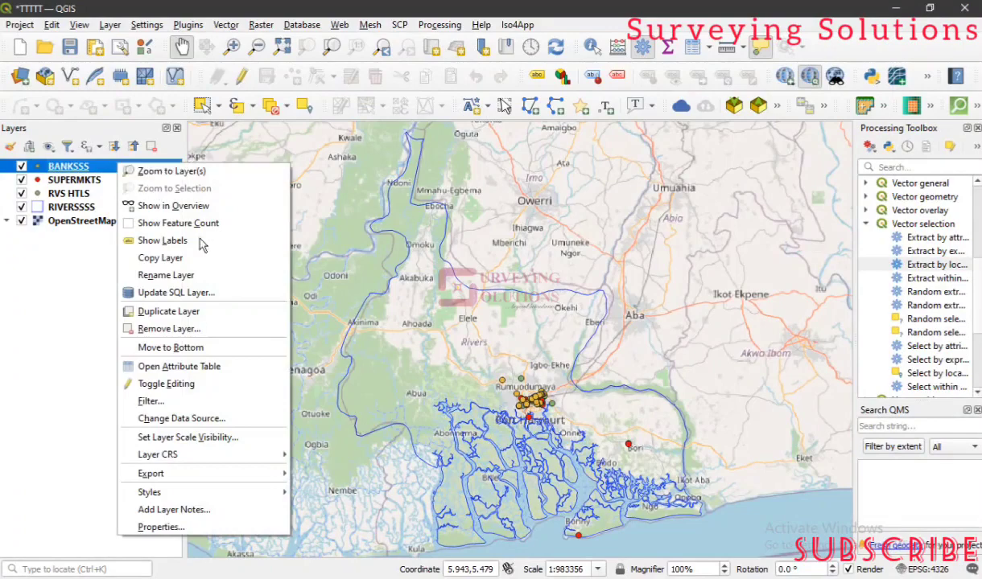
left_click(230, 369)
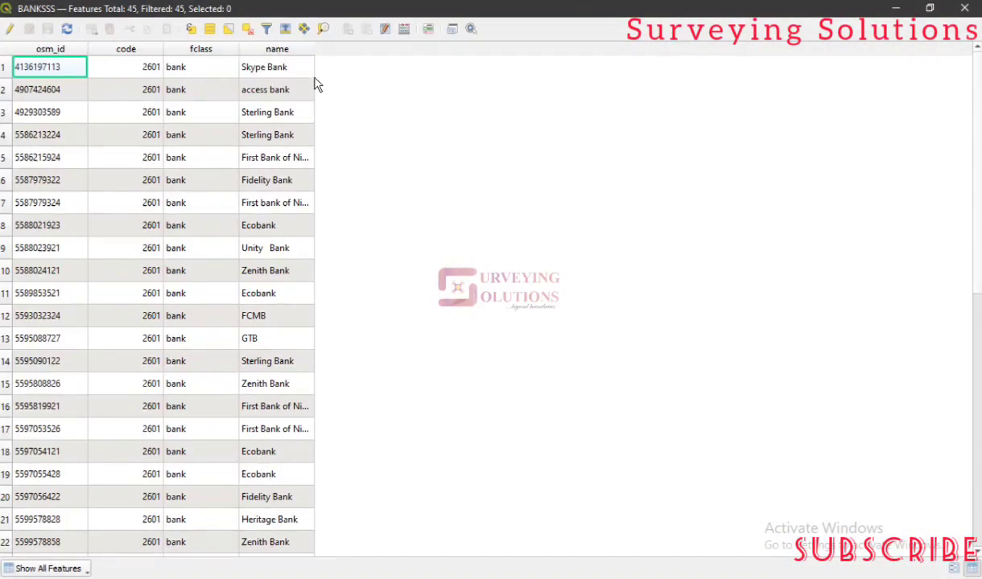
double_click(314, 49)
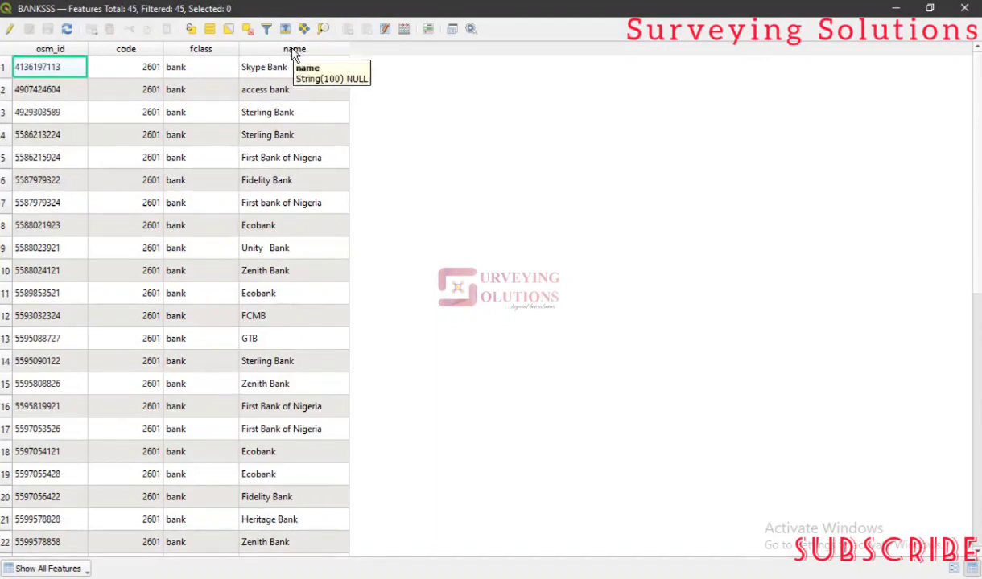
left_click(964, 9)
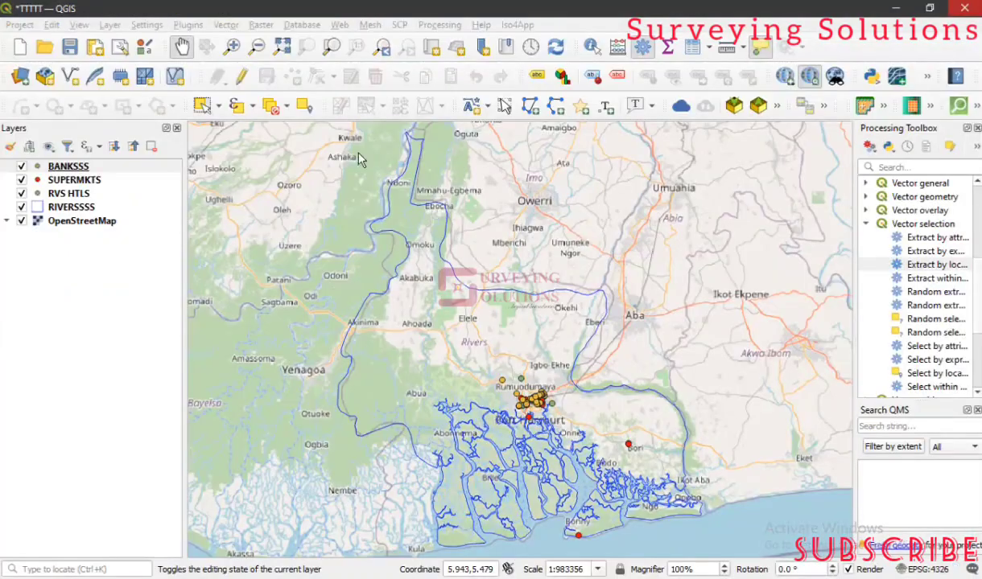
- Delete the osm_id, code and fclass fields from the BANKSSS layer in its properties
right_click(144, 171)
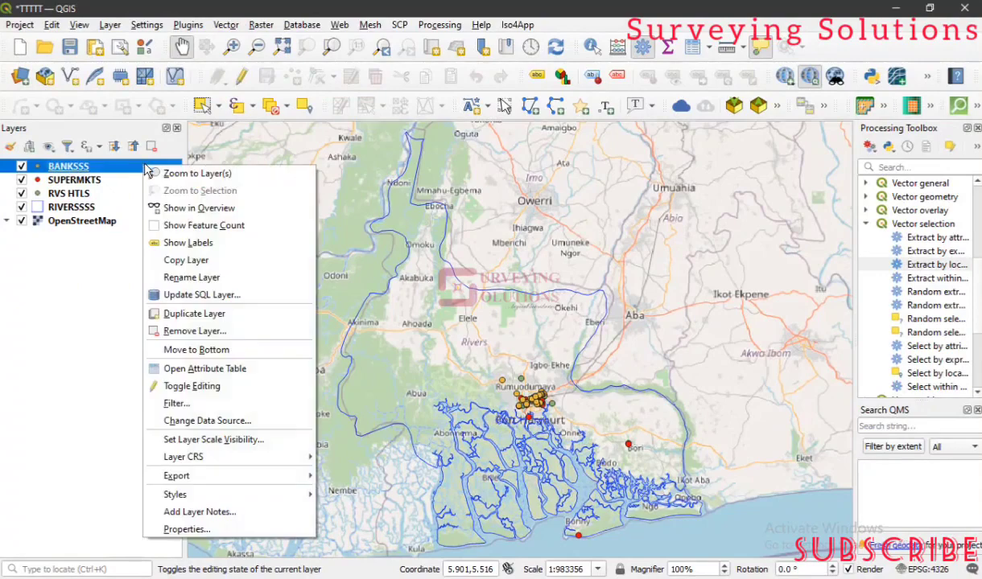
left_click(207, 529)
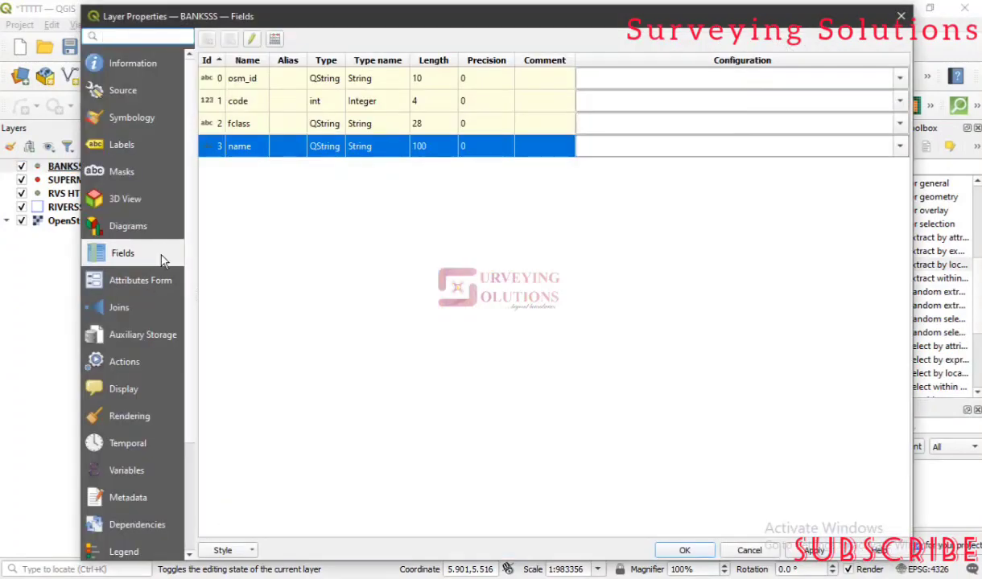
left_click(252, 40)
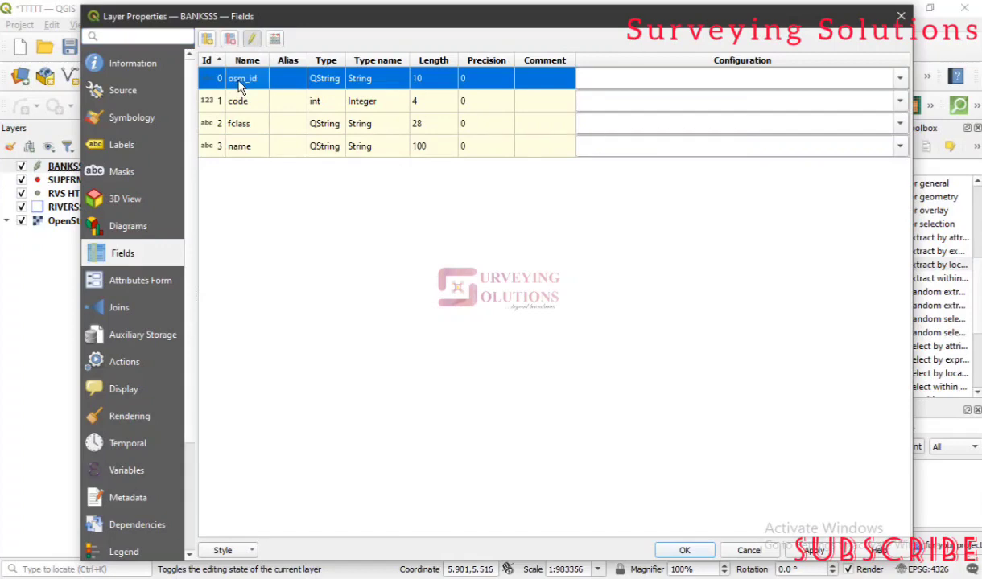
left_click(229, 100, "ctrl")
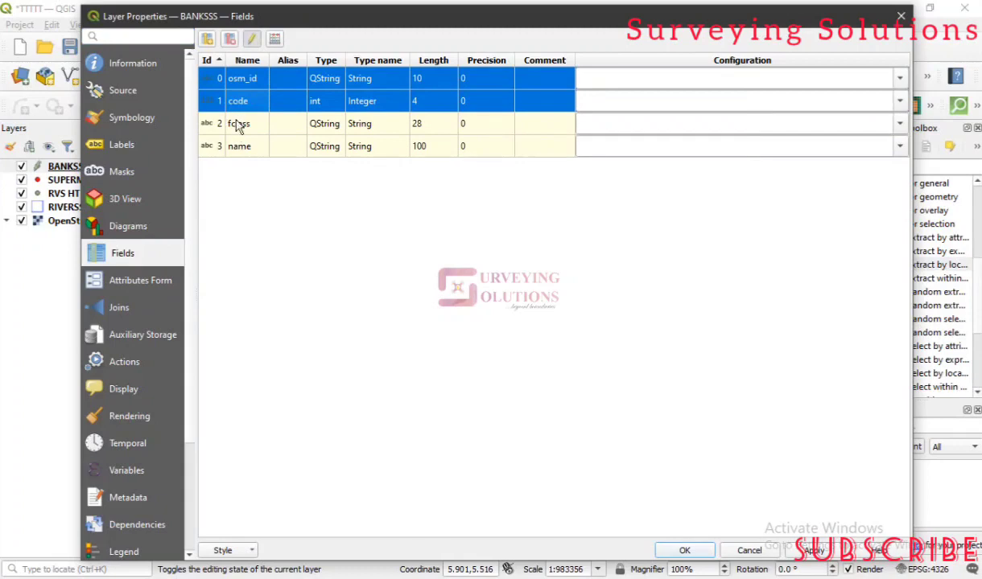
left_click(238, 128, "ctrl")
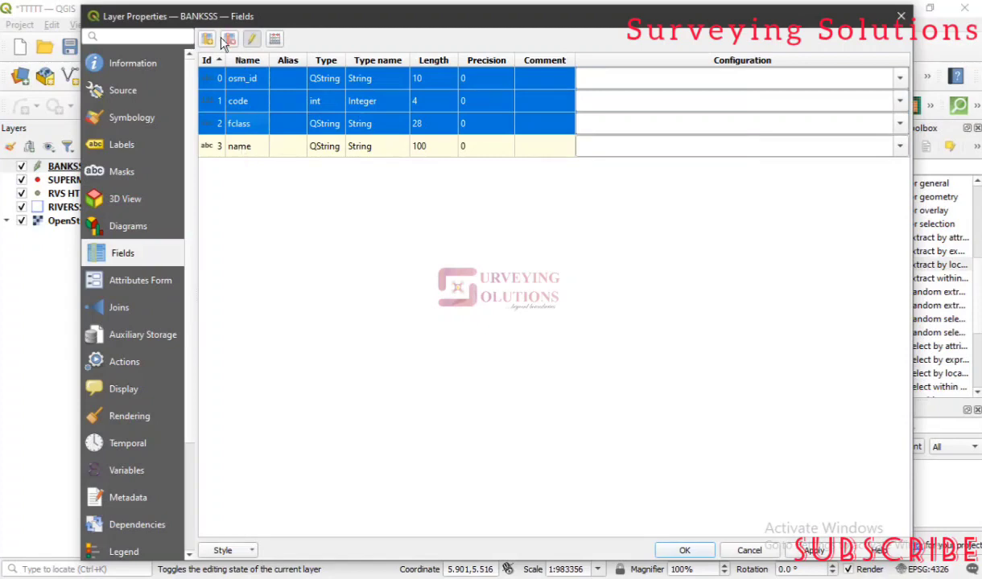
left_click(250, 40)
left_click(230, 46)
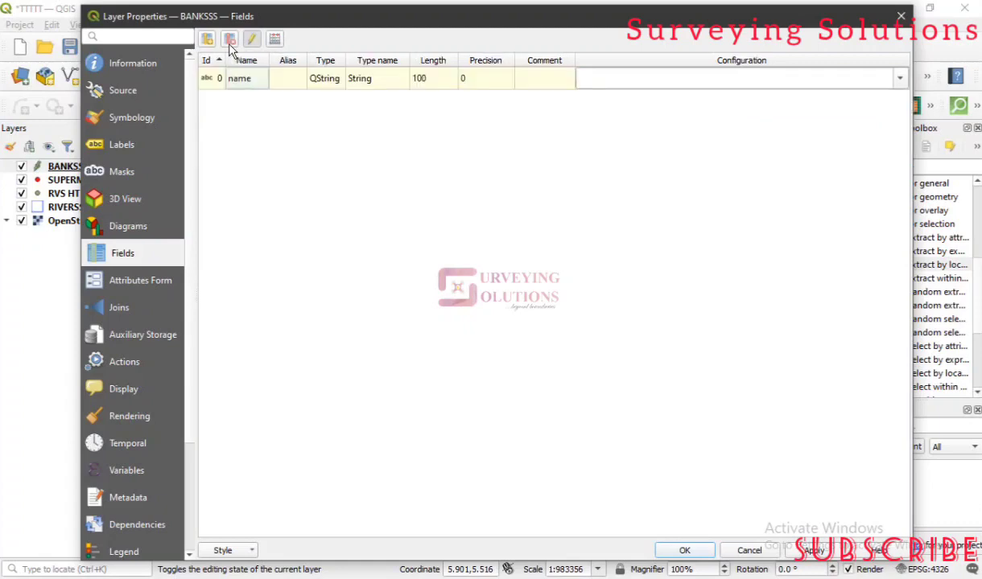
- Rename the remaining BANKSSS field as "Name of Bank", save the layer edits and accept the layer properties
left_click(246, 84)
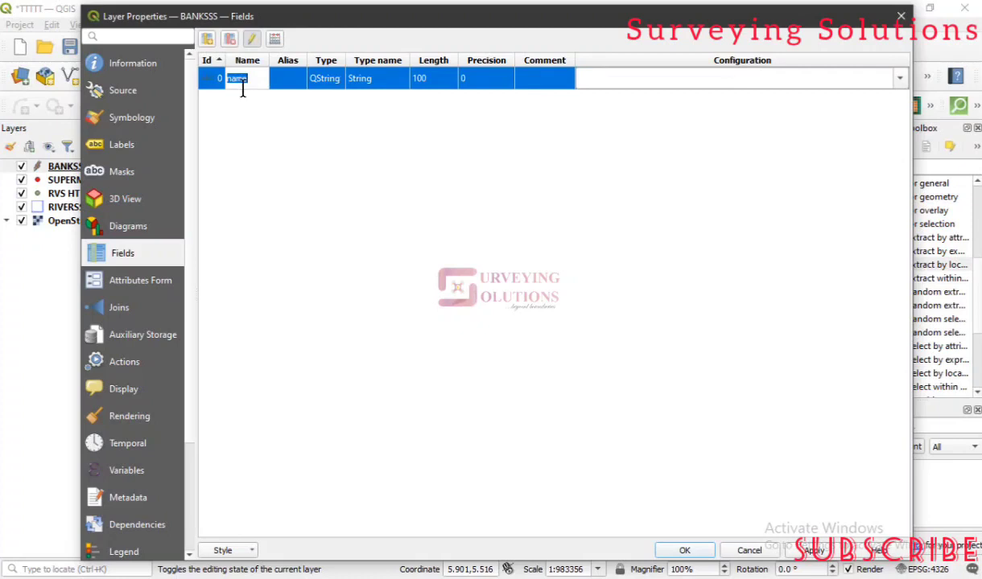
type("N")
type("ame of Bank")
left_click(265, 101)
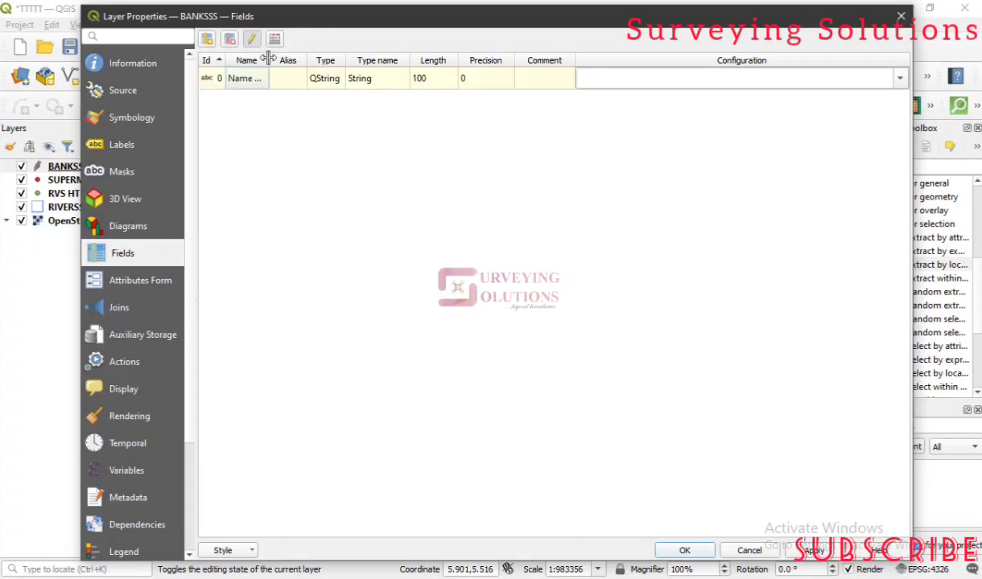
double_click(270, 60)
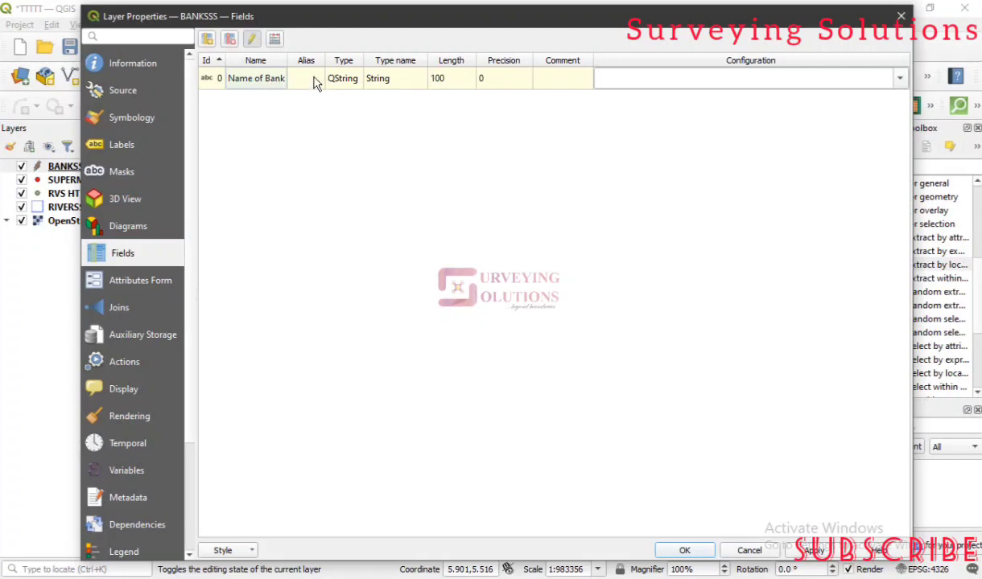
left_click(251, 40)
left_click(454, 310)
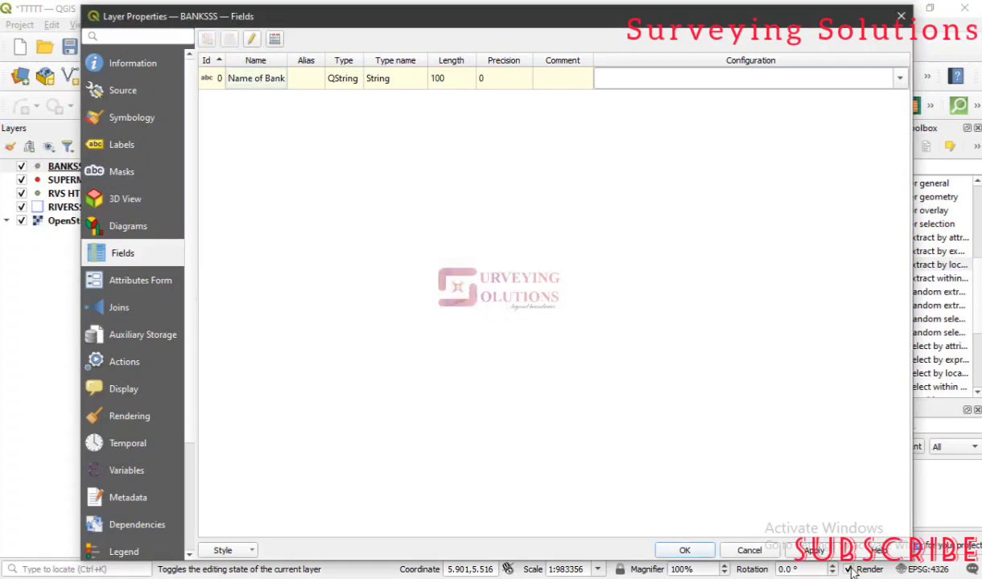
left_click(686, 551)
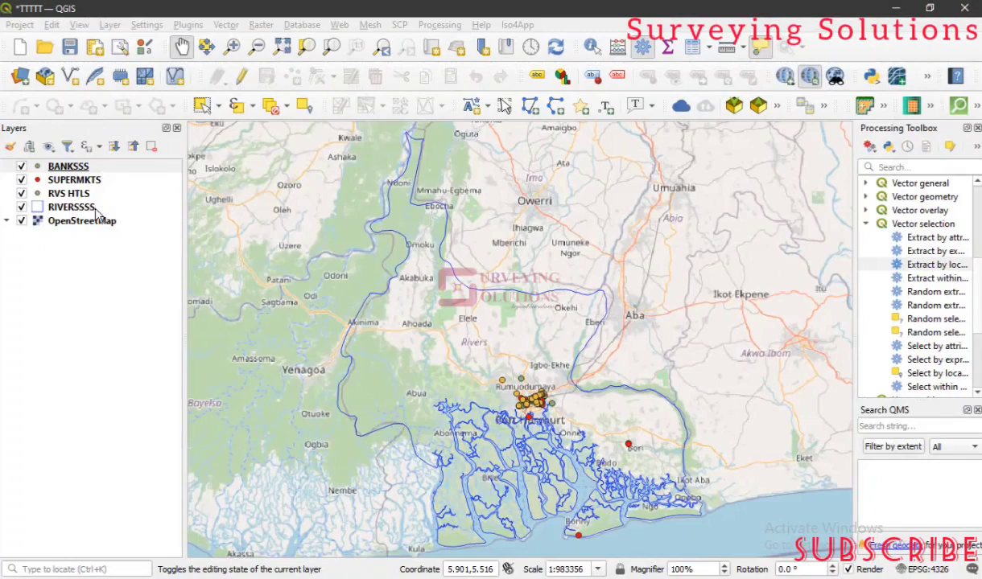
- Check the edited BANKSSS attribute table with its only column widened to fit, and close the table
left_click(102, 166)
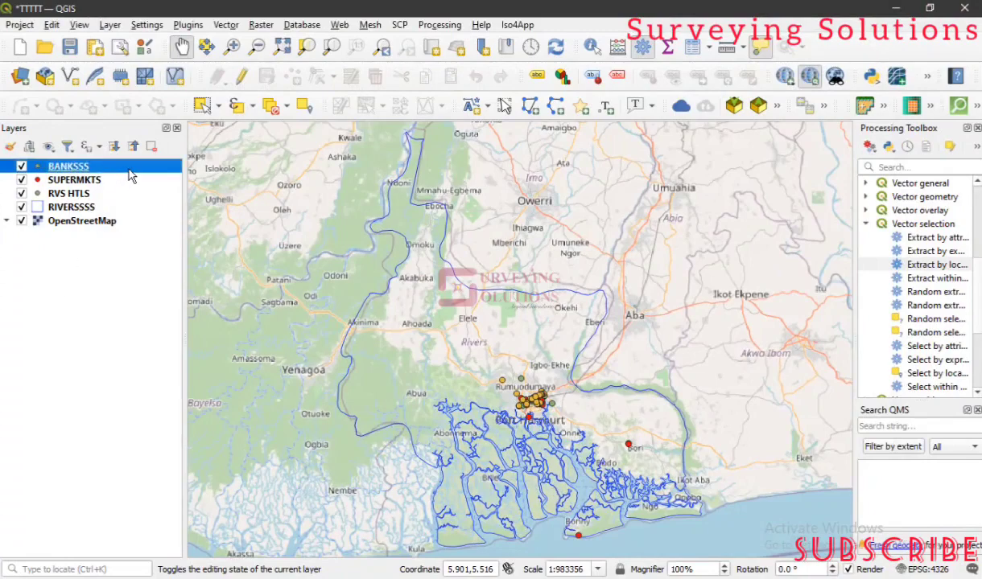
right_click(131, 176)
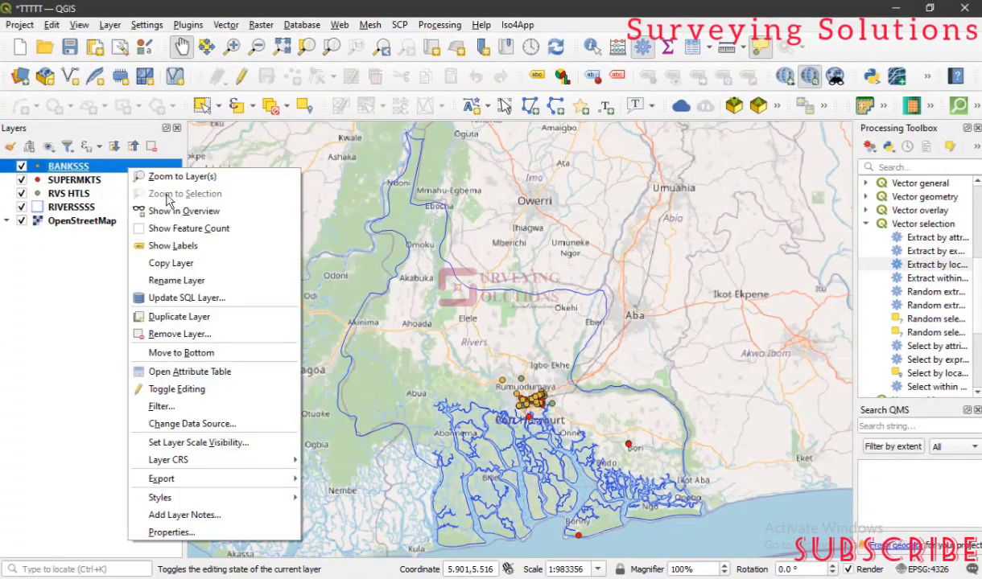
left_click(228, 371)
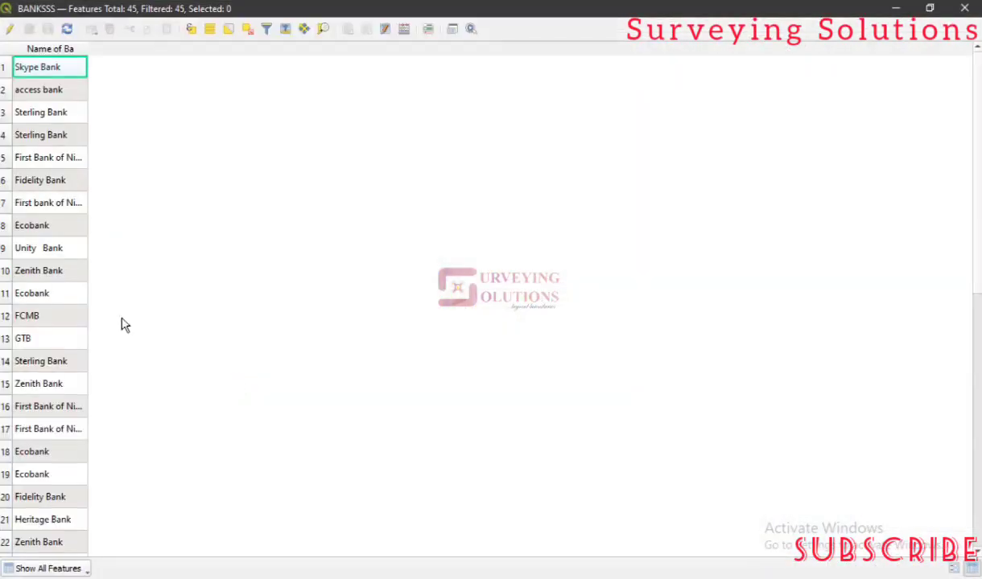
double_click(87, 49)
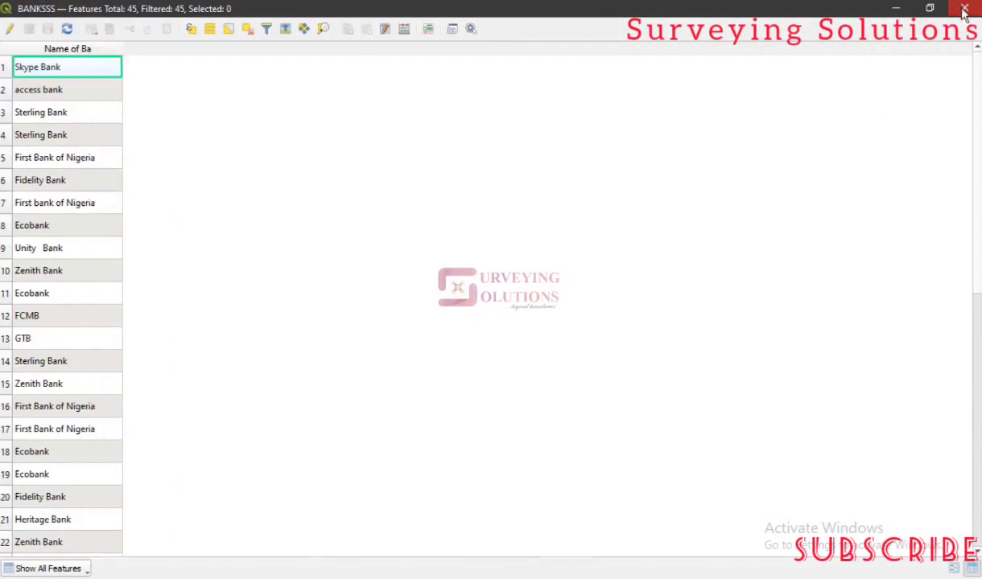
left_click(907, 8)
- Inspect the SUPERMKTS attribute table with both columns fitted to their contents, and close the table
left_click(80, 181)
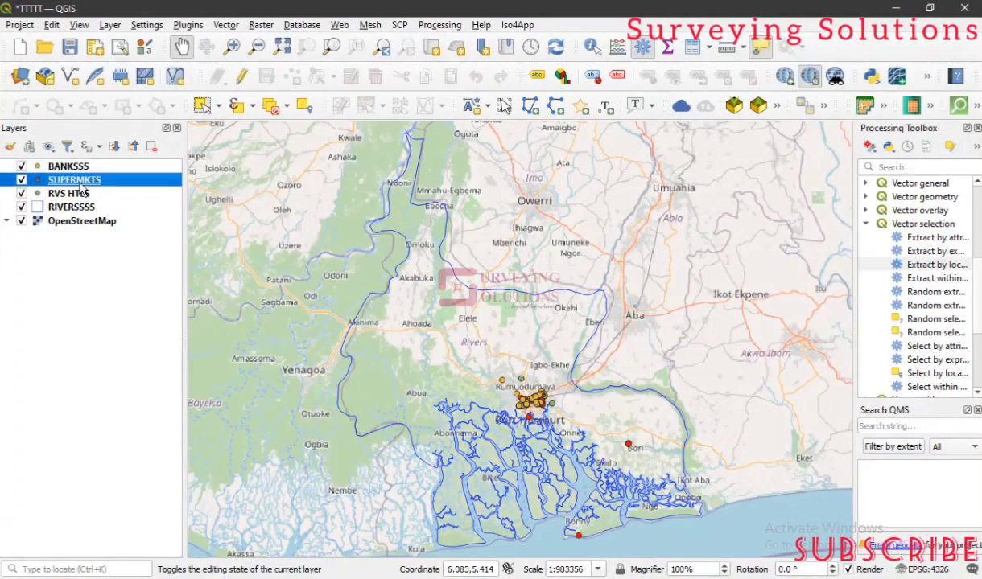
right_click(119, 180)
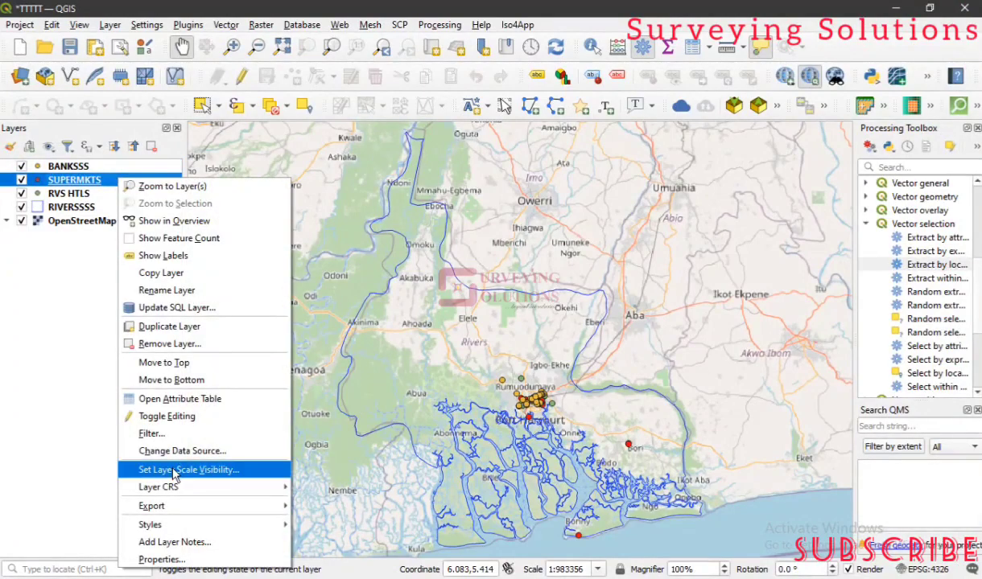
left_click(208, 401)
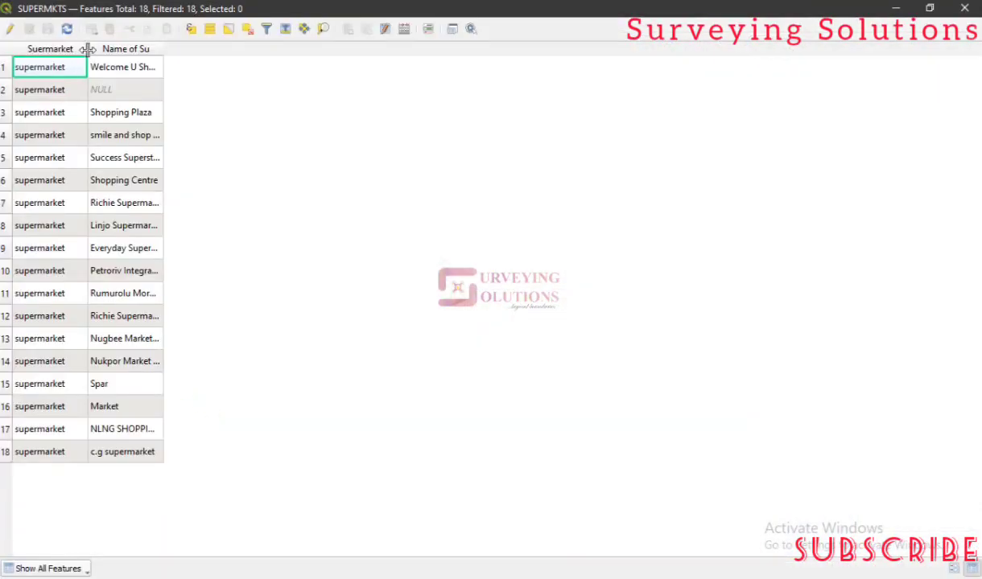
double_click(87, 49)
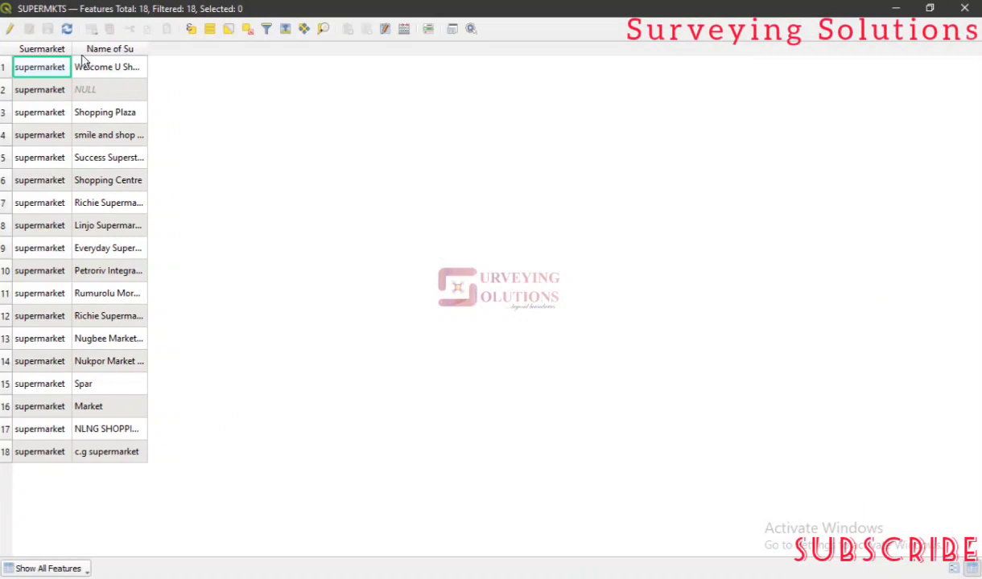
double_click(146, 49)
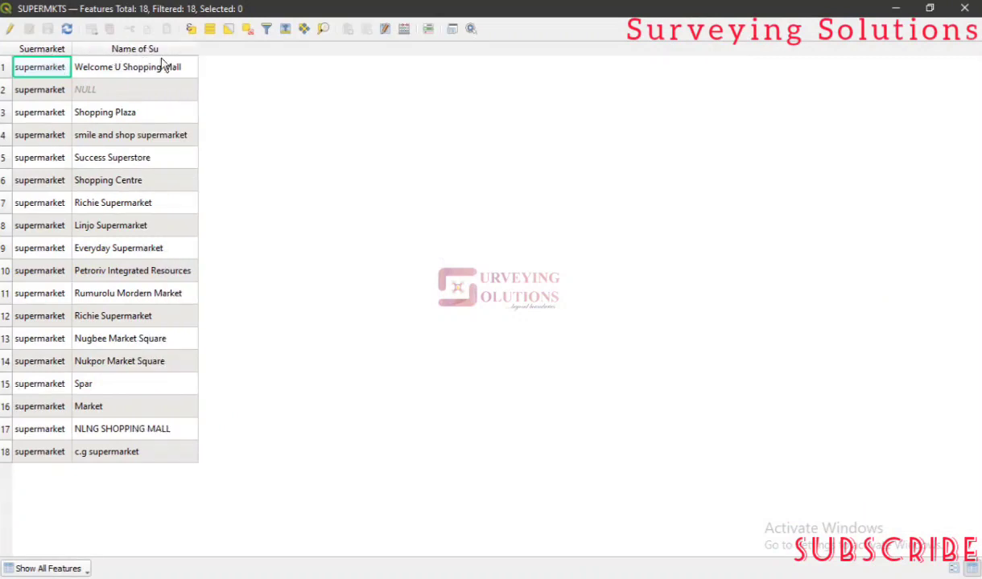
left_click(962, 9)
- Inspect the fields in the RVS HTLS attribute table, and close the table
left_click(94, 196)
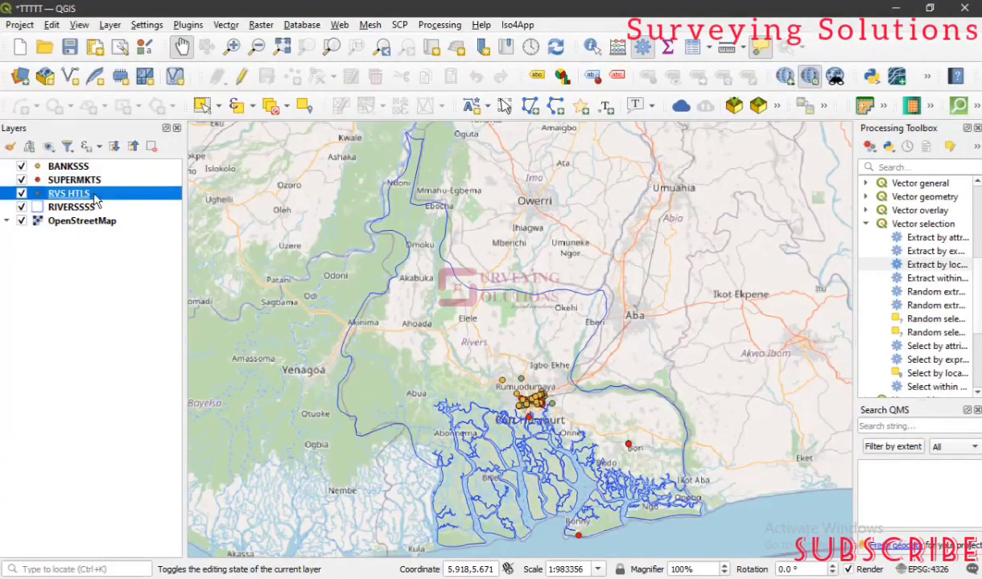
right_click(95, 199)
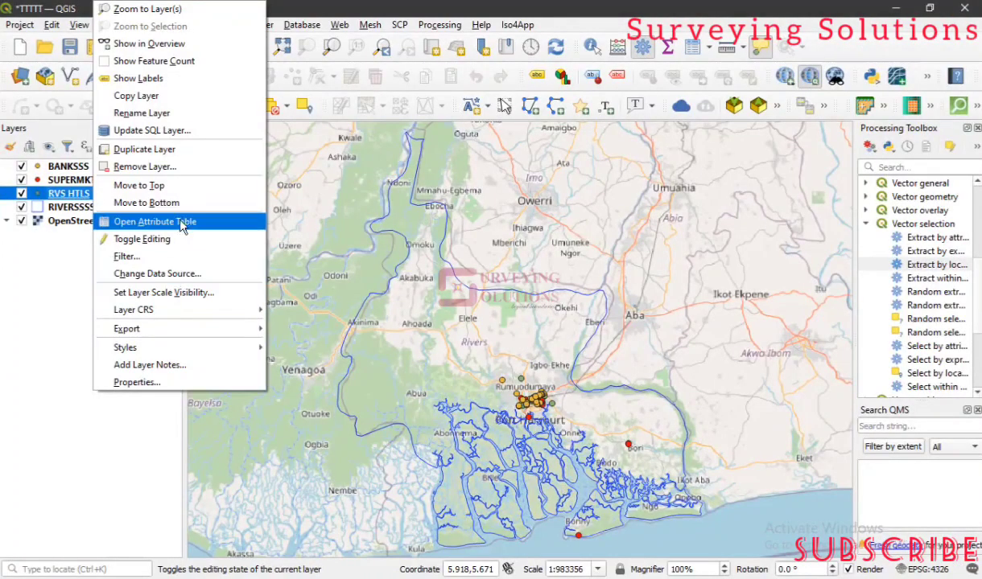
left_click(178, 222)
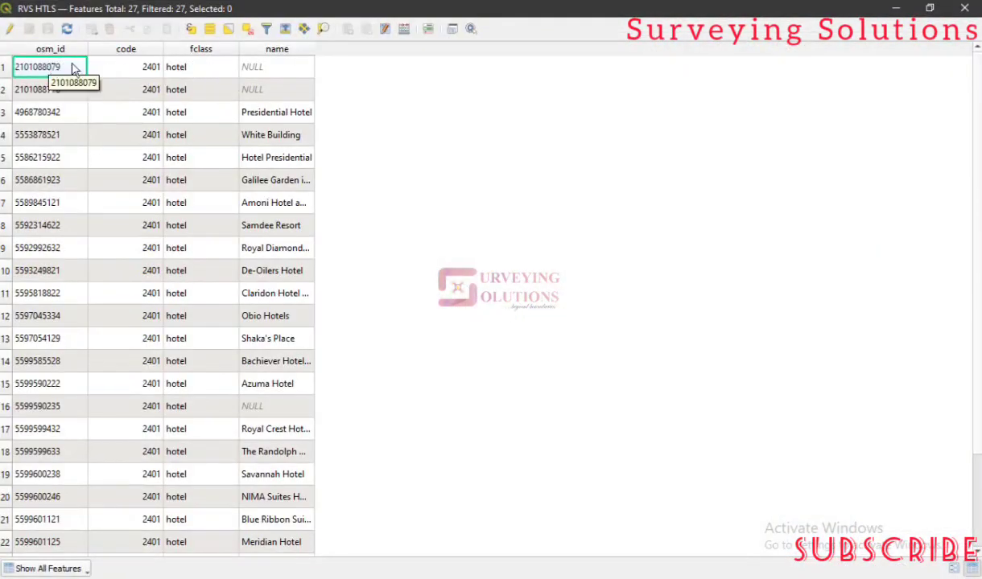
left_click(962, 7)
- Delete the osm_id, code and fclass fields from the RVS HTLS layer in its properties
left_click(143, 198)
right_click(142, 197)
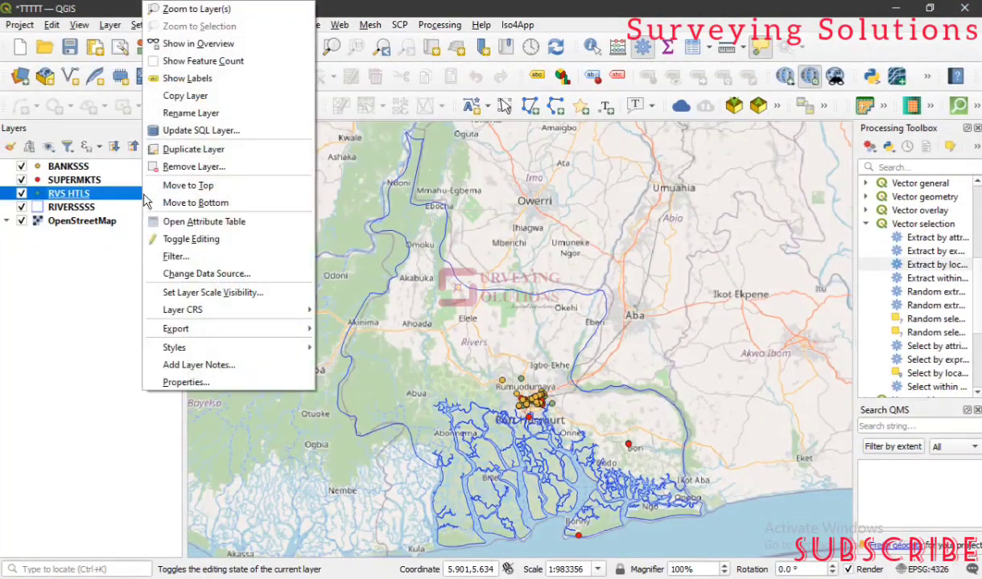
left_click(213, 383)
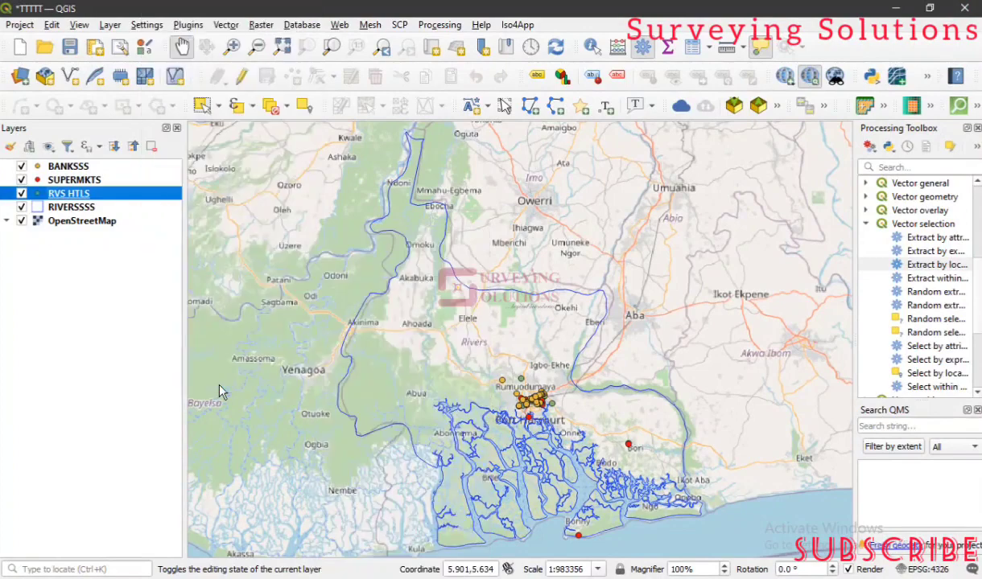
left_click(216, 82)
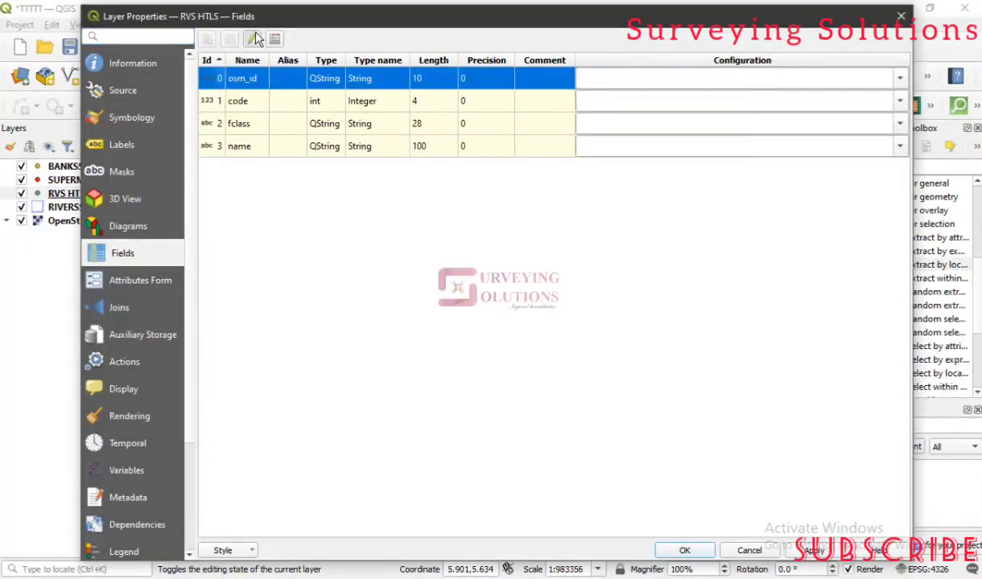
left_click(256, 40)
left_click(211, 102, "ctrl")
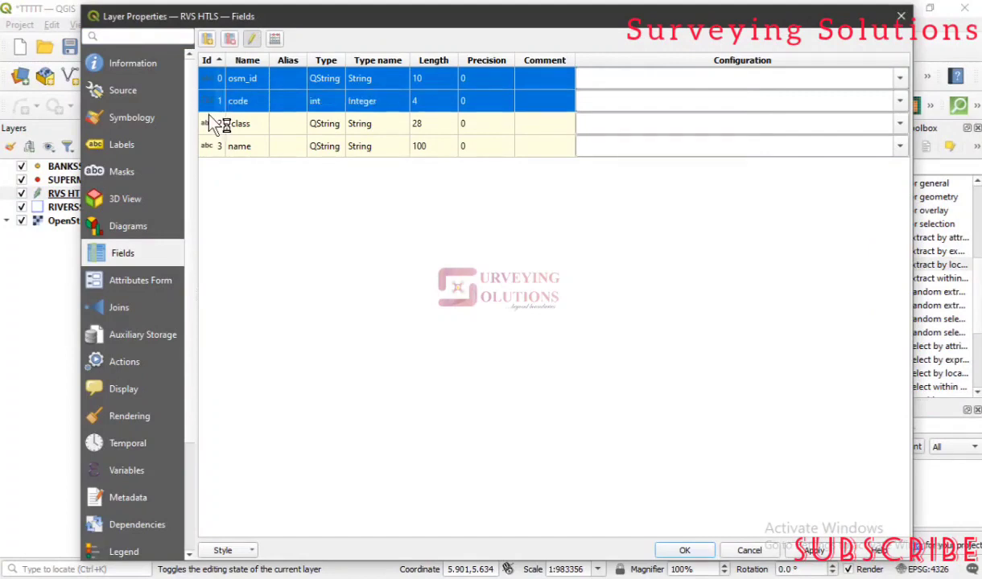
left_click(211, 124, "ctrl")
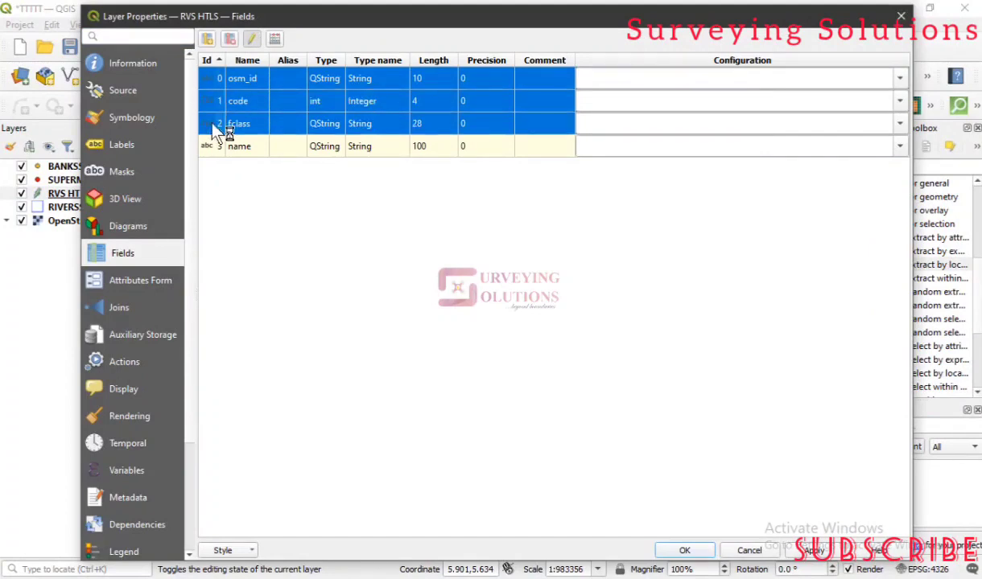
left_click(230, 39)
- Rename the remaining RVS HTLS field as "Hotel Name", save the layer edits and accept the layer properties
left_click(241, 85)
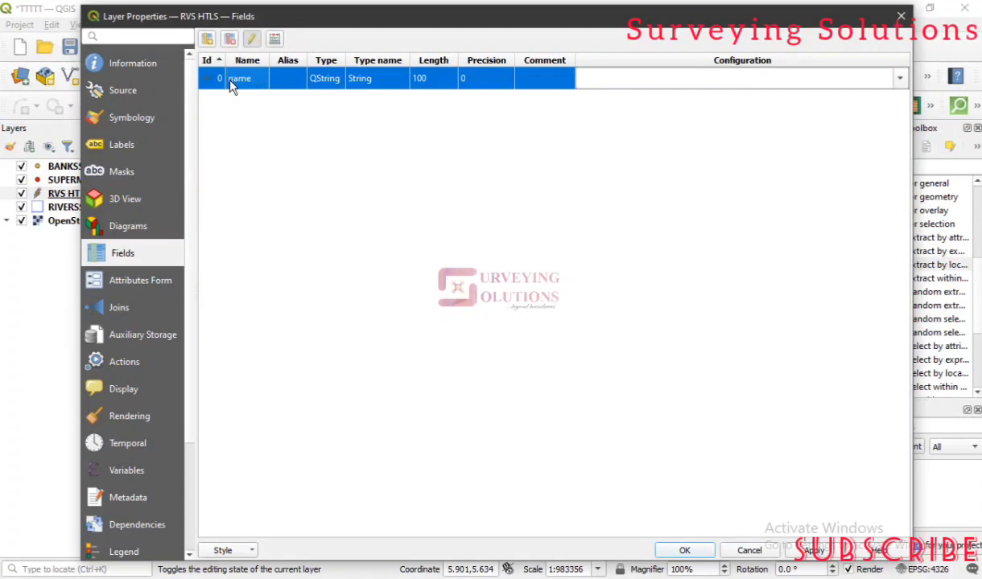
double_click(241, 82)
type("Hotel Name")
left_click(290, 152)
double_click(269, 56)
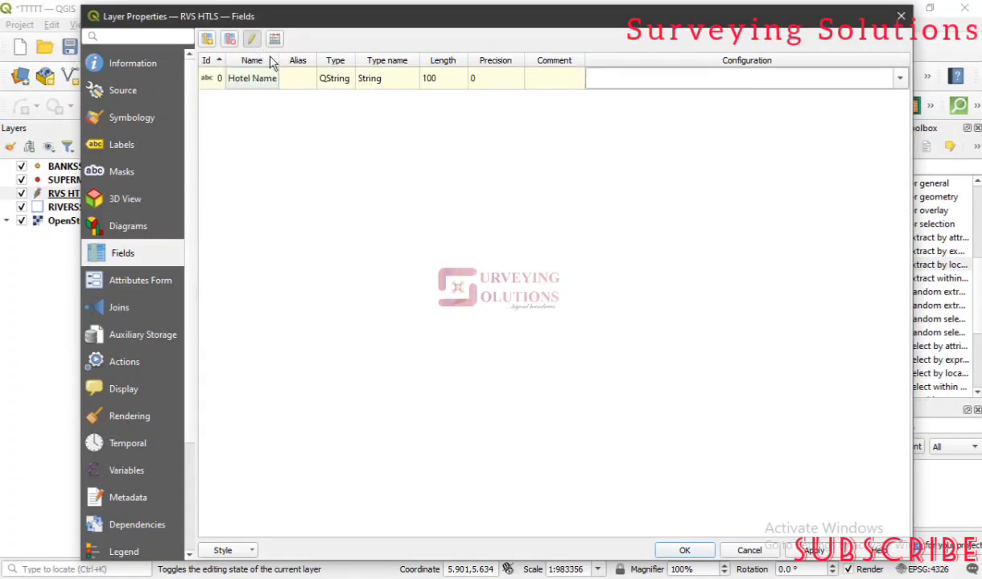
left_click(252, 42)
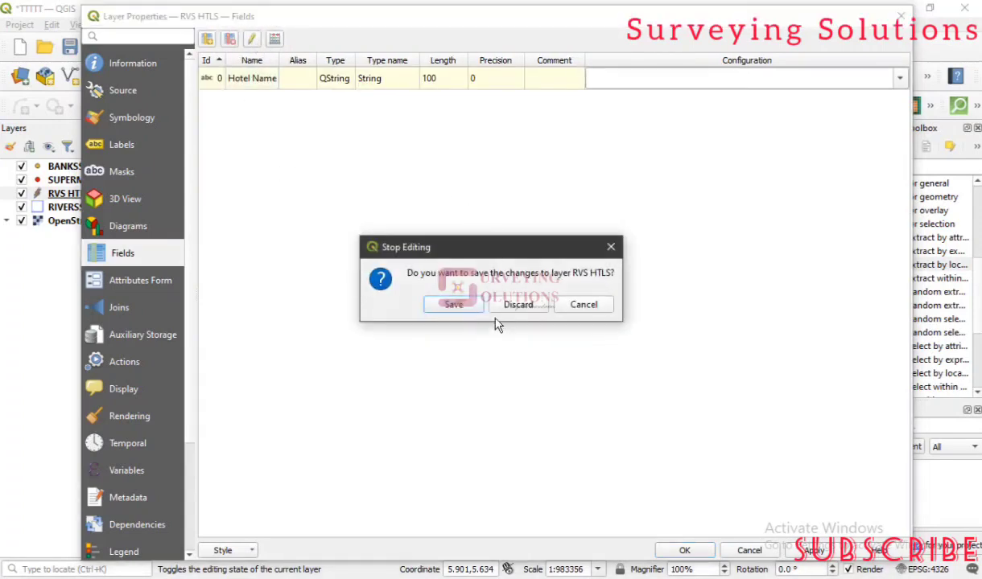
left_click(454, 305)
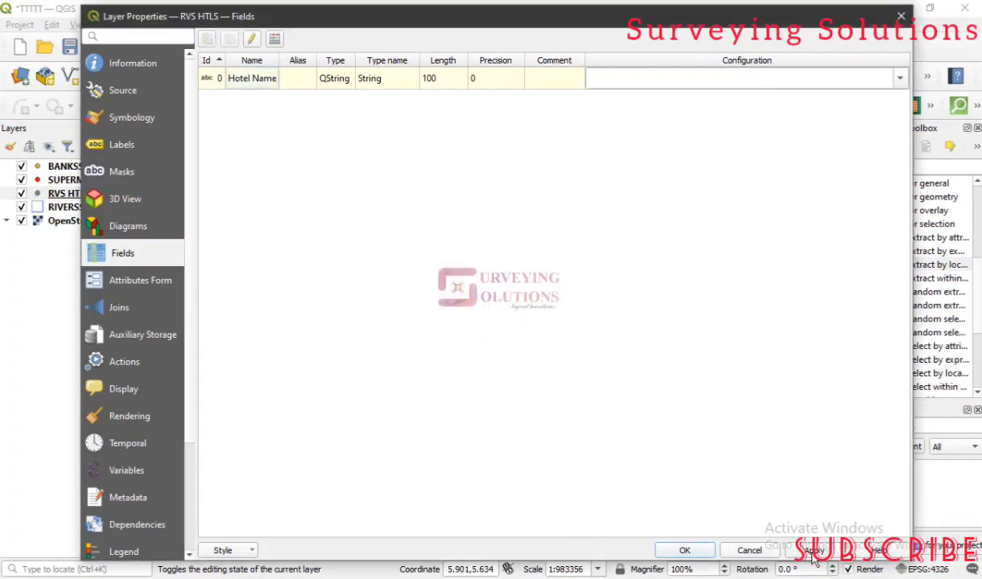
left_click(684, 551)
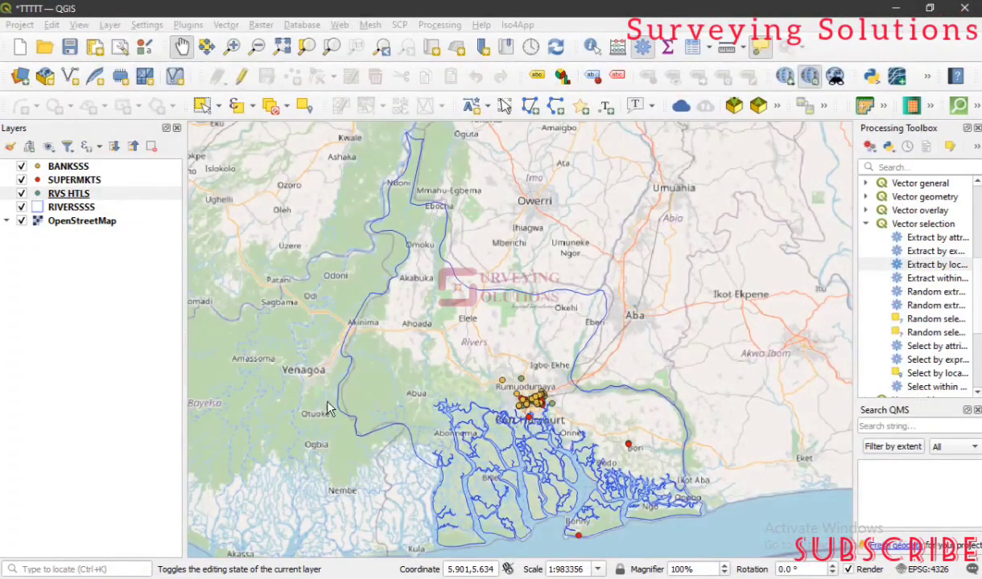
- Inspect the fields in the RIVERSSSS attribute table, and close the table
left_click(91, 210)
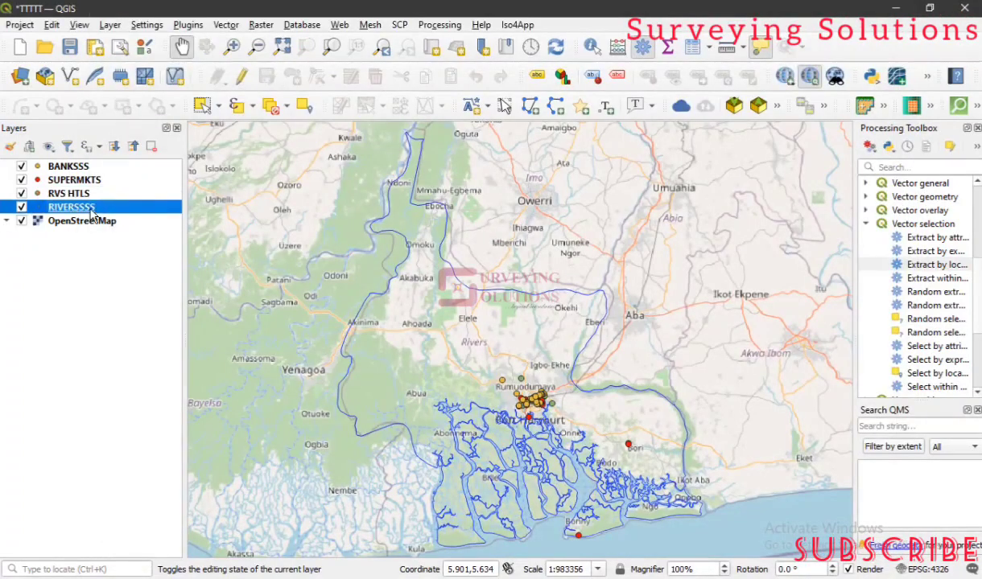
right_click(91, 211)
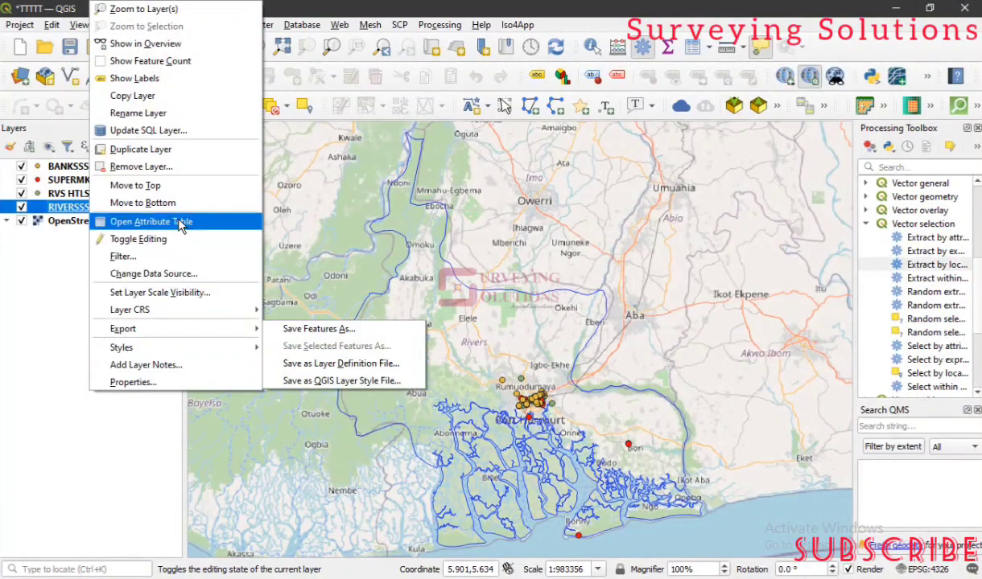
left_click(180, 225)
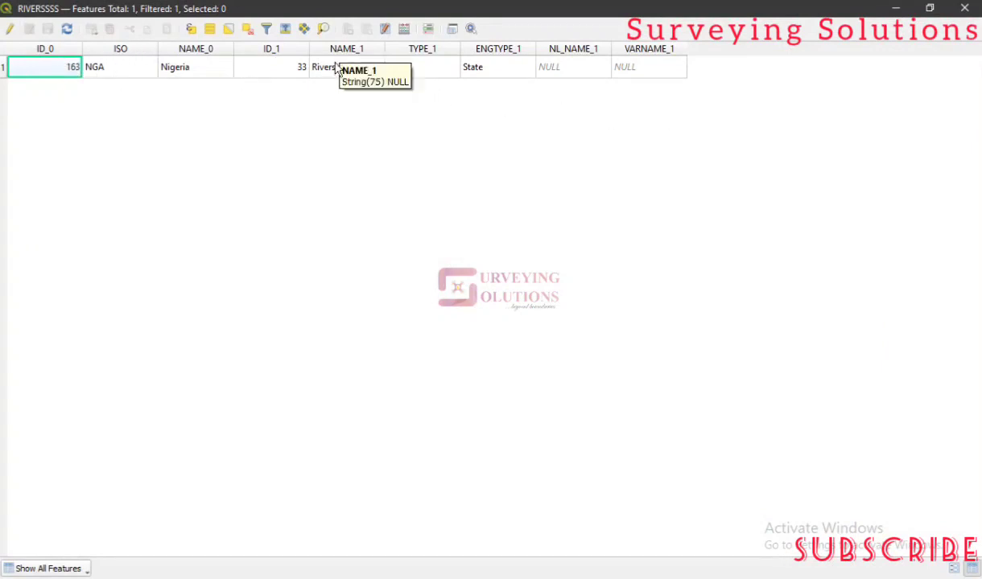
left_click(963, 10)
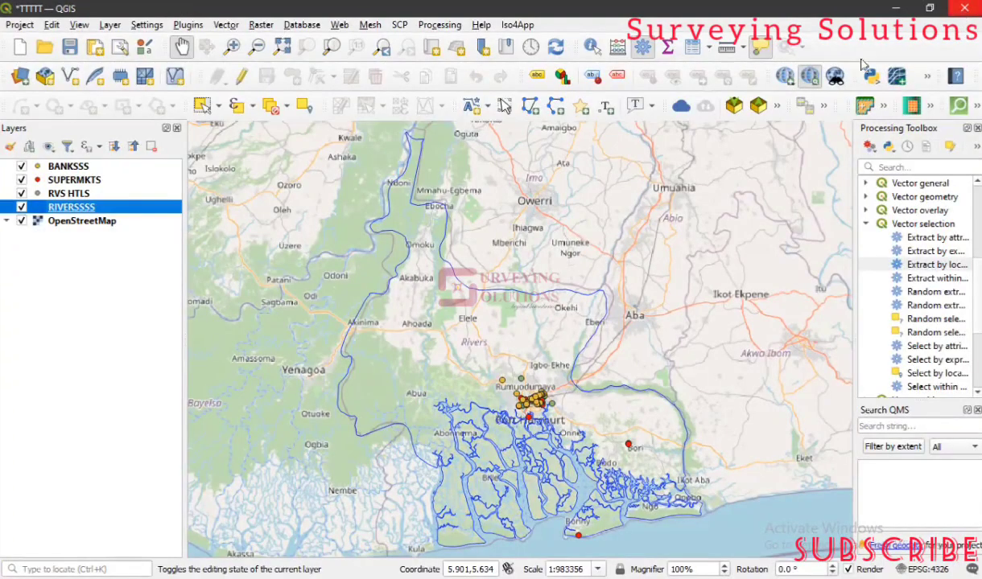
- Delete every field except NAME_1 from the RIVERSSSS layer in its properties
right_click(131, 207)
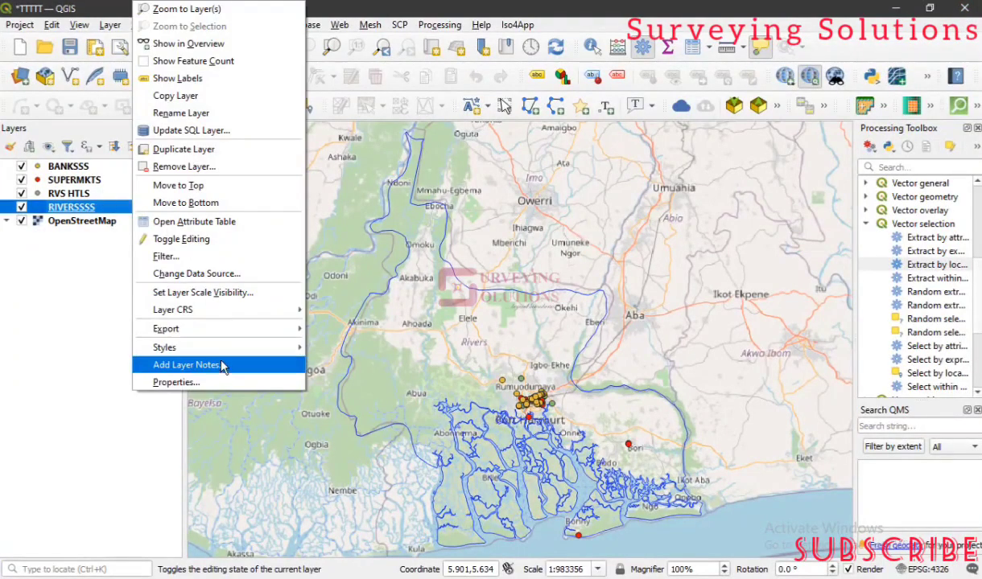
left_click(182, 382)
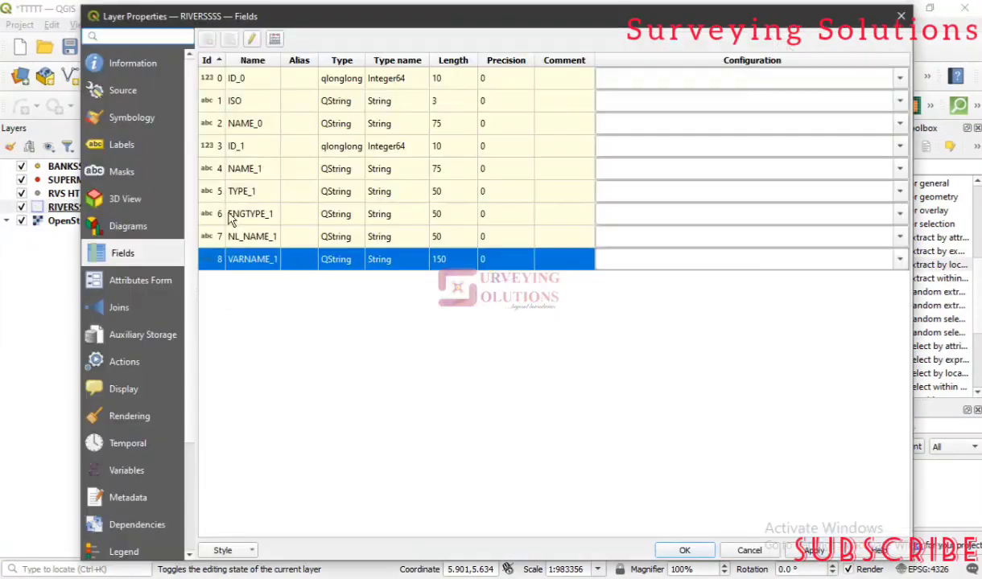
left_click(252, 42)
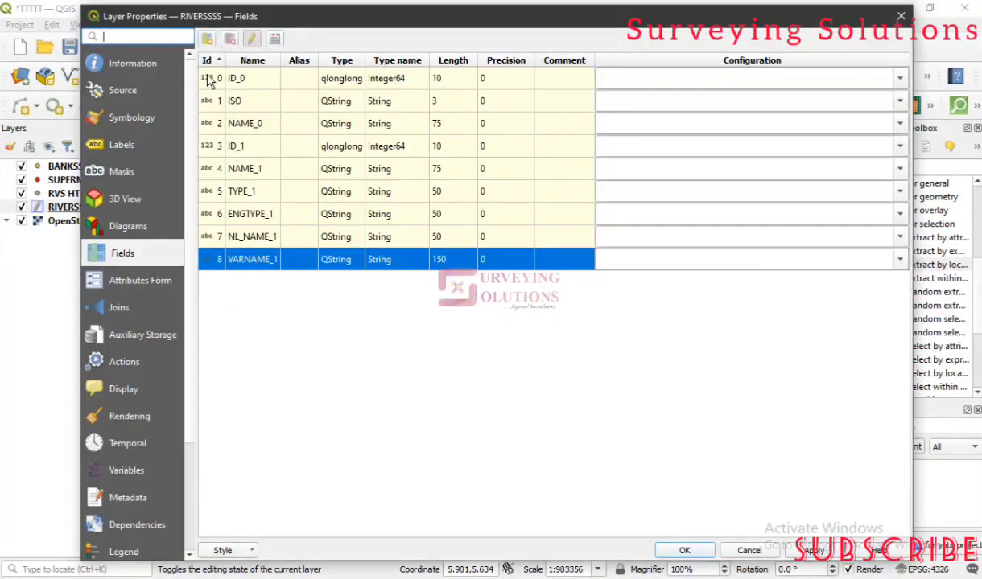
left_click_drag(208, 79, 214, 153)
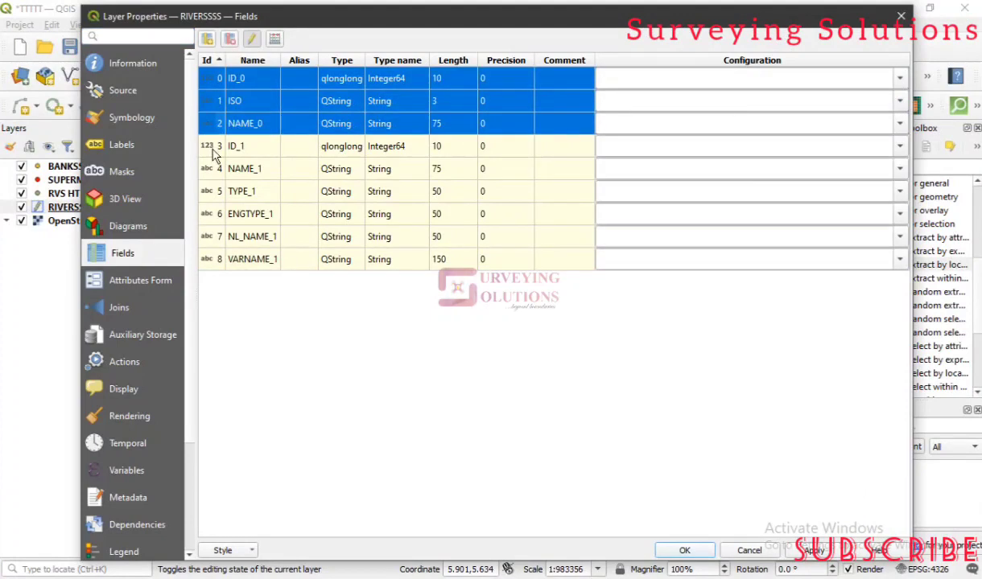
left_click(214, 153, "ctrl")
left_click(210, 192, "ctrl")
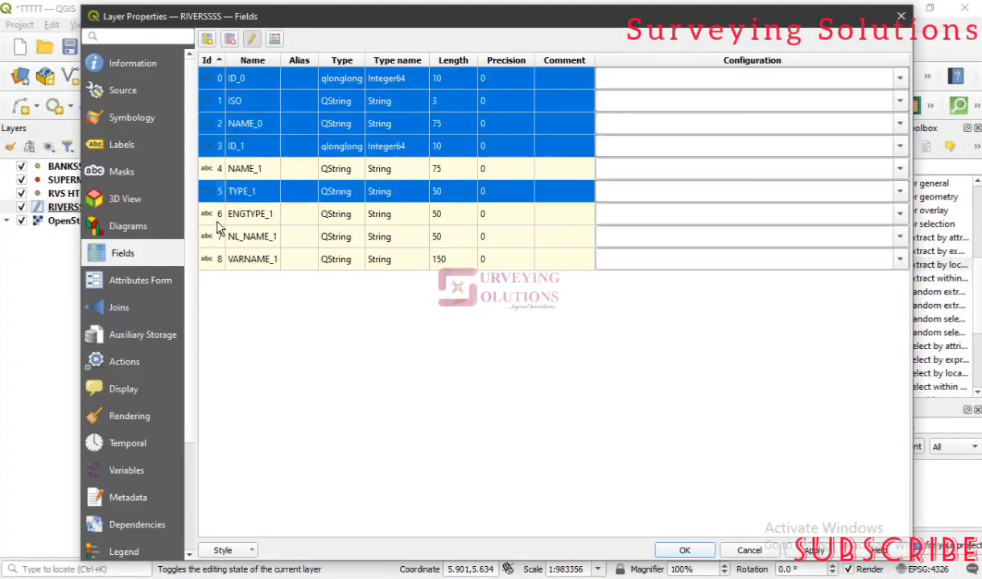
left_click(214, 220, "ctrl")
left_click(207, 235, "ctrl")
left_click(206, 256, "ctrl")
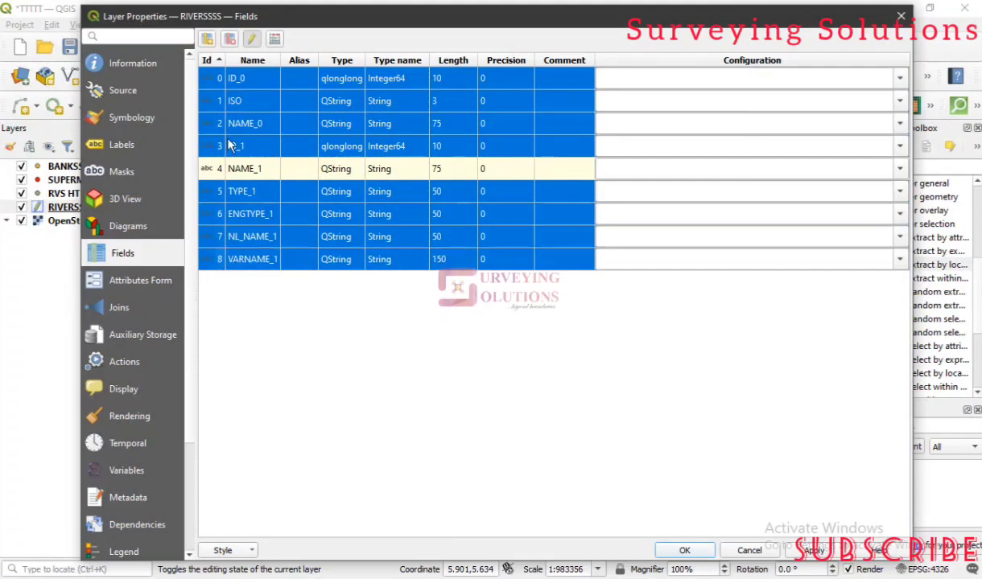
left_click(230, 39)
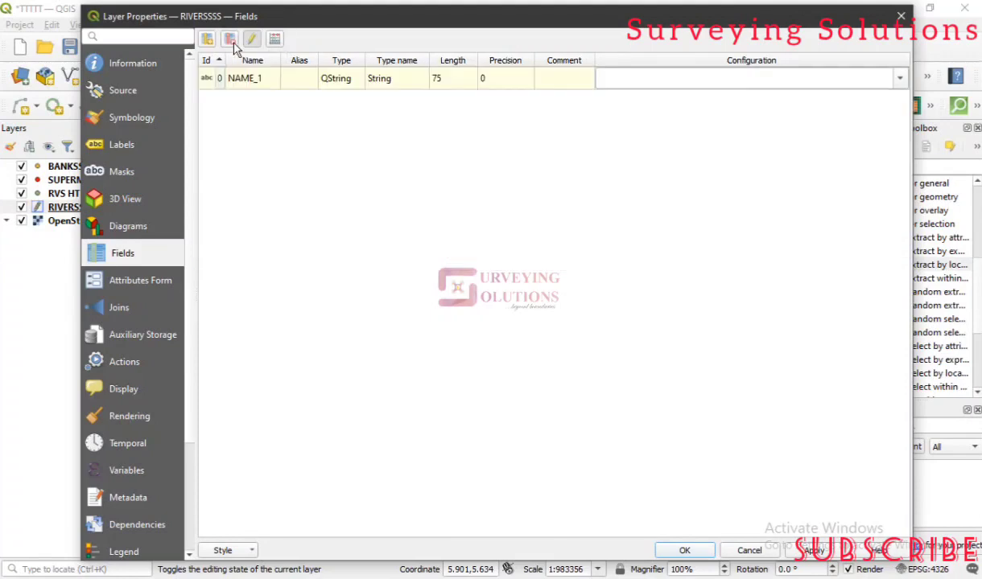
- Rename the NAME_1 field of RIVERSSSS as "ST_O_I", save the layer edits and accept the layer properties
left_click(252, 86)
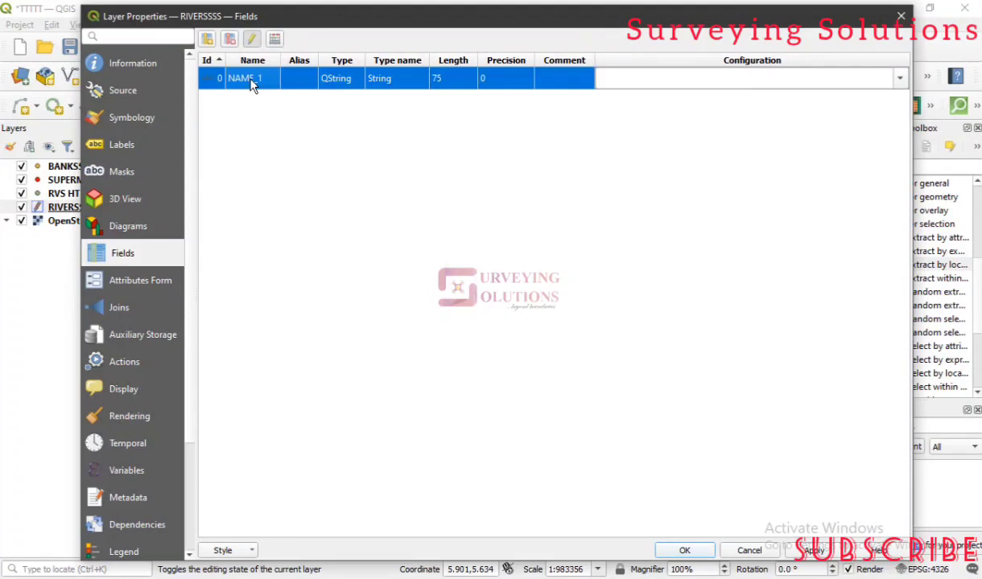
double_click(251, 82)
type("State")
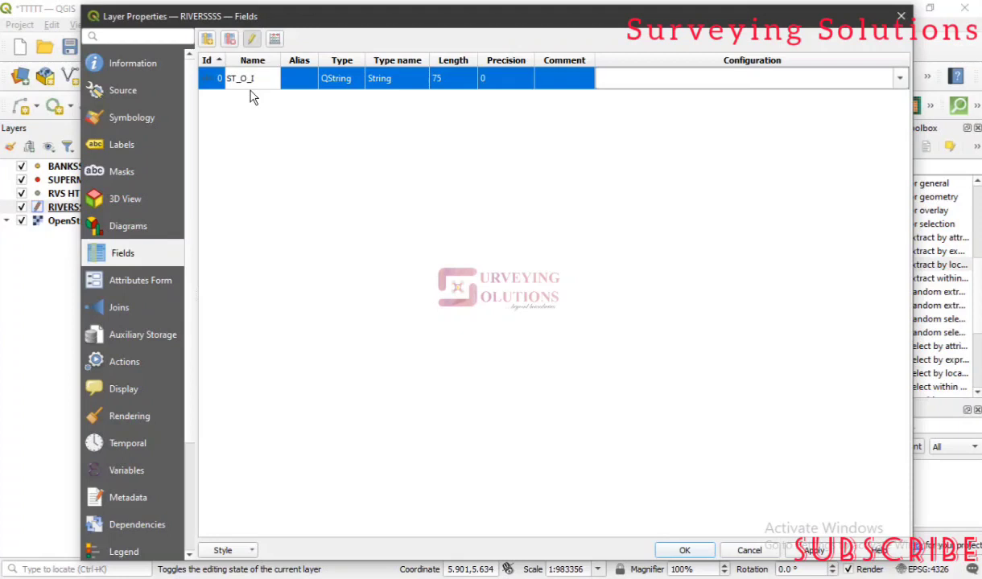
left_click(258, 41)
left_click(450, 303)
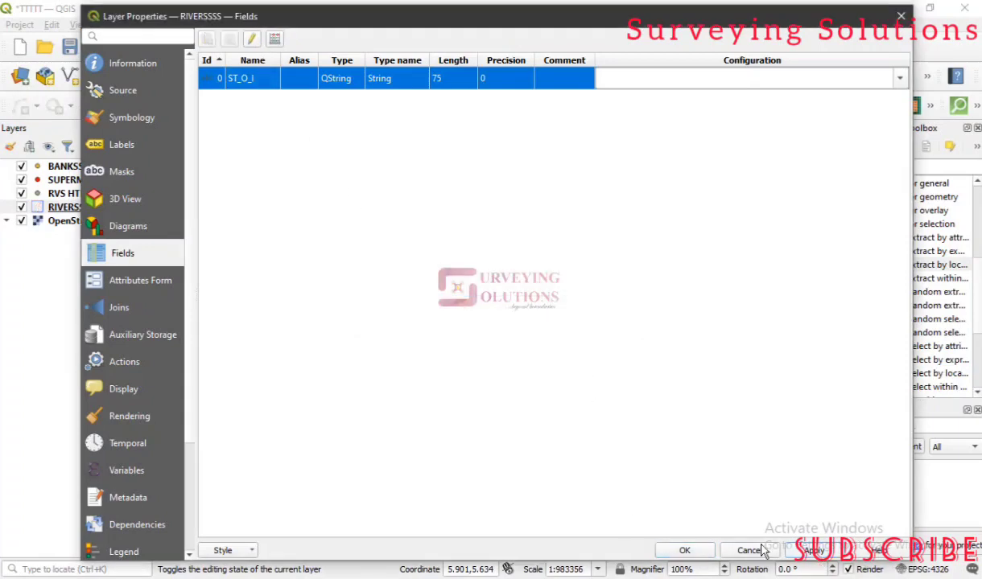
left_click(684, 551)
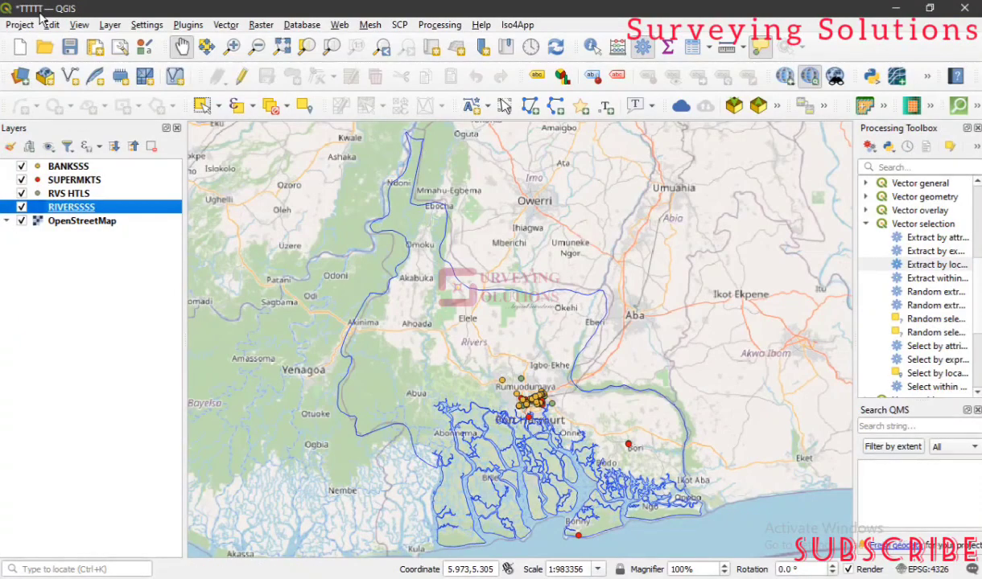
- Save the project, and set its title to "SOME POIS IN RIVERS" in the project properties
left_click(70, 51)
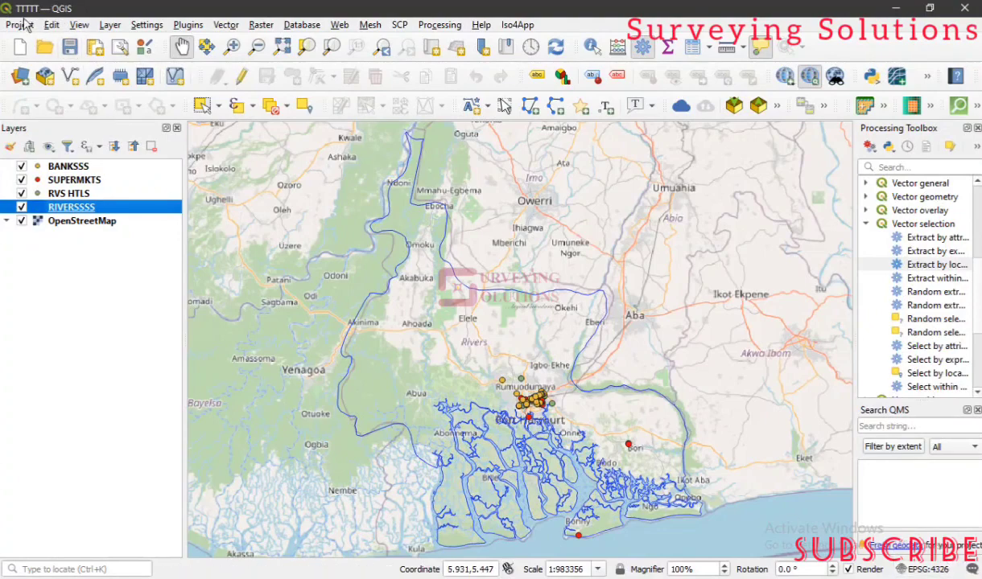
left_click(926, 570)
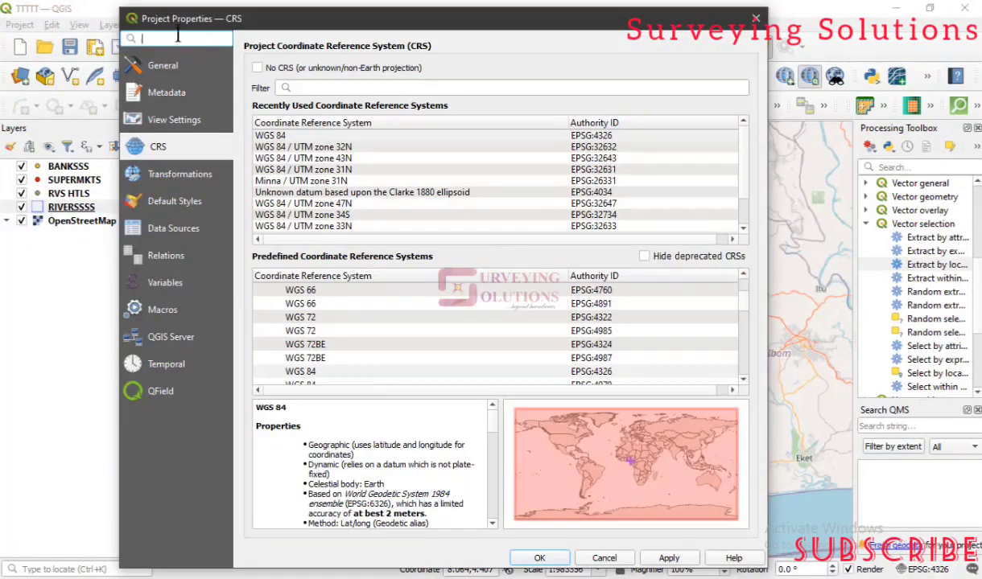
left_click(183, 64)
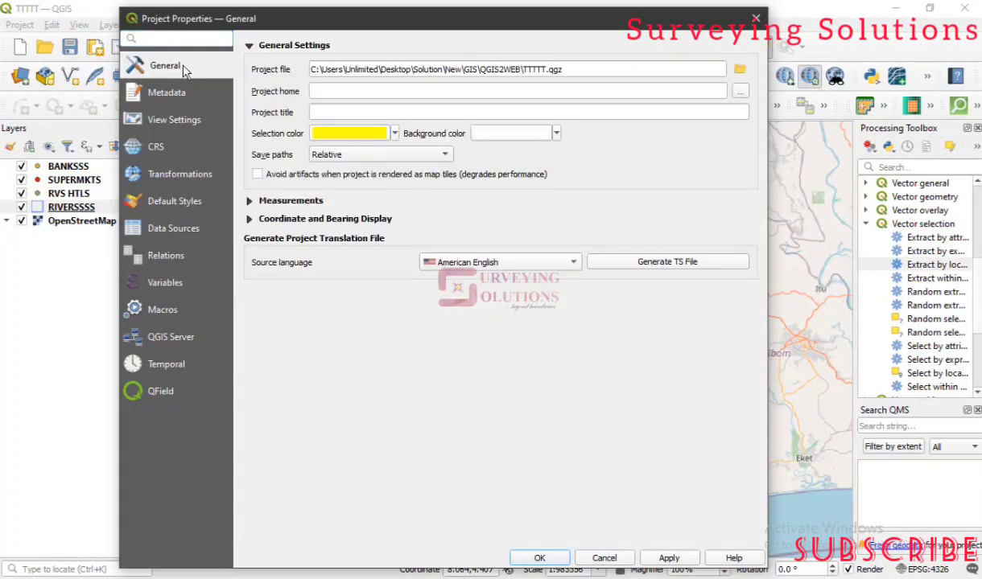
left_click(323, 113)
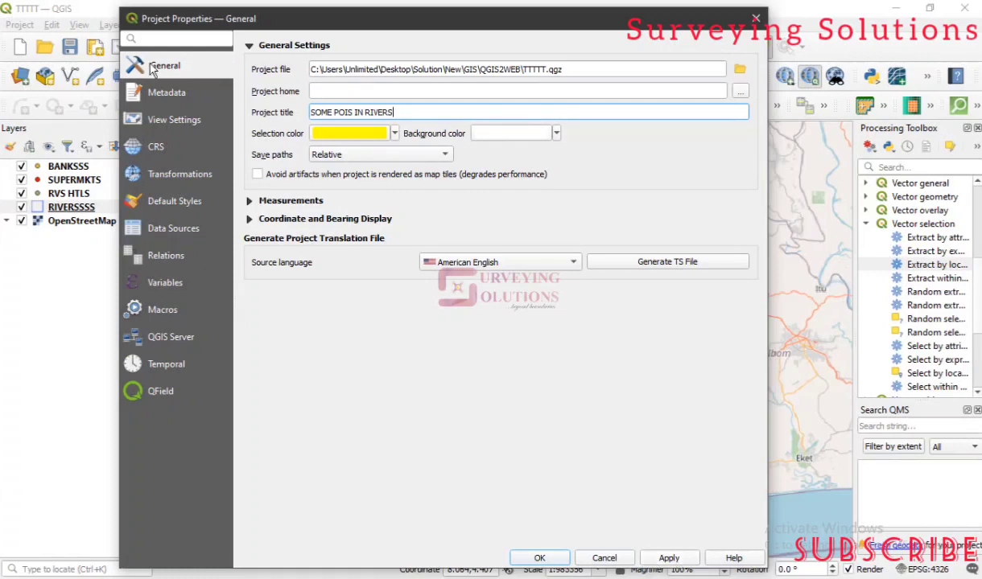
left_click_drag(380, 25, 430, 26)
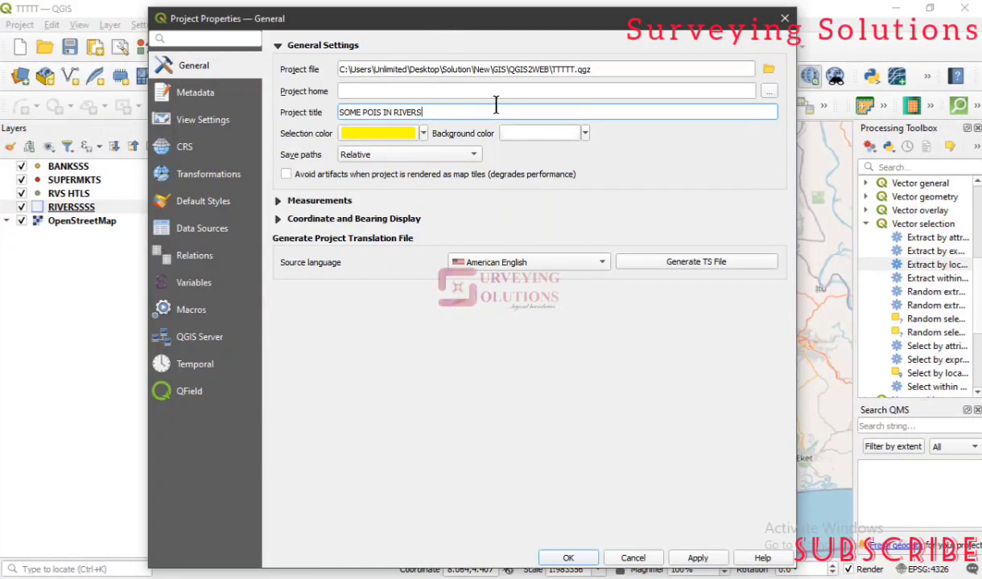
left_click(699, 558)
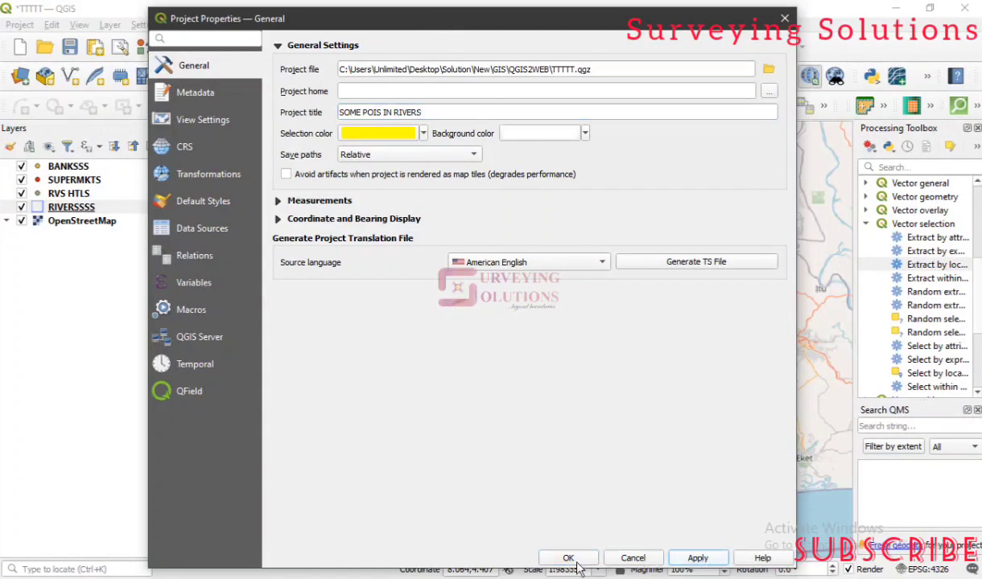
left_click(569, 558)
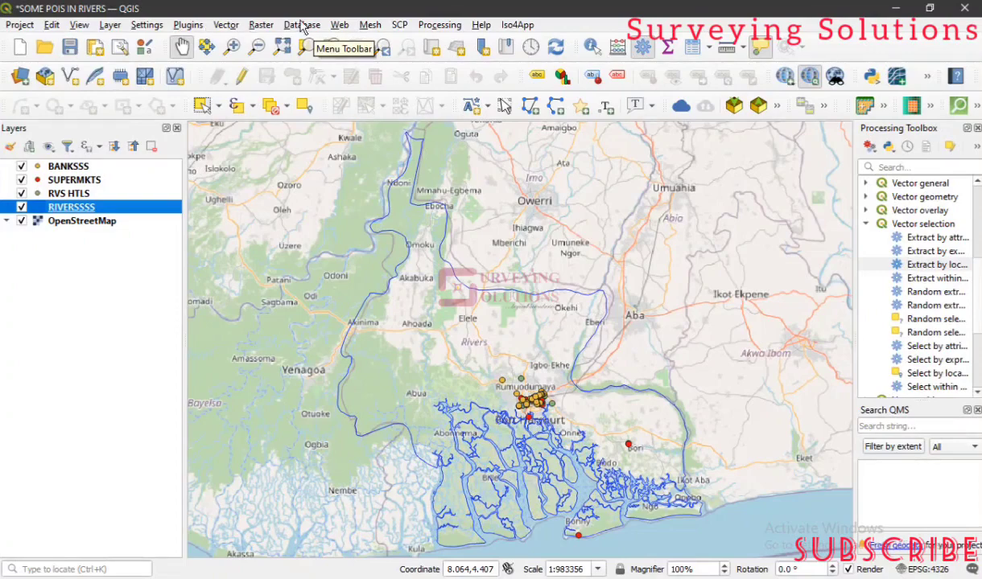
- Start a qgis2web web map export, and give the Bank Name popup field of BANKSSS an inline label
left_click(339, 25)
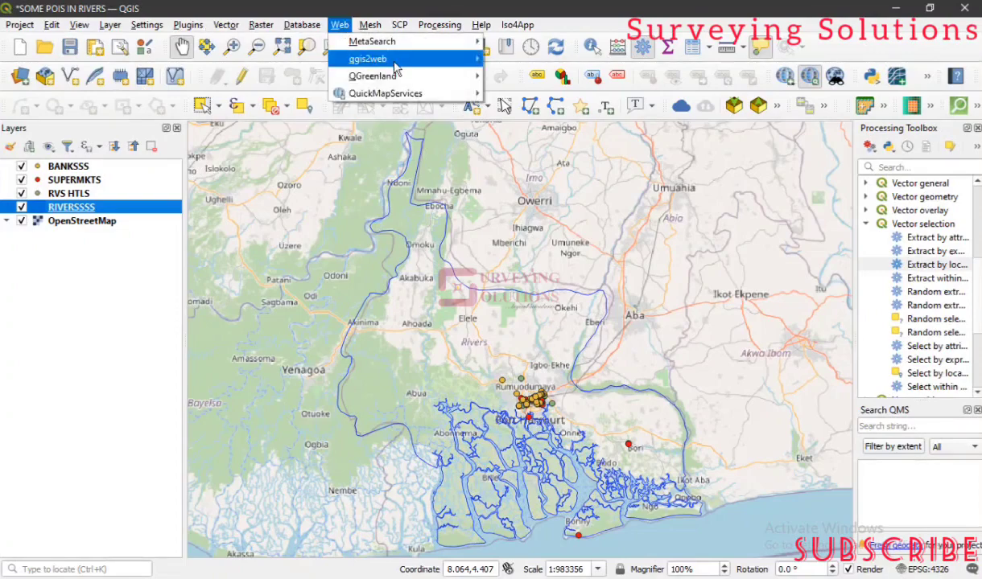
mouse_move(403, 69)
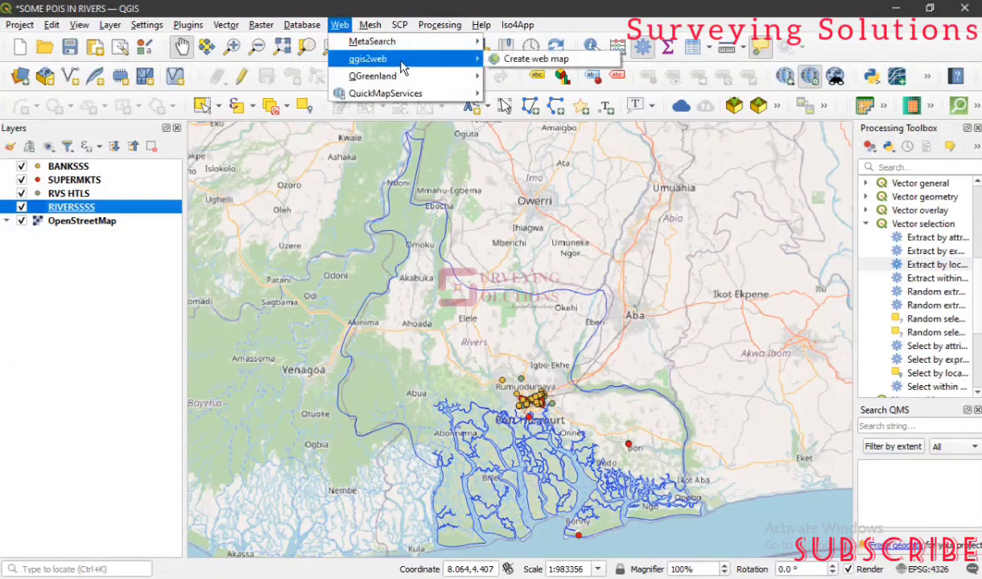
left_click(524, 62)
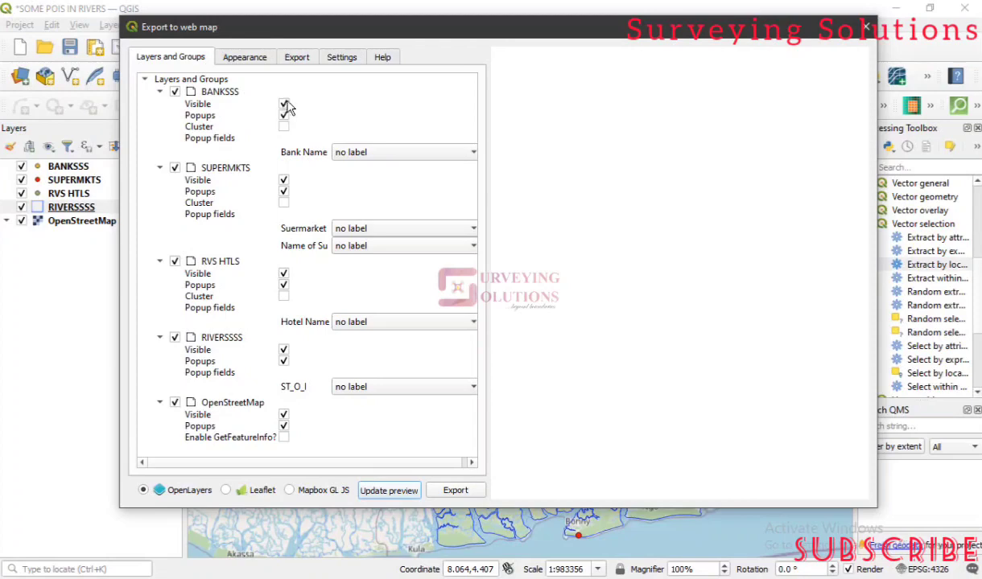
left_click(389, 153)
left_click(388, 170)
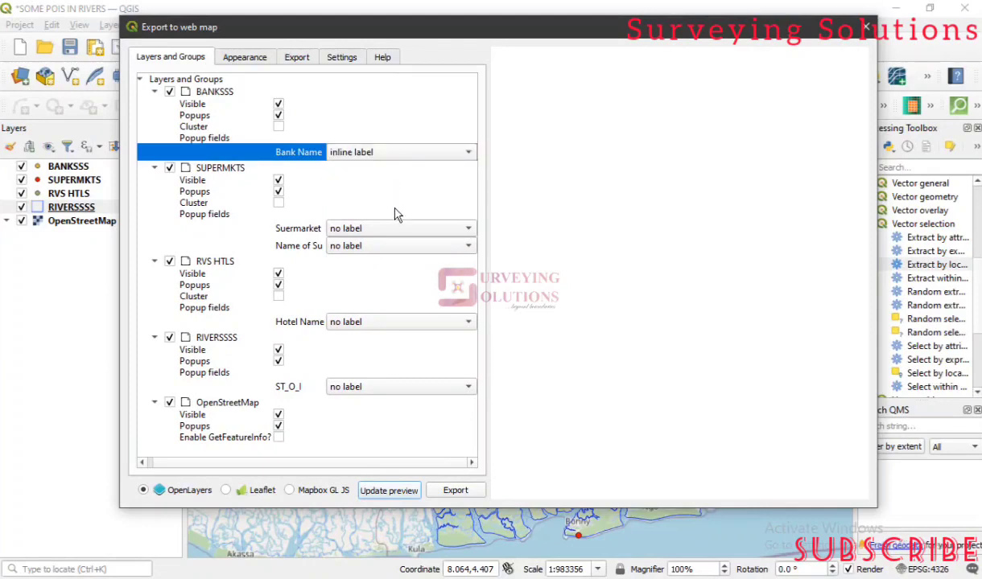
- Set the Name of Su, Hotel Name and ST_O_I popup fields to inline label, keeping Suermarket at no label
left_click(394, 228)
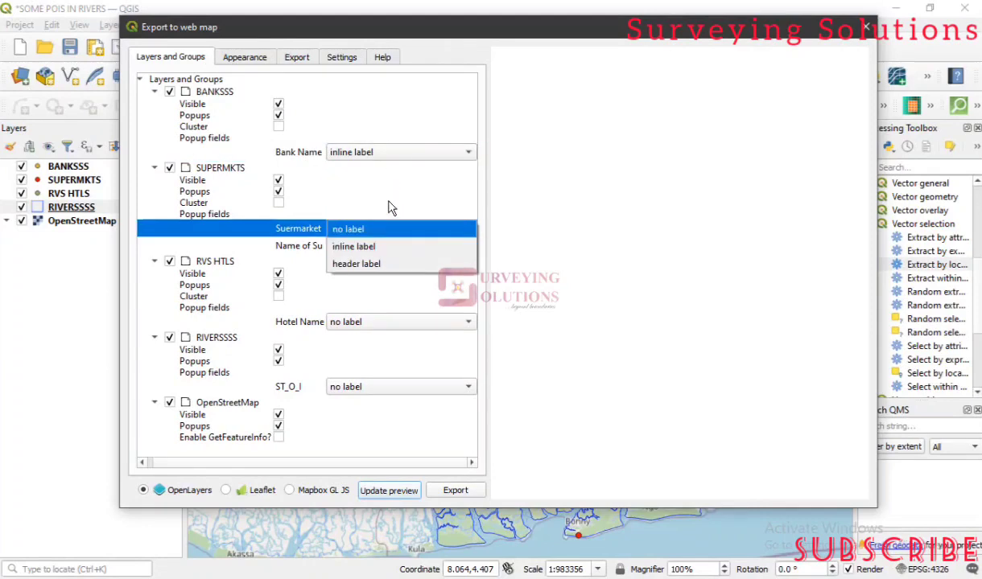
left_click(364, 229)
left_click(378, 245)
left_click(376, 271)
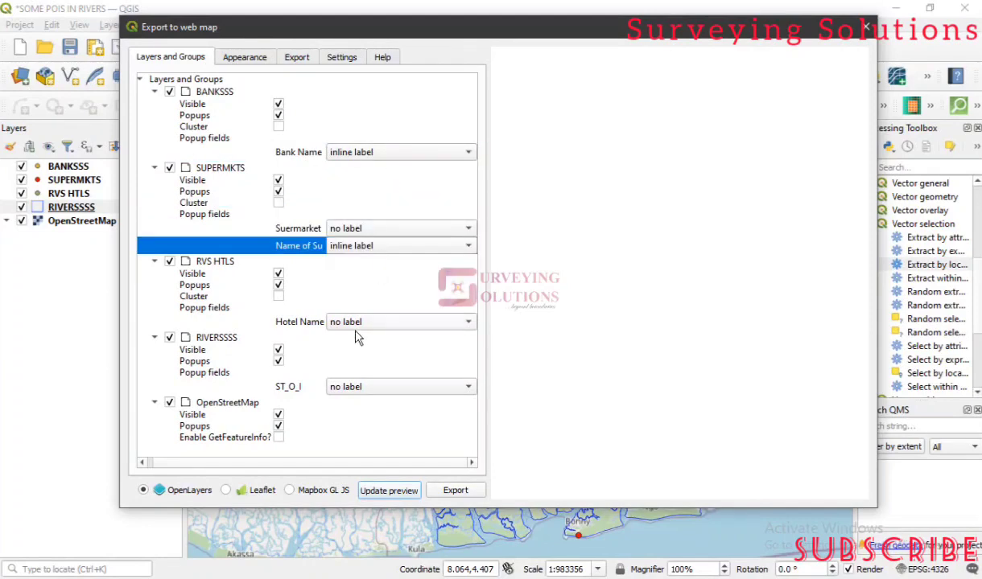
left_click(368, 323)
left_click(372, 342)
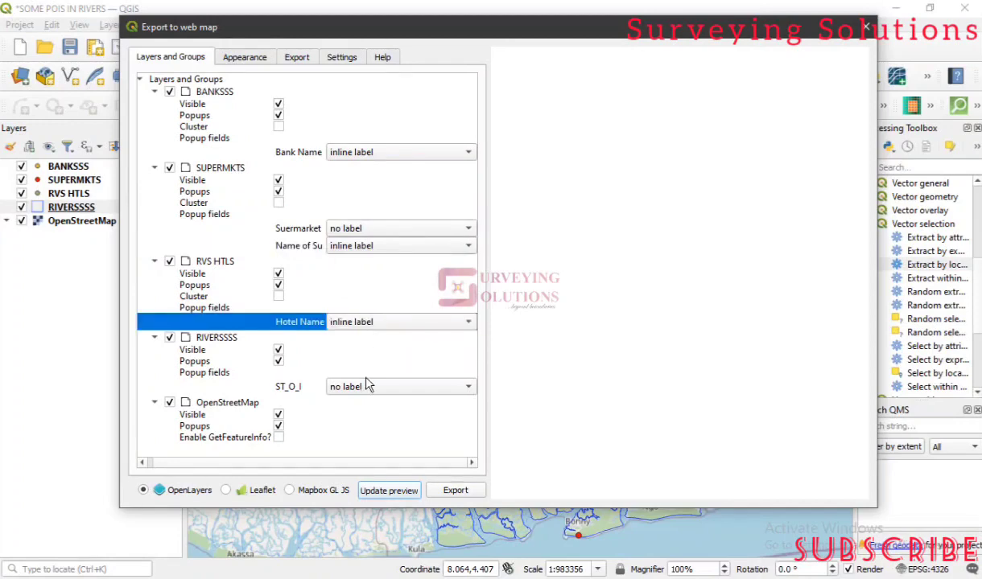
left_click(370, 387)
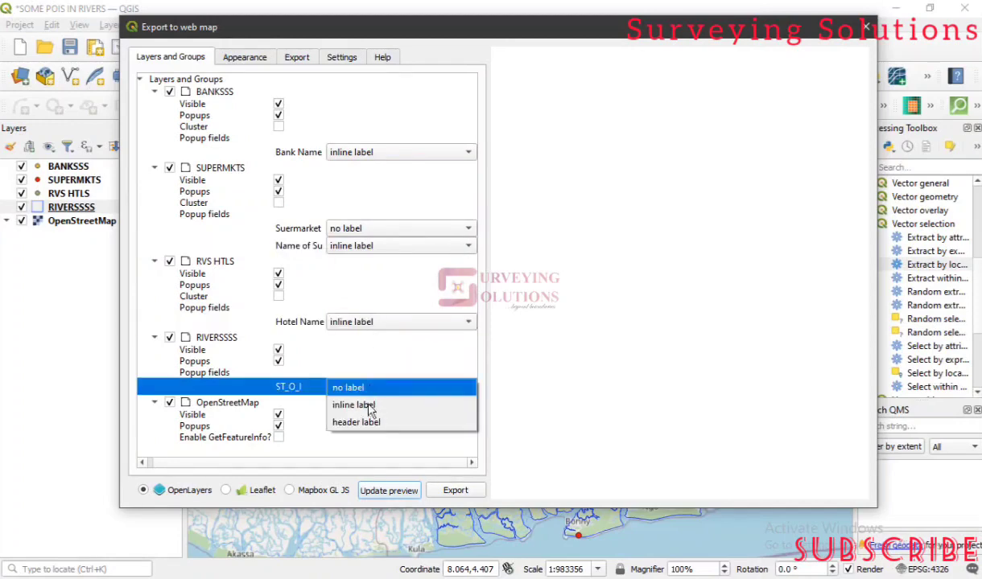
left_click(369, 407)
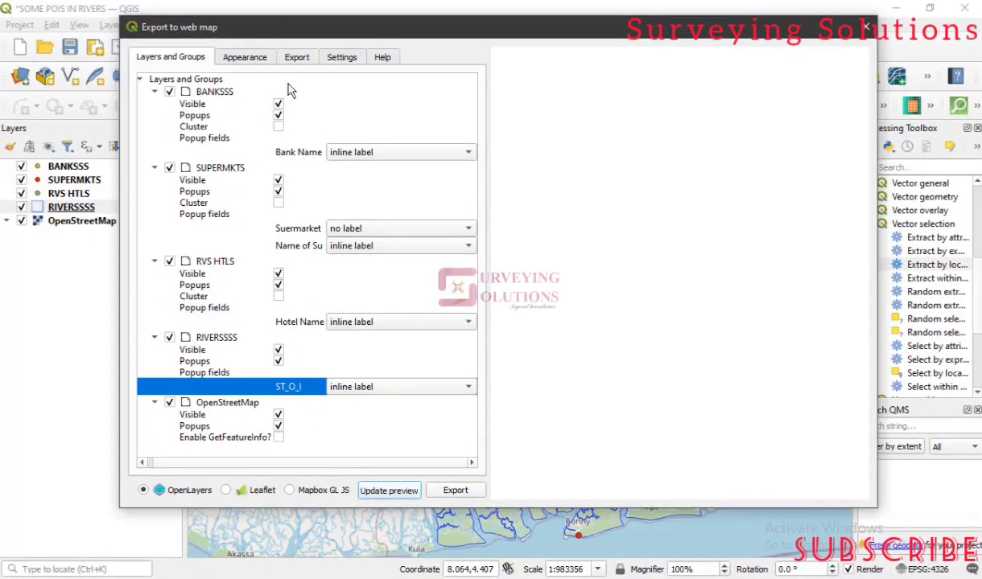
- In the web map's appearance options, set the layers list to Collapsed and the measure tool to Metric
left_click(245, 58)
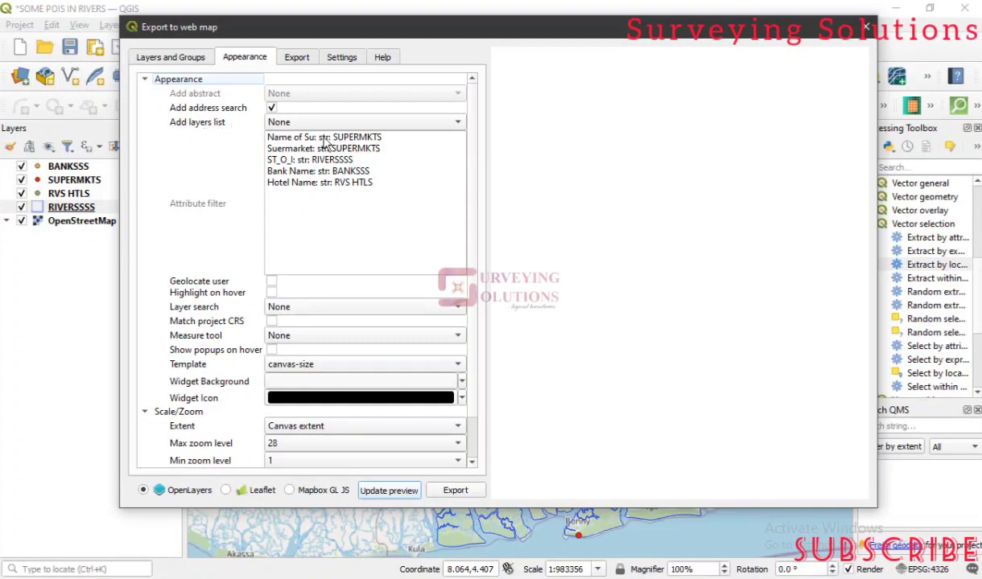
left_click(364, 125)
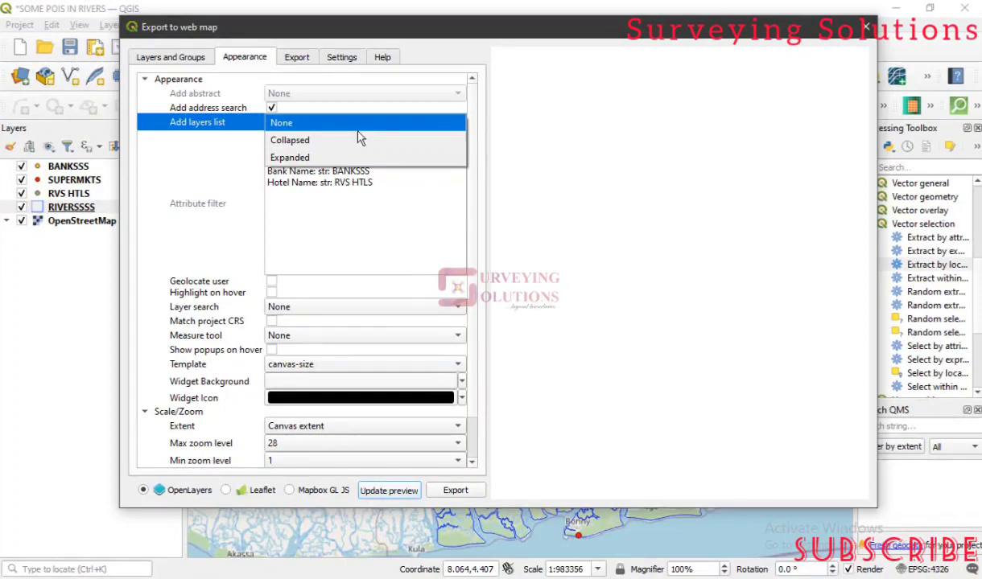
left_click(355, 142)
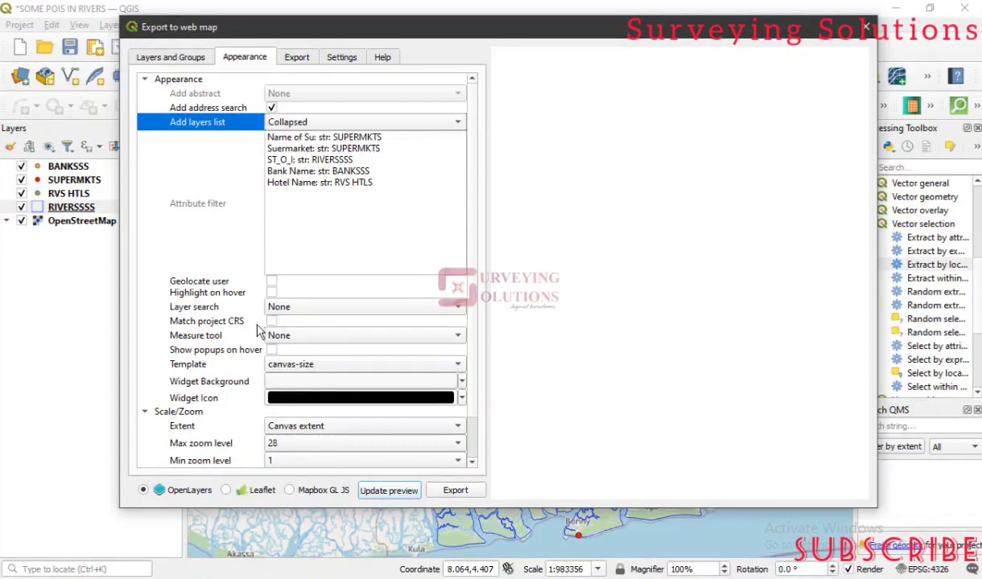
left_click(306, 337)
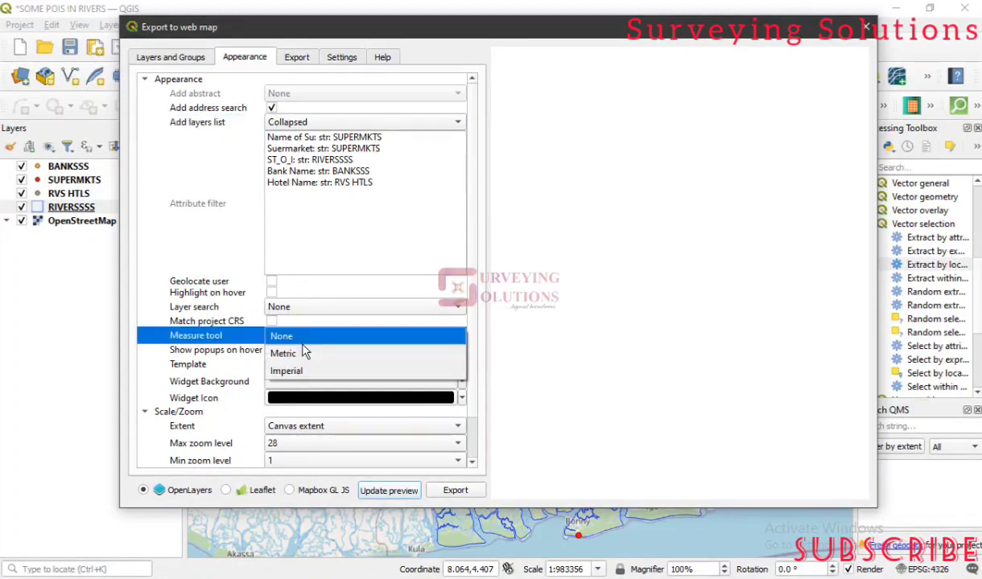
left_click(307, 353)
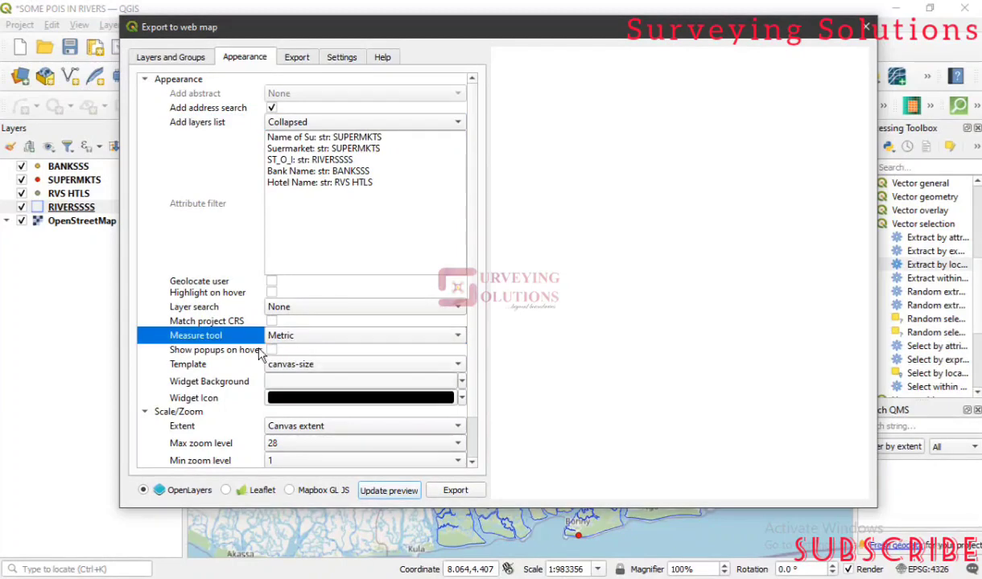
scroll(143, 348, "down", 1)
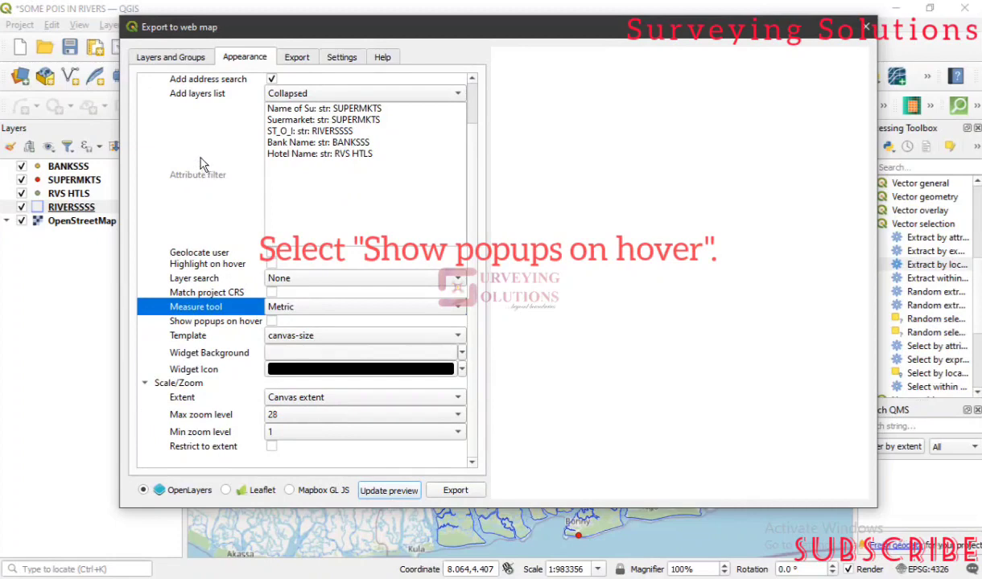
scroll(191, 150, "up", 1)
left_click(145, 79)
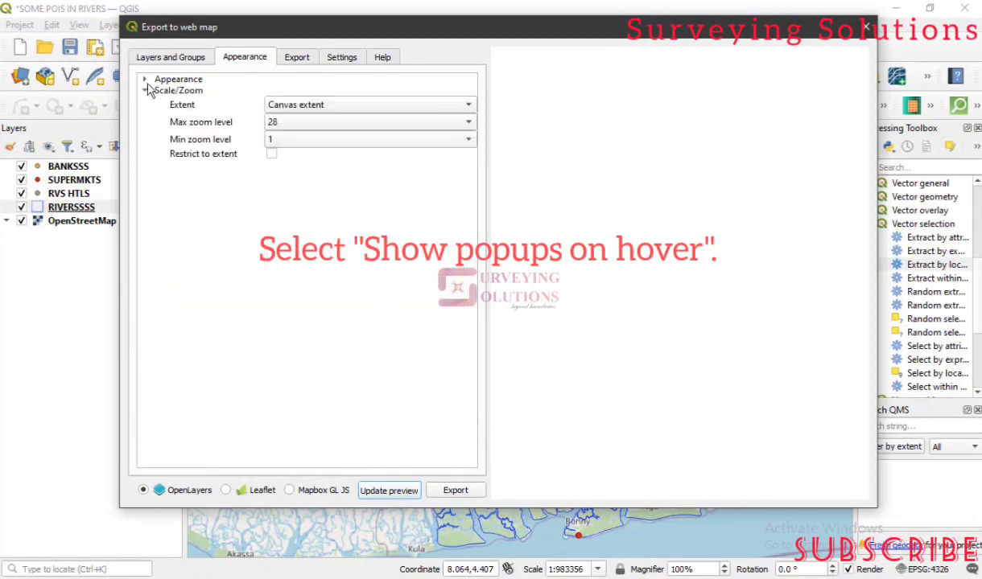
left_click(146, 91)
left_click(146, 92)
left_click(146, 79)
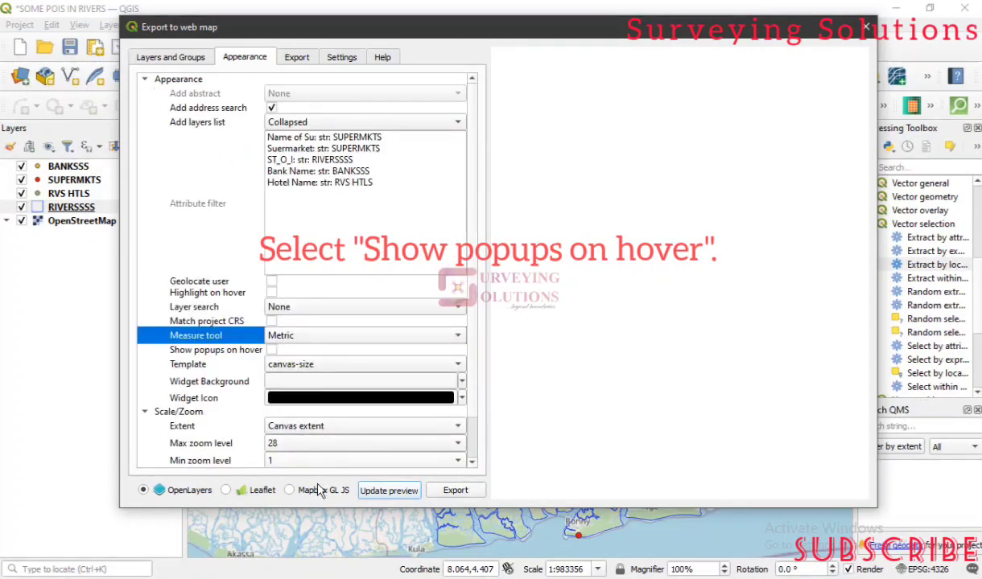
- Enable GetFeatureInfo for OpenStreetMap, and refresh the web map preview with the full-screen template
left_click(184, 60)
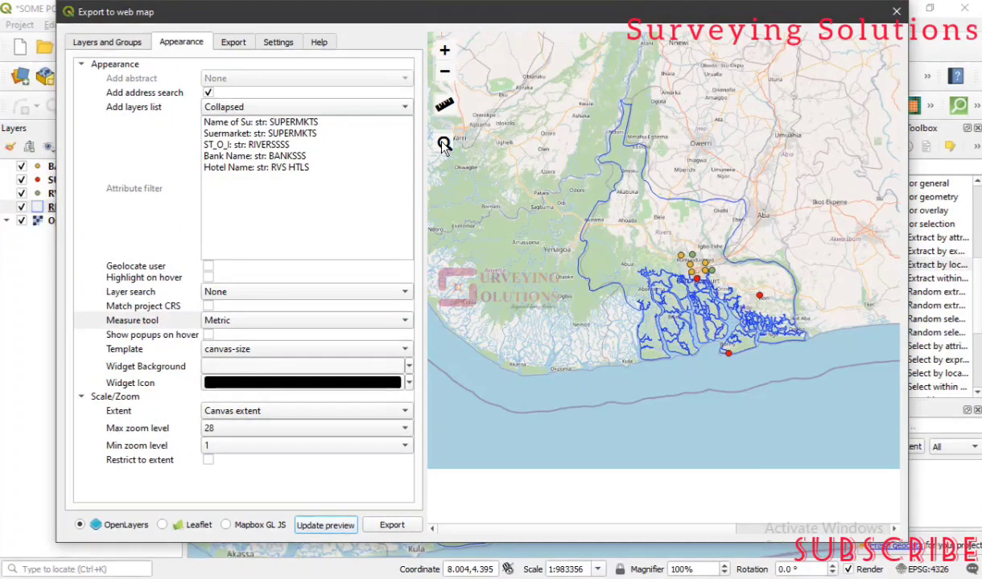
left_click(256, 348)
left_click(256, 348)
left_click(256, 348)
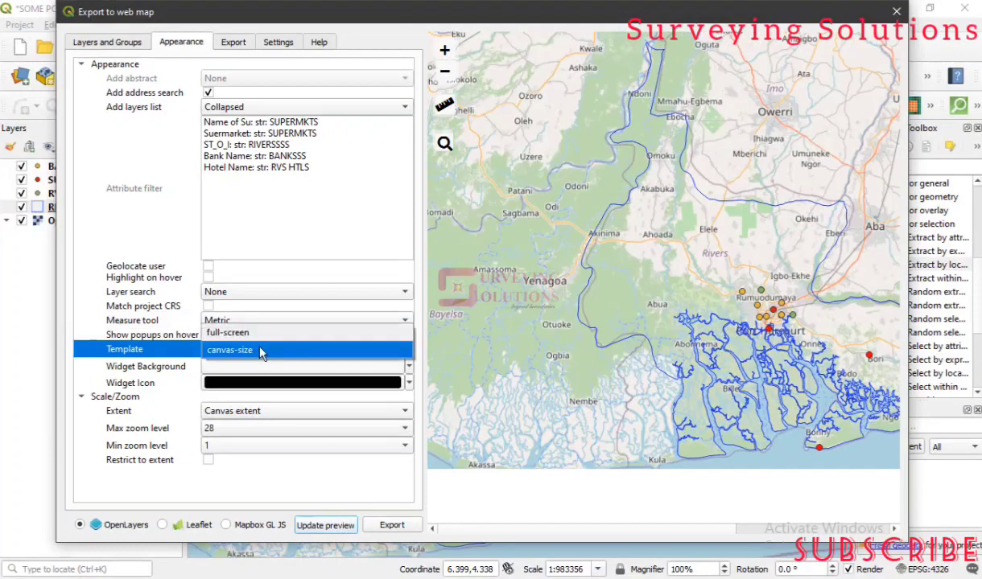
left_click(275, 341)
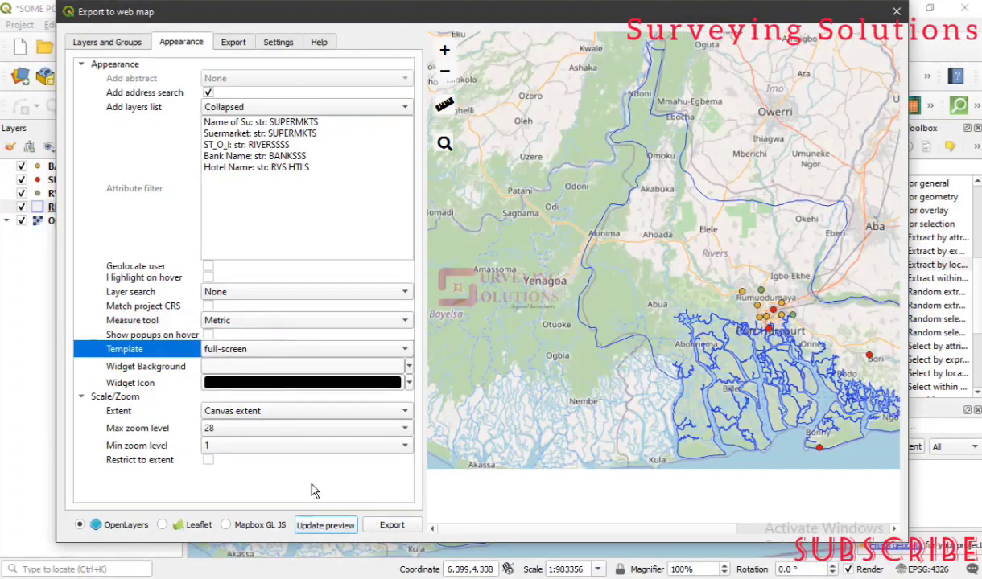
left_click(336, 528)
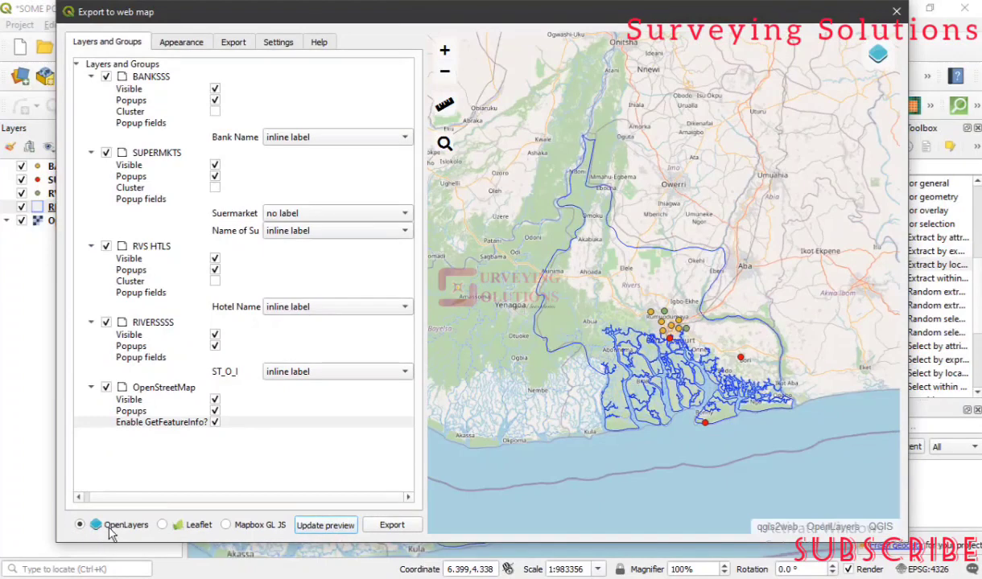
- Compare the Leaflet and Mapbox GL JS versions of the web map preview, and settle on Leaflet
left_click(162, 525)
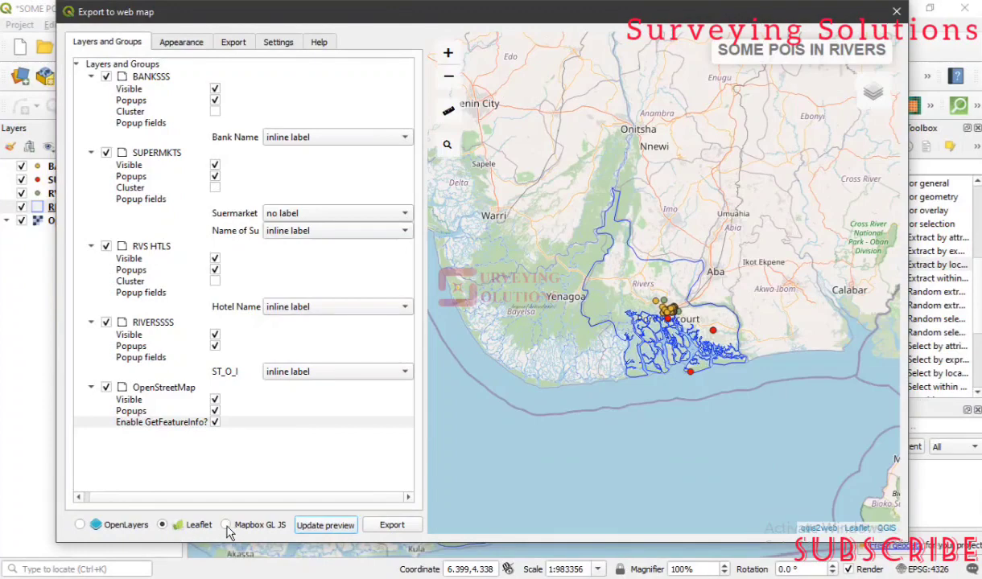
left_click(274, 525)
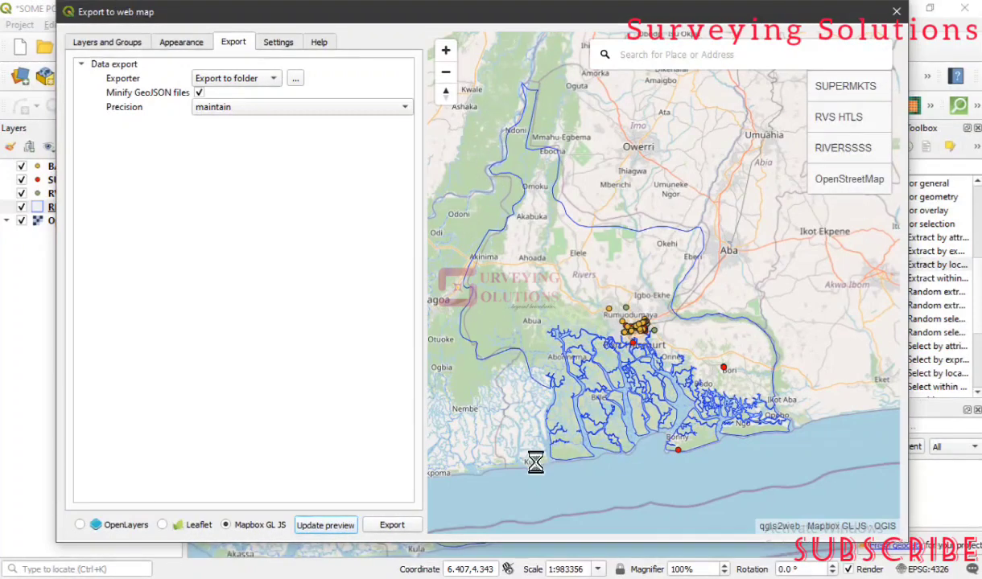
left_click(165, 524)
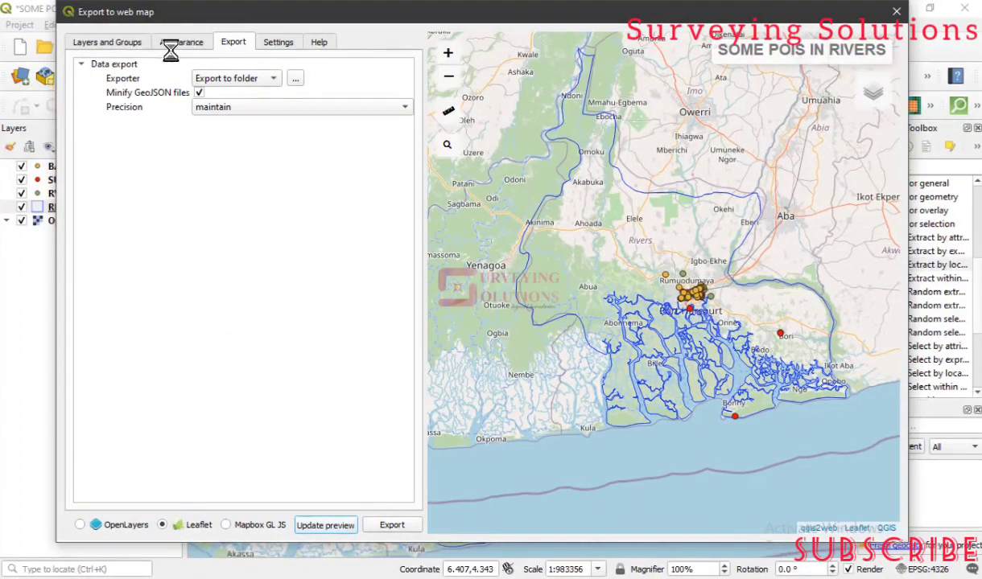
- Set the exporter to Export to folder, with the WEBMAP folder inside QGIS2WEB as the destination
left_click(268, 74)
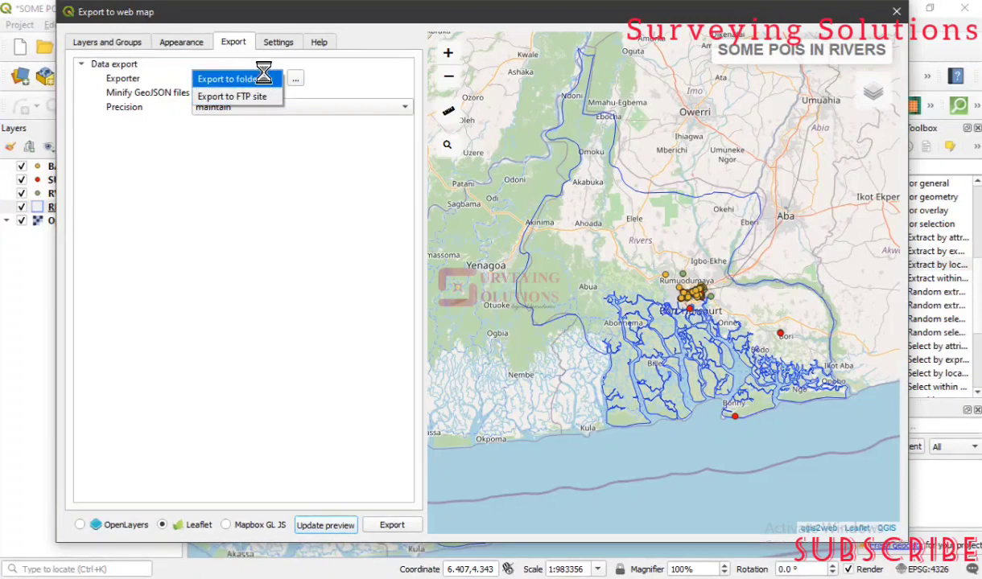
left_click(263, 78)
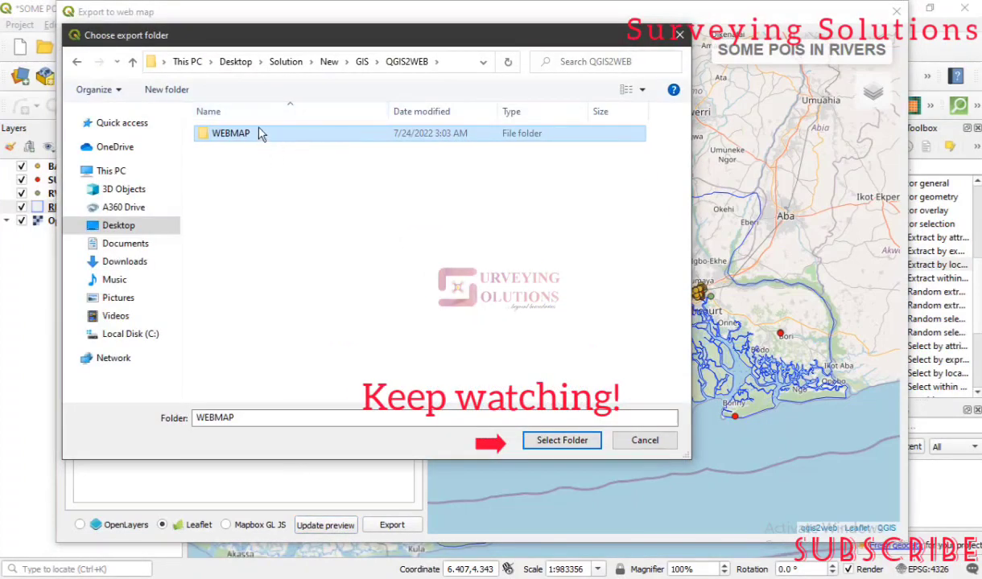
left_click(561, 444)
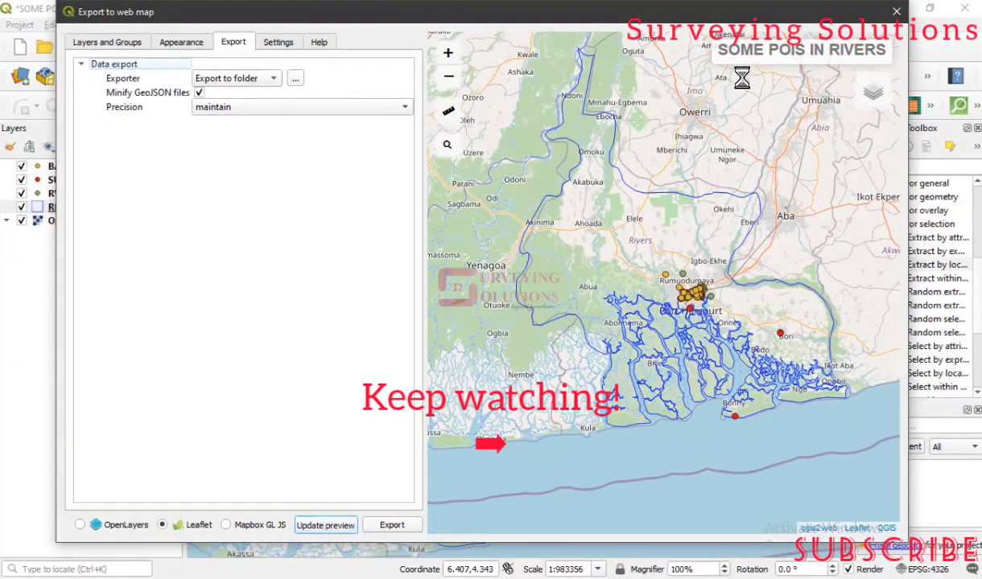
left_click(111, 47)
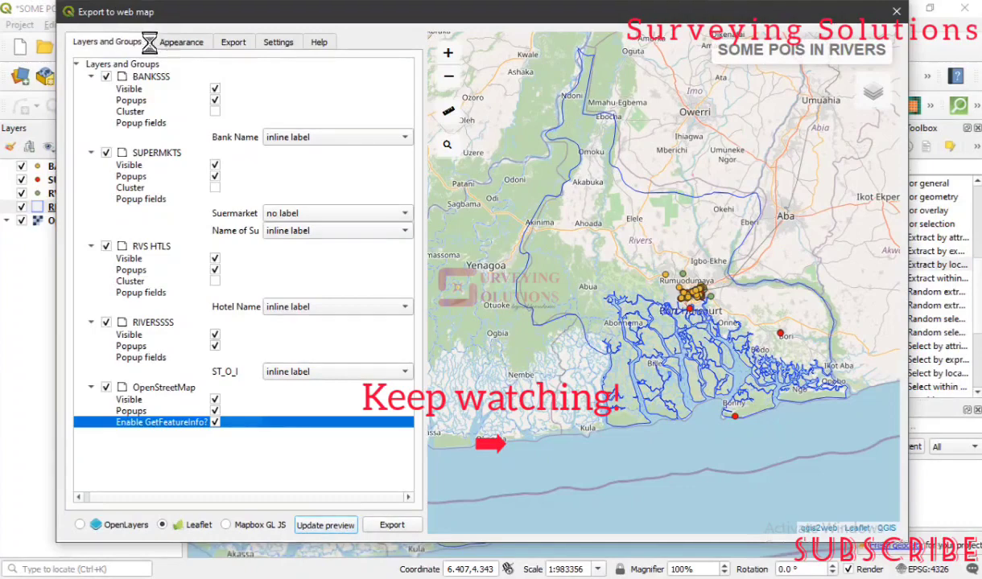
- Examine the popups of a bank, a supermarket and the Rivers State area around Port Harcourt in the web map preview
left_click(172, 42)
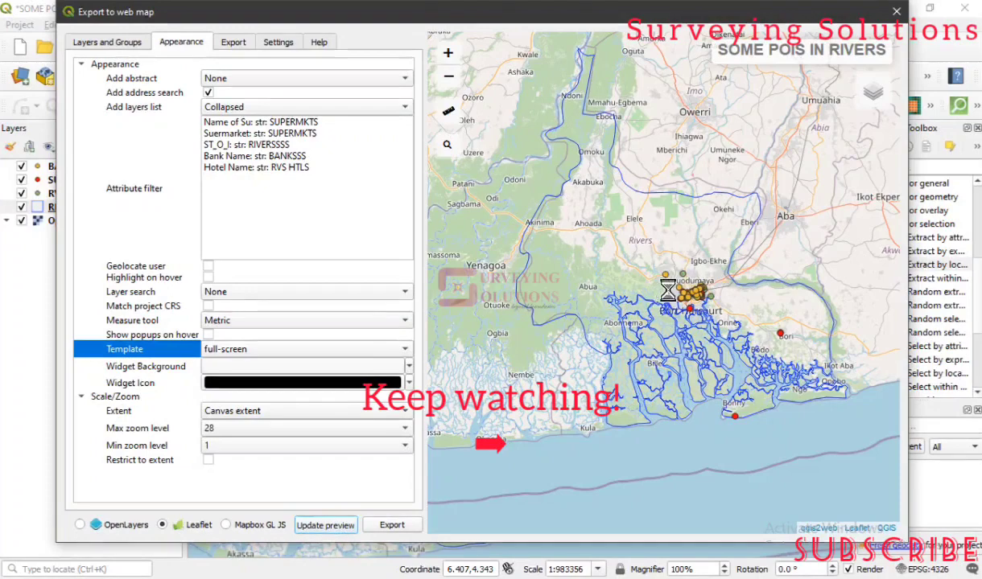
scroll(668, 290, "up", 1)
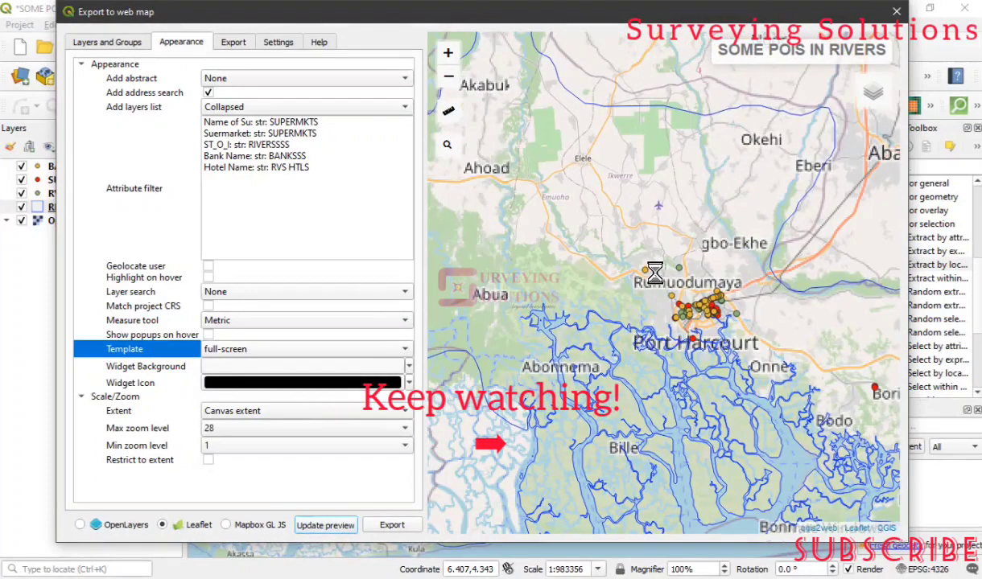
scroll(644, 273, "up", 1)
scroll(601, 256, "up", 1)
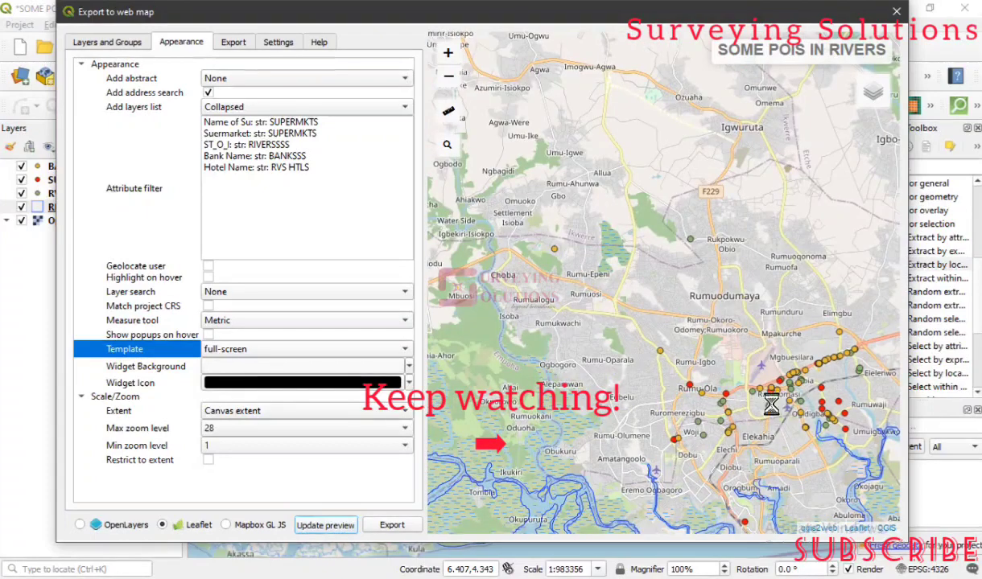
left_click(659, 347)
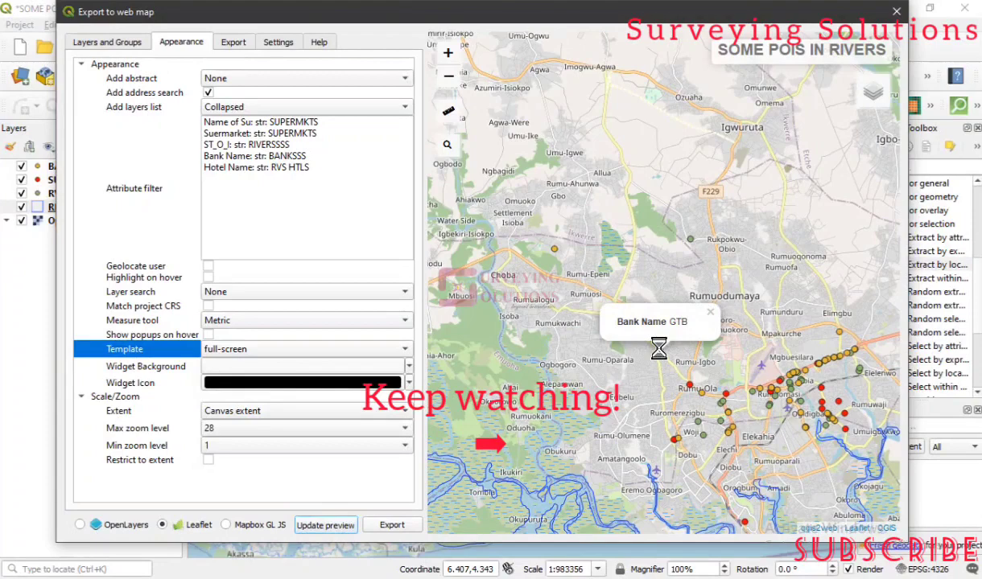
left_click(692, 387)
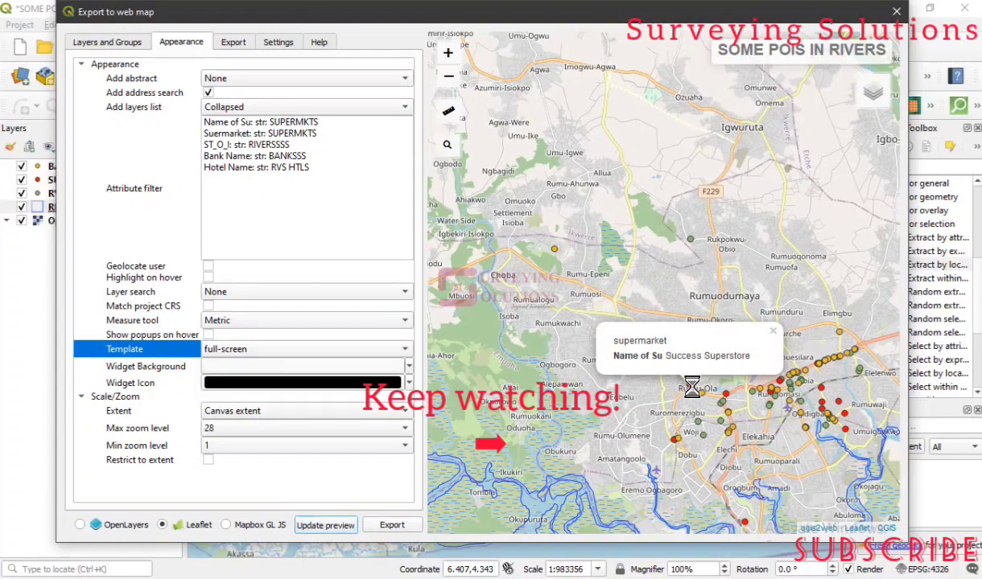
scroll(697, 439, "up", 2)
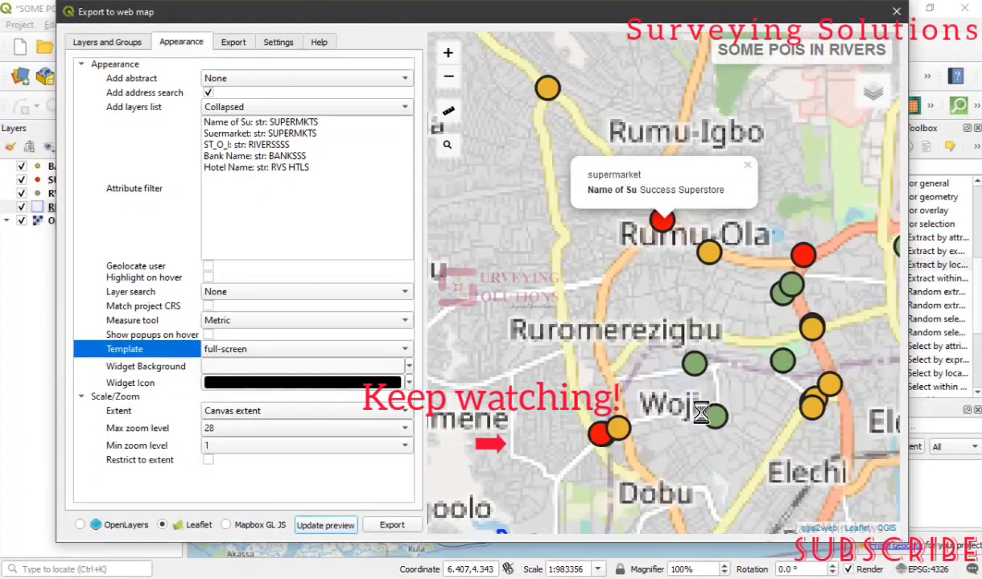
left_click(698, 360)
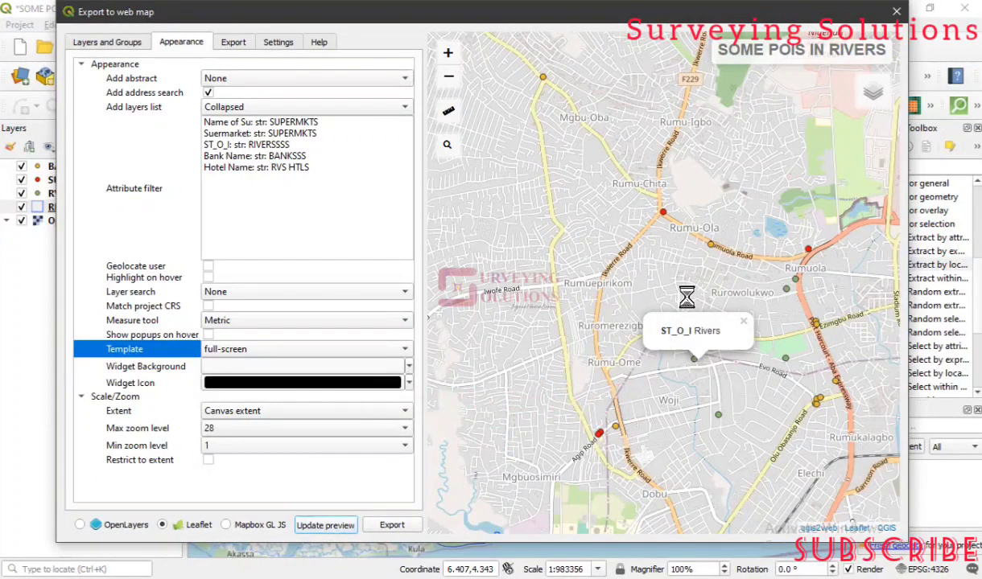
scroll(686, 294, "down", 4)
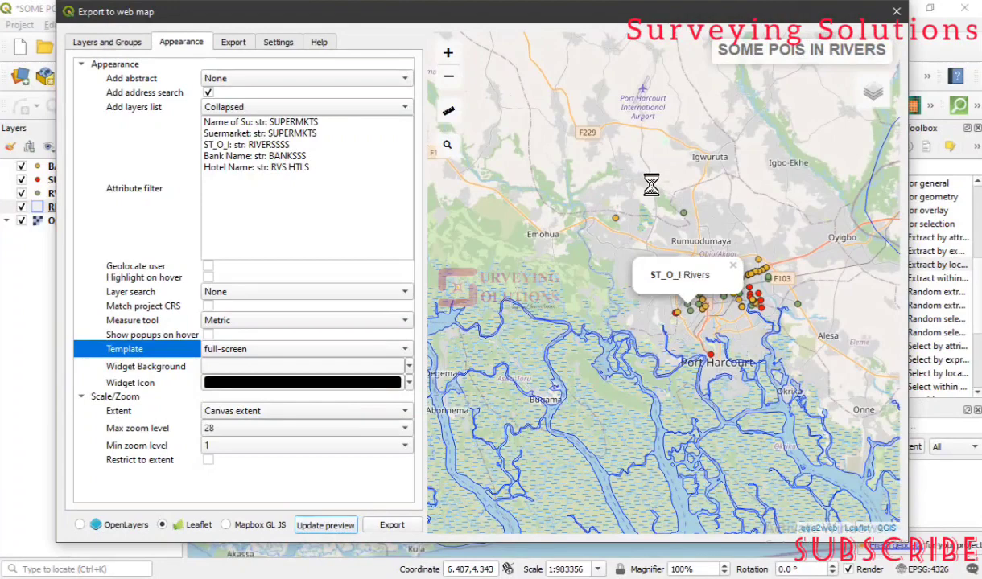
scroll(649, 175, "down", 2)
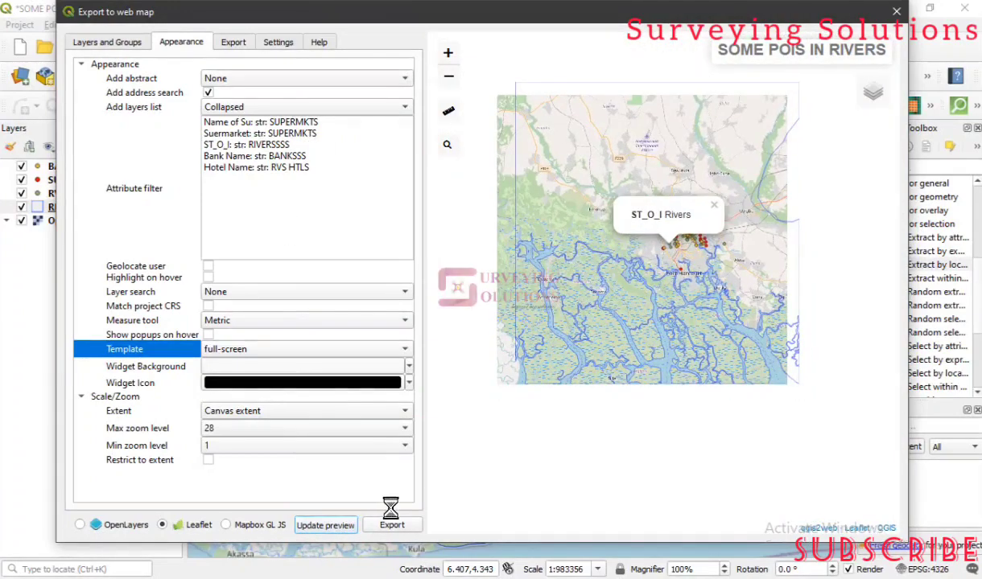
- Export the Leaflet web map to the WEBMAP folder and close the export progress report
left_click(229, 43)
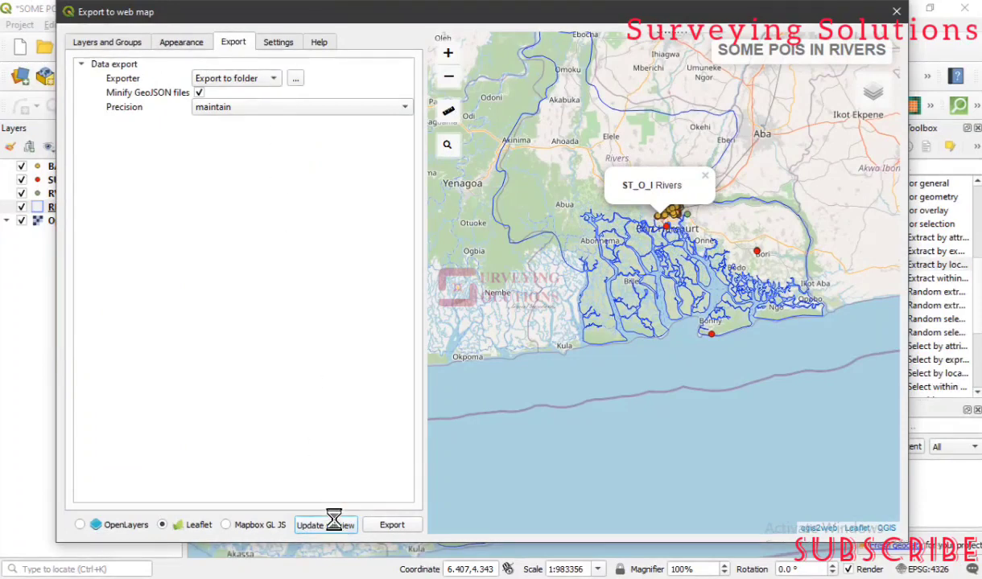
left_click(391, 525)
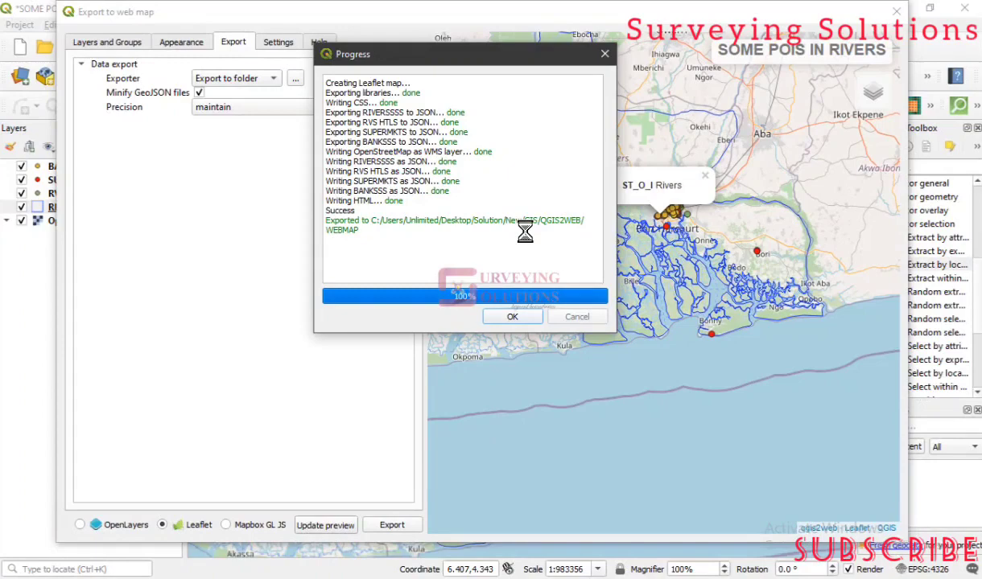
left_click(510, 316)
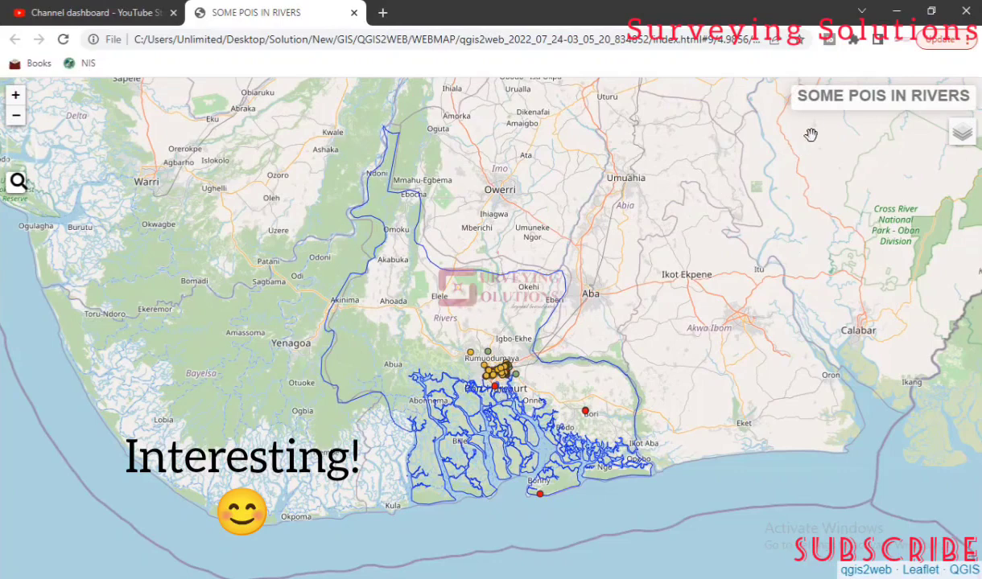
- Hide the BANKSSS, SUPERMKTS, RVS HTLS, RIVERSSSS and OpenStreetMap layers in the exported web map
left_click(964, 140)
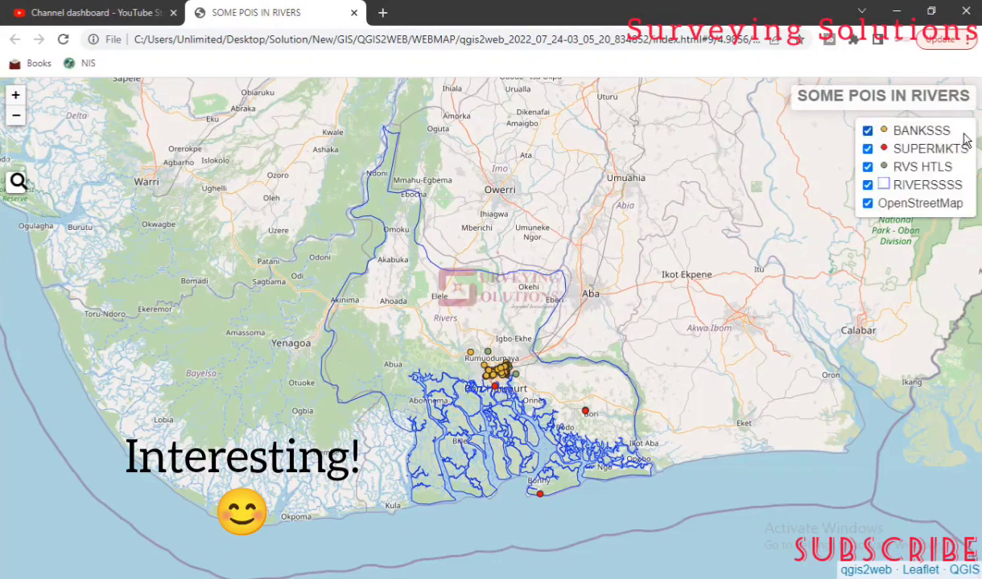
left_click(868, 132)
left_click(868, 149)
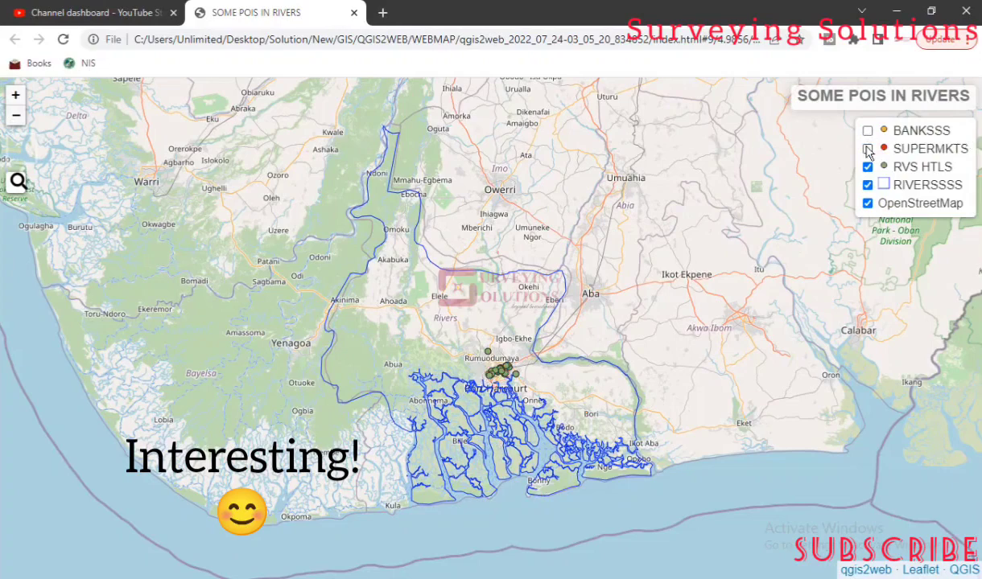
left_click(868, 167)
left_click(868, 185)
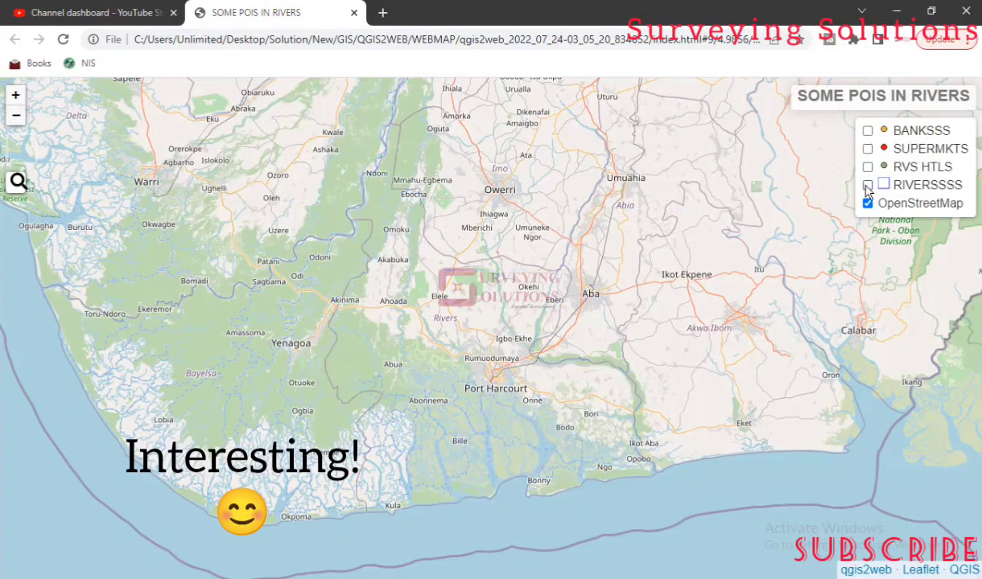
left_click(868, 203)
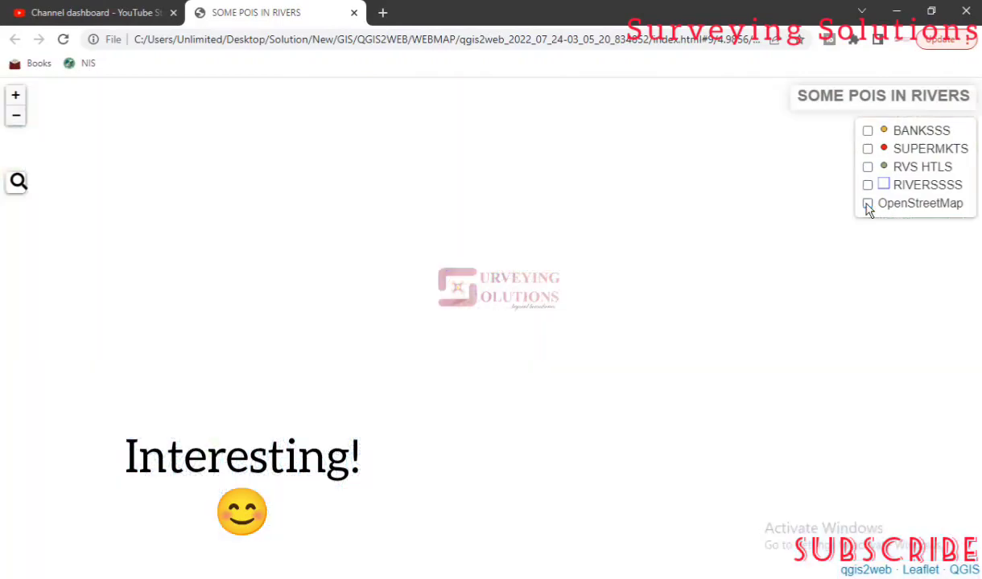
- Show the OpenStreetMap, RIVERSSSS, RVS HTLS, SUPERMKTS and BANKSSS layers again in the exported web map
left_click(868, 203)
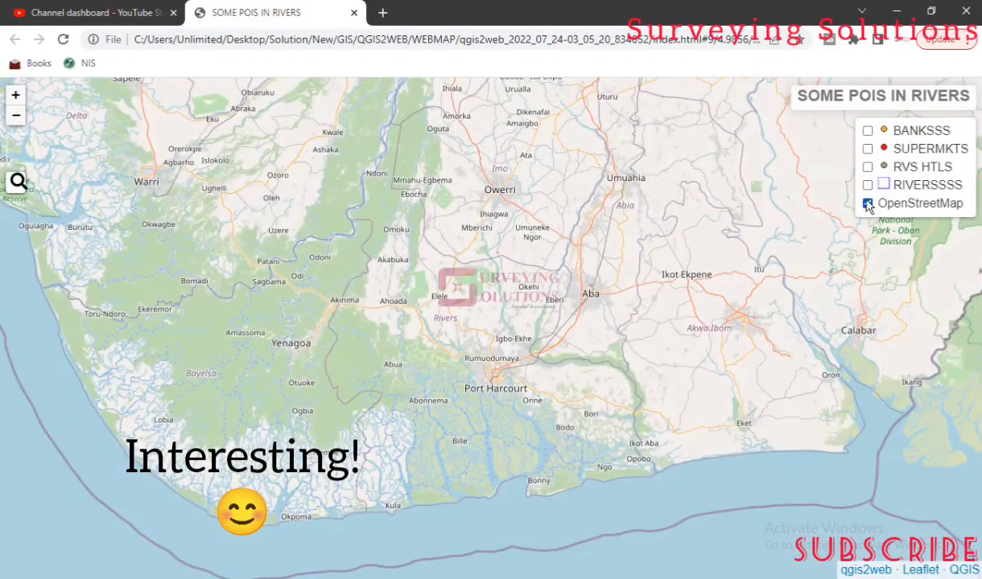
left_click(868, 185)
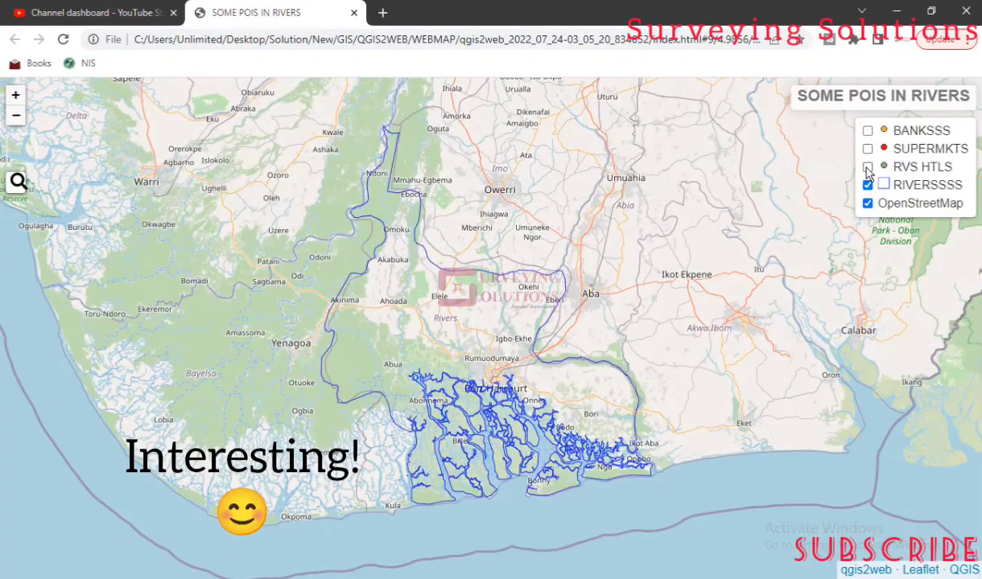
left_click(867, 167)
left_click(868, 150)
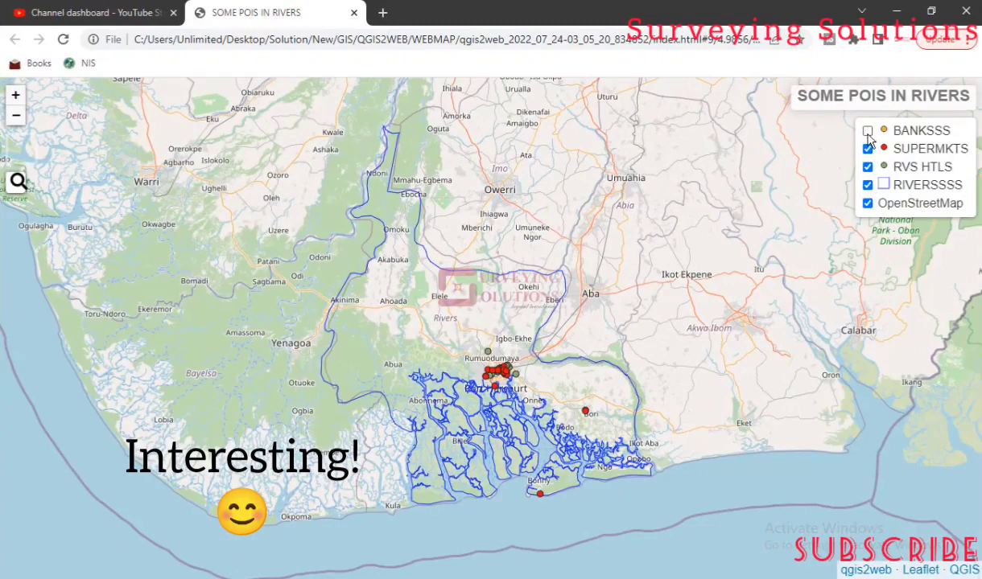
left_click(868, 132)
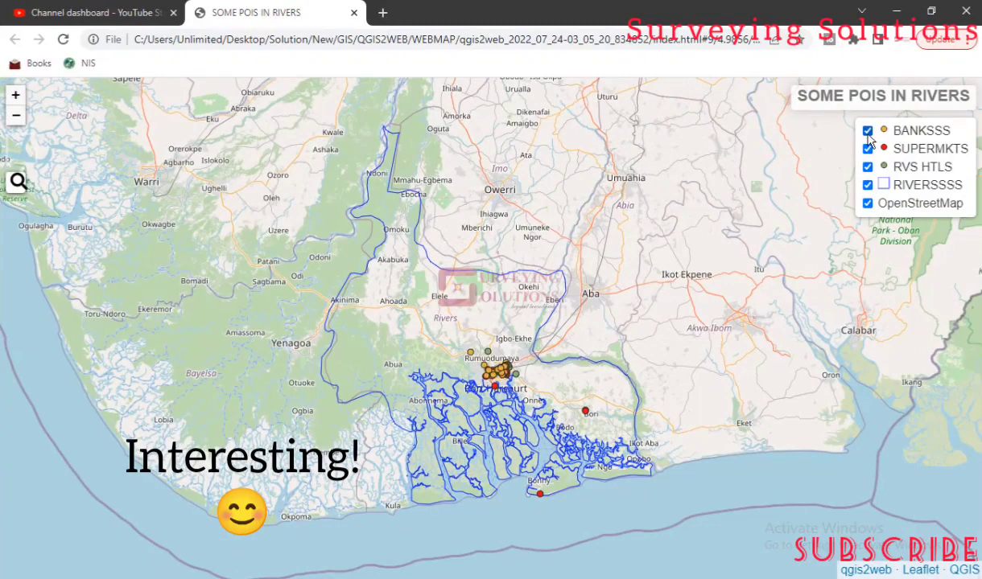
- Measure the distance from a point northeast of Umuahia to one west of Aba, and delete the measurement
left_click(14, 98)
left_click(15, 120)
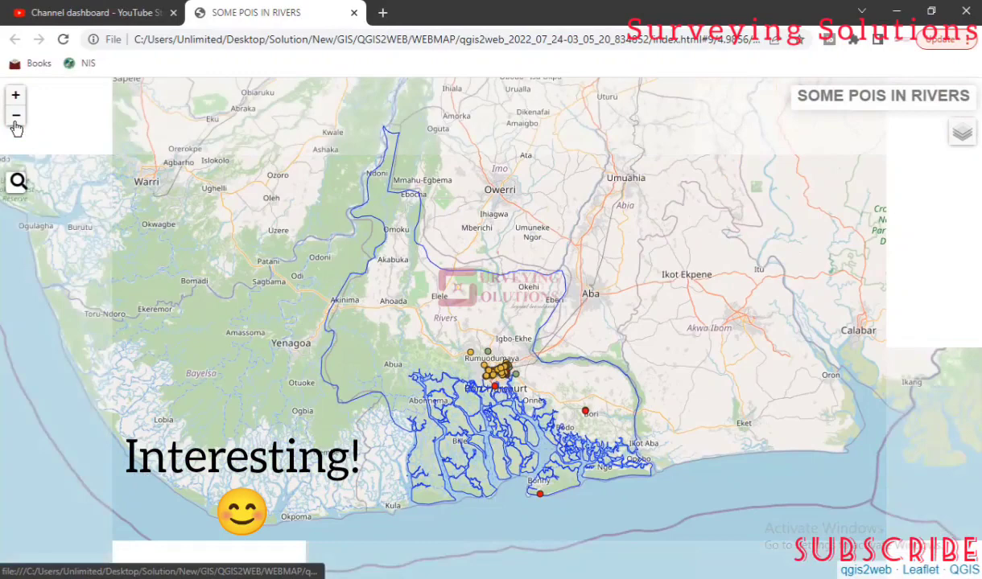
left_click(14, 122)
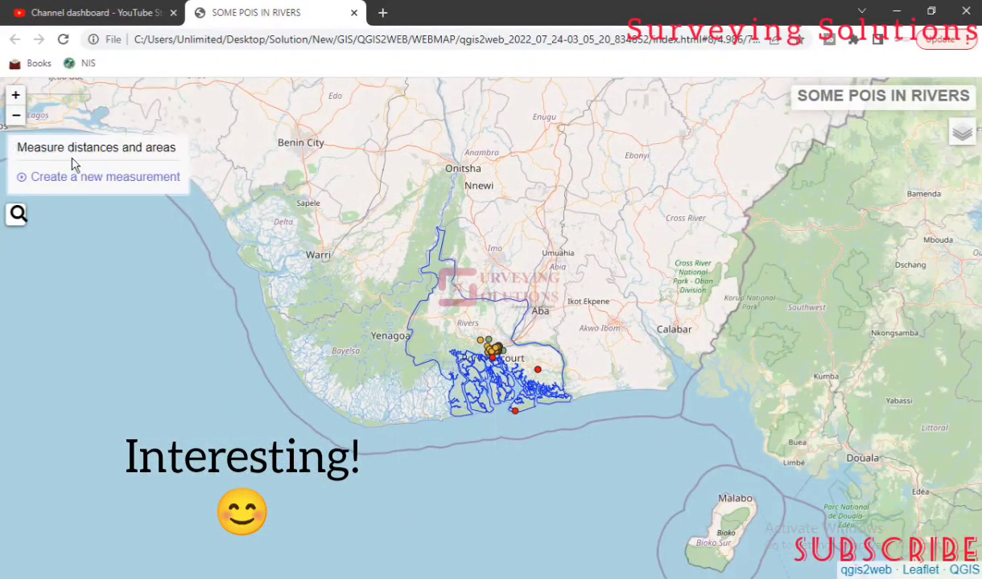
left_click(61, 178)
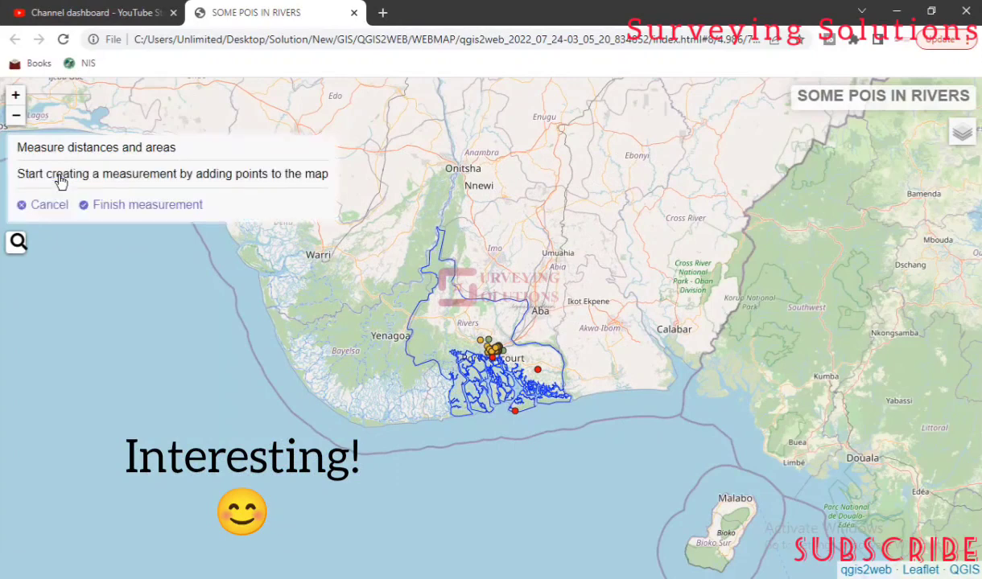
left_click(630, 181)
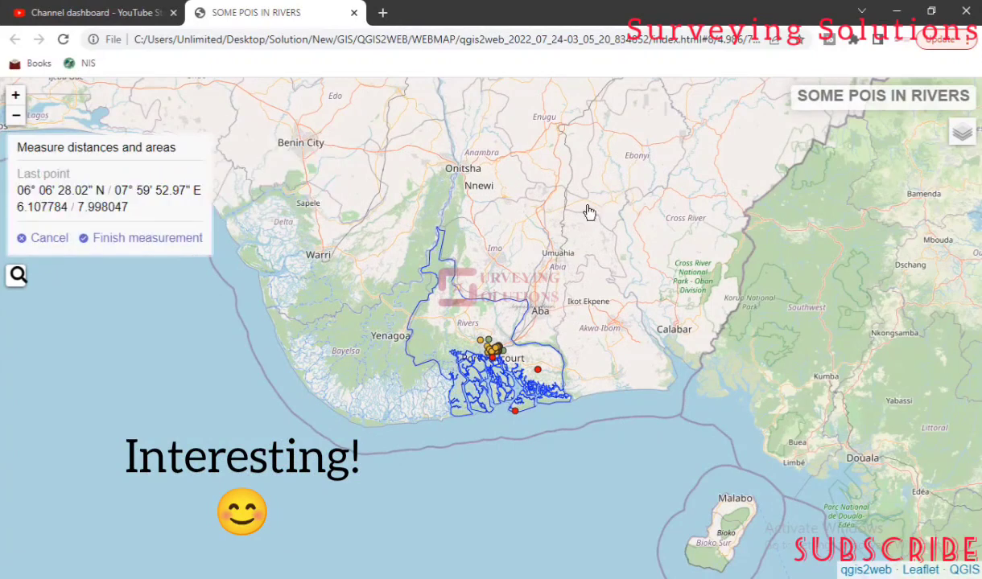
left_click(488, 305)
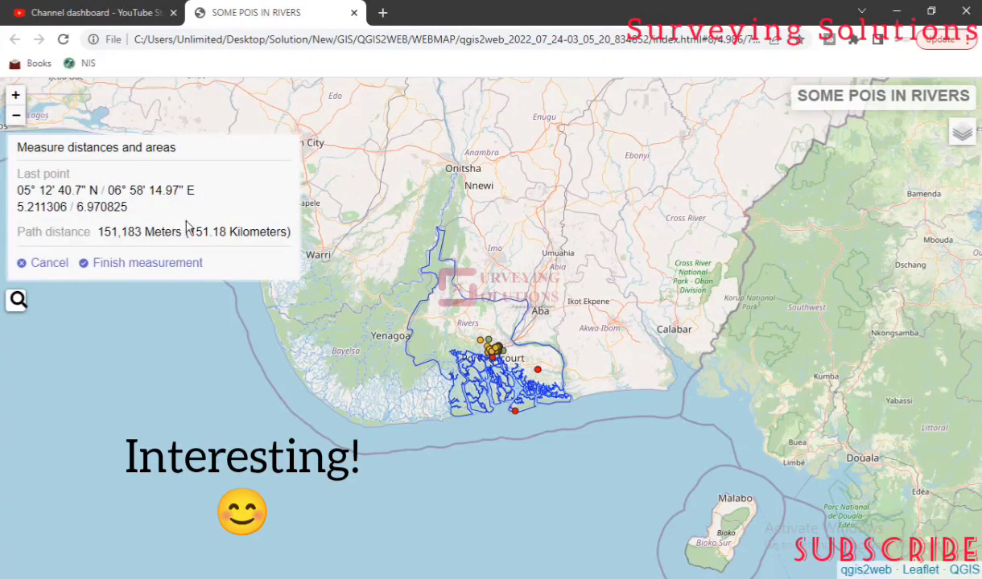
left_click(158, 264)
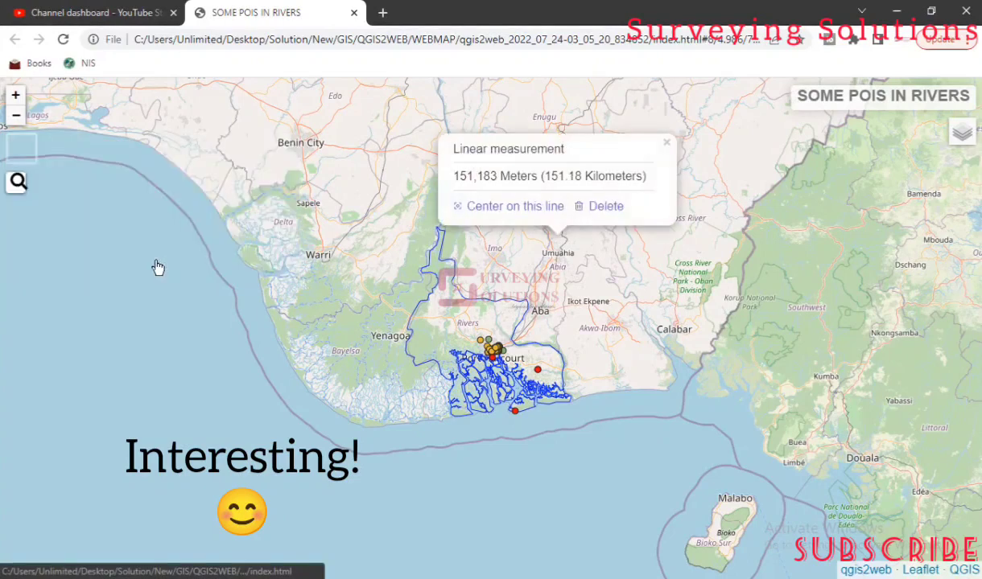
left_click(613, 208)
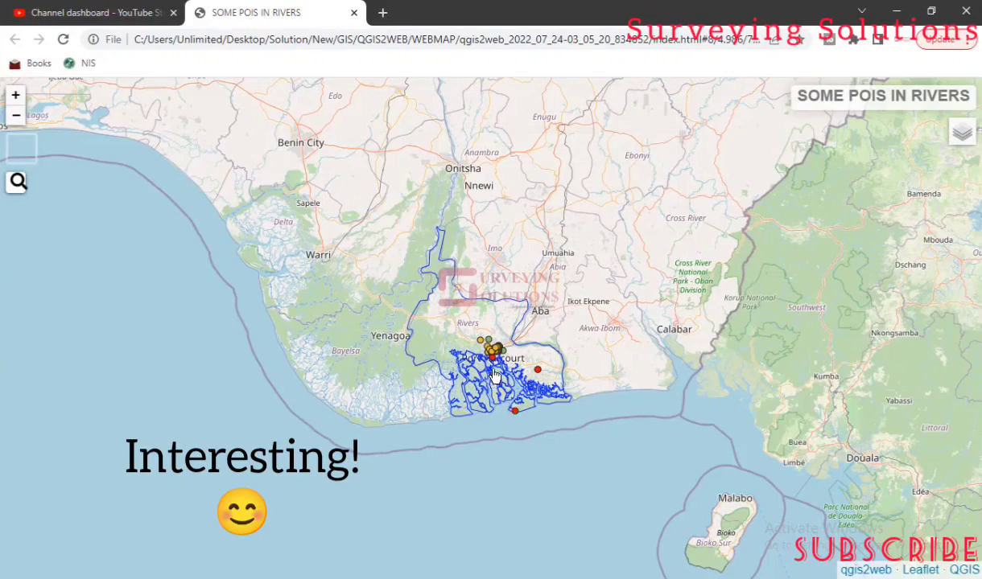
- Measure the distance between the bank near Choba and the hotel near Rukpokwu, and delete the measurement
scroll(493, 361, "up", 1)
scroll(489, 347, "up", 2)
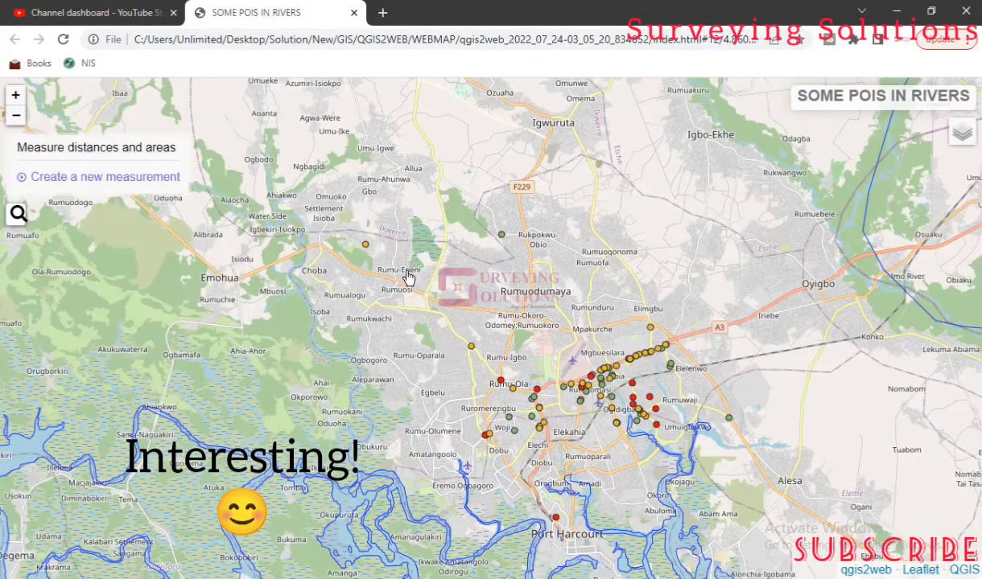
mouse_move(17, 137)
left_click(46, 182)
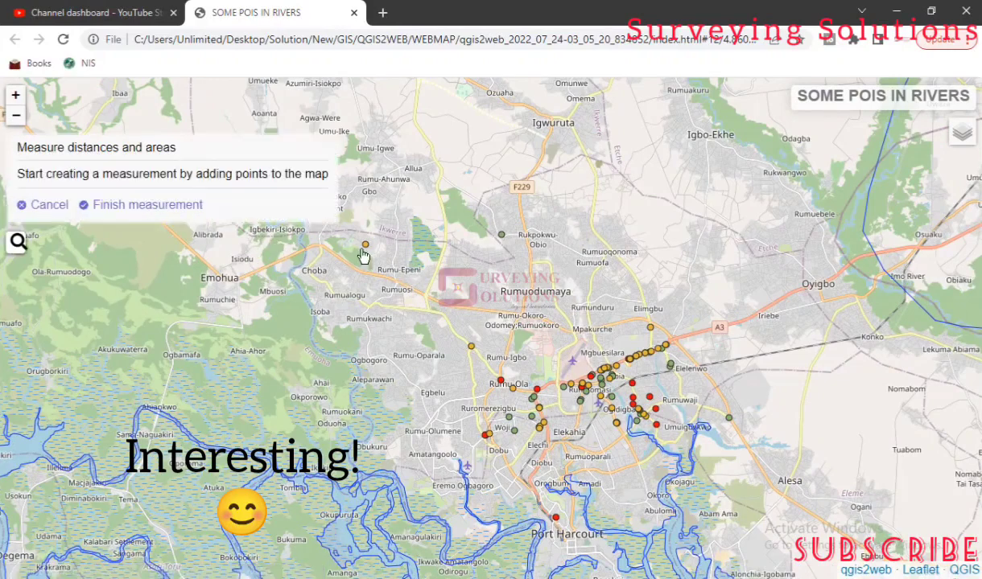
left_click(365, 252)
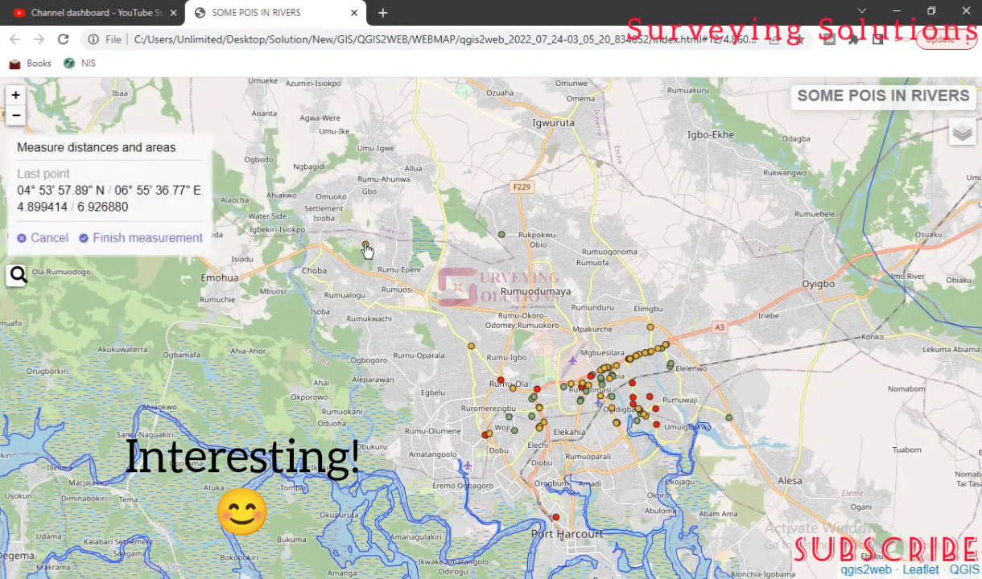
left_click(501, 238)
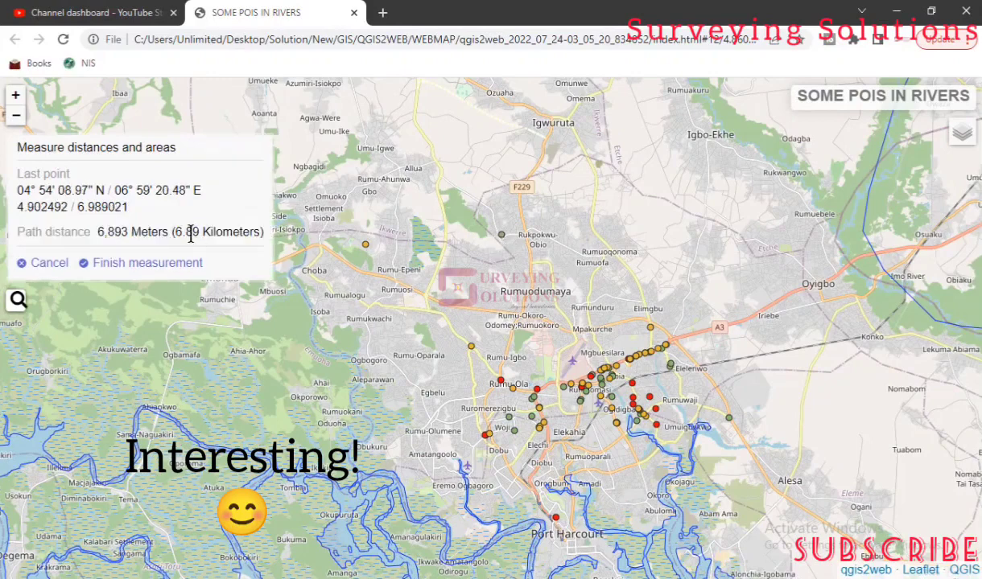
left_click(138, 272)
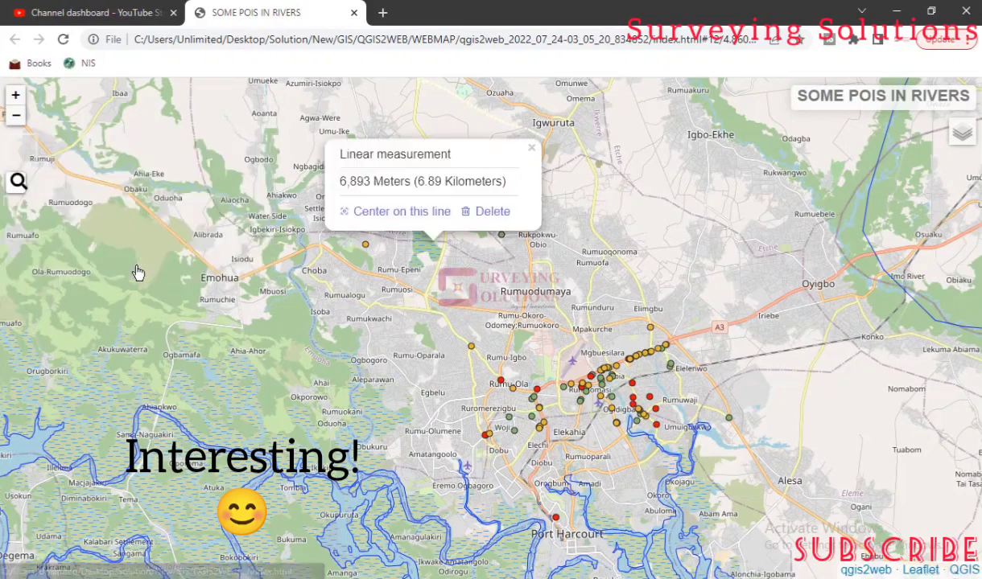
left_click(494, 212)
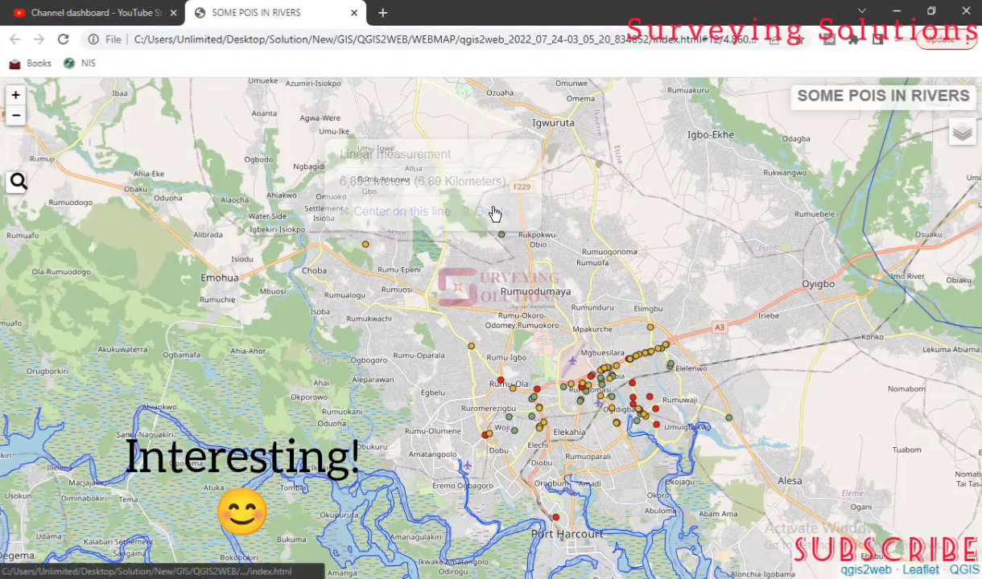
- Open the web map's place search to check it, and collapse it again
left_click(22, 187)
left_click(20, 185)
left_click(17, 184)
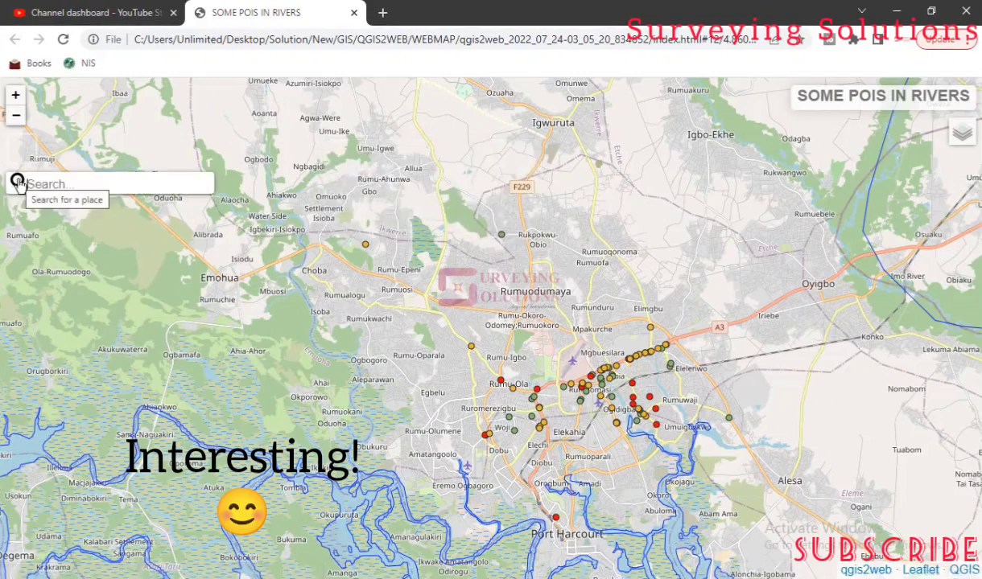
left_click(20, 184)
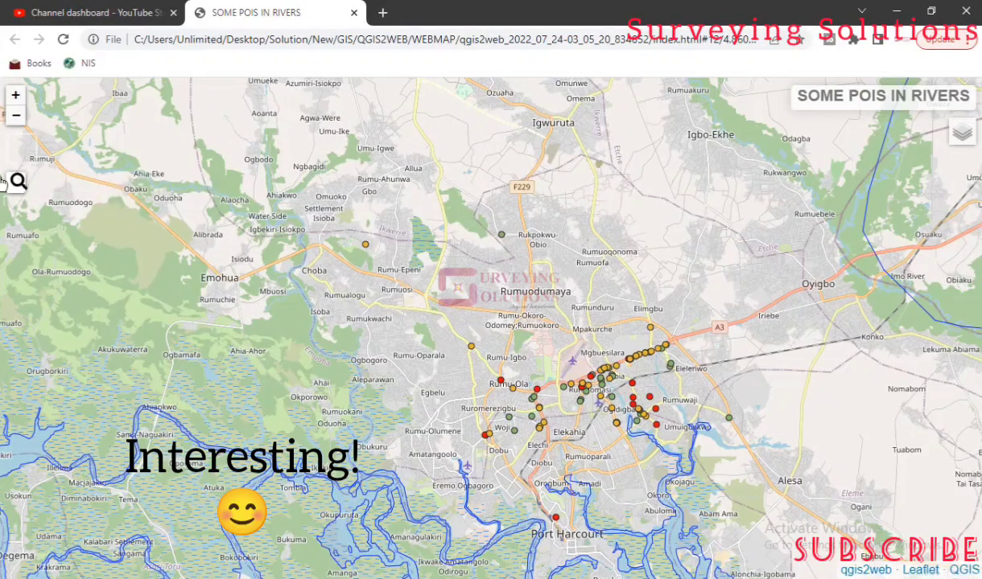
- Examine the points of interest around the Nigerian Air Force base in Port Harcourt on the web map, close up and from farther out
left_click(18, 182)
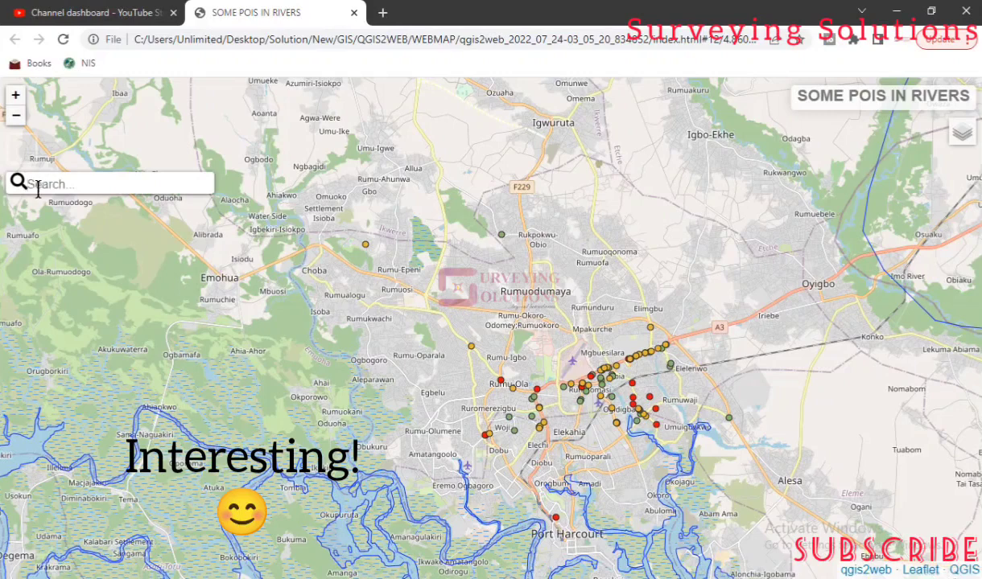
left_click_drag(642, 348, 483, 234)
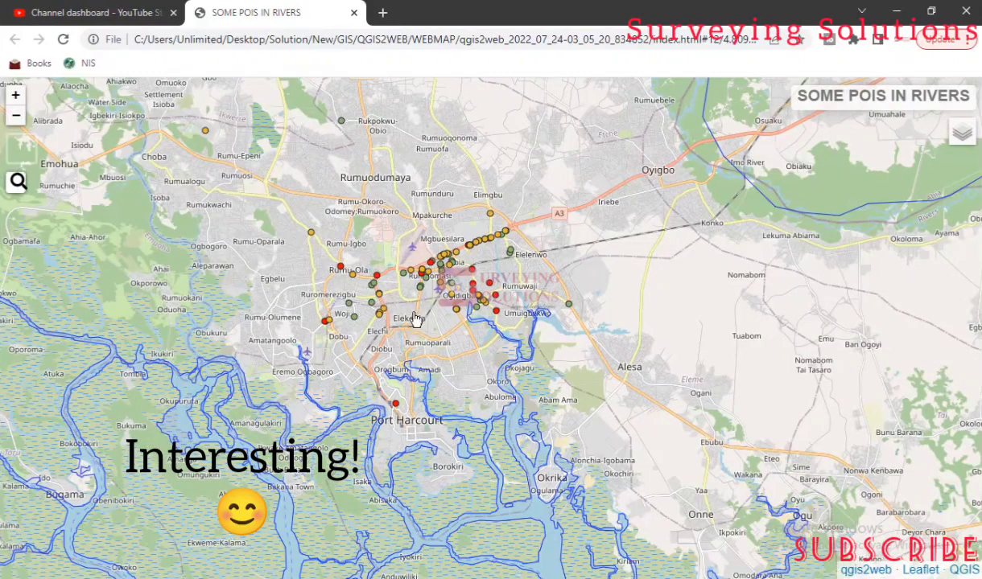
scroll(396, 257, "up", 1)
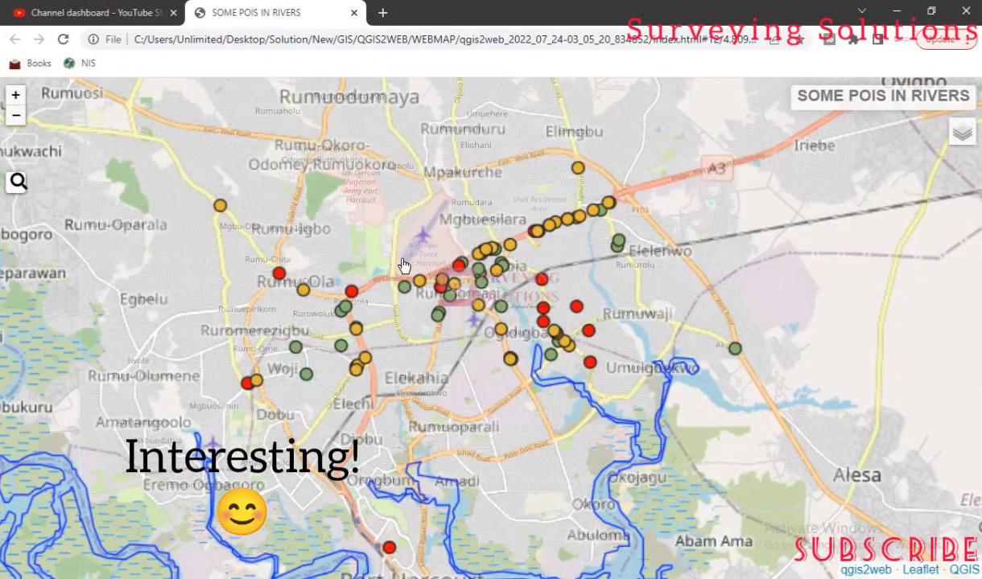
scroll(404, 265, "up", 1)
scroll(404, 265, "up", 2)
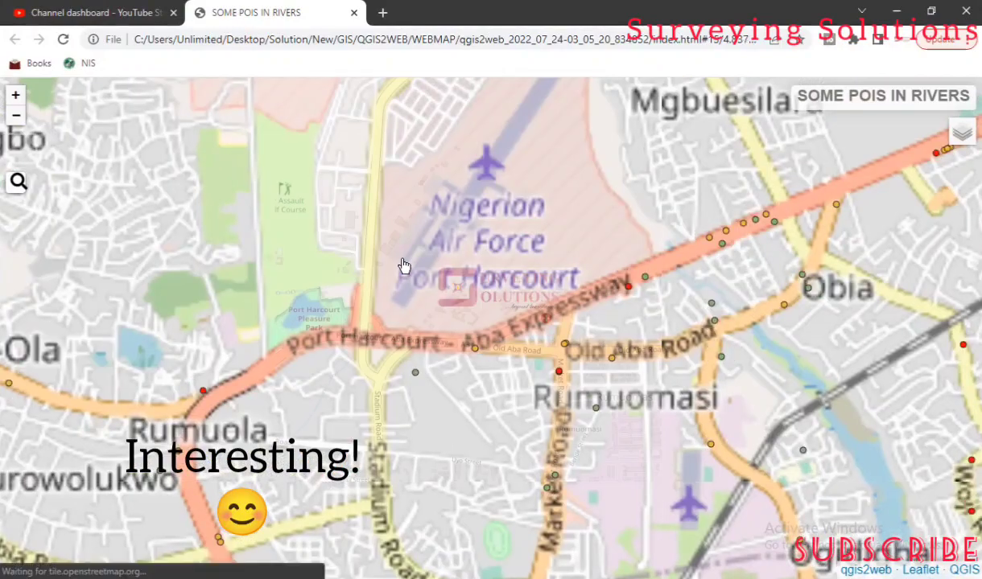
scroll(404, 266, "down", 1)
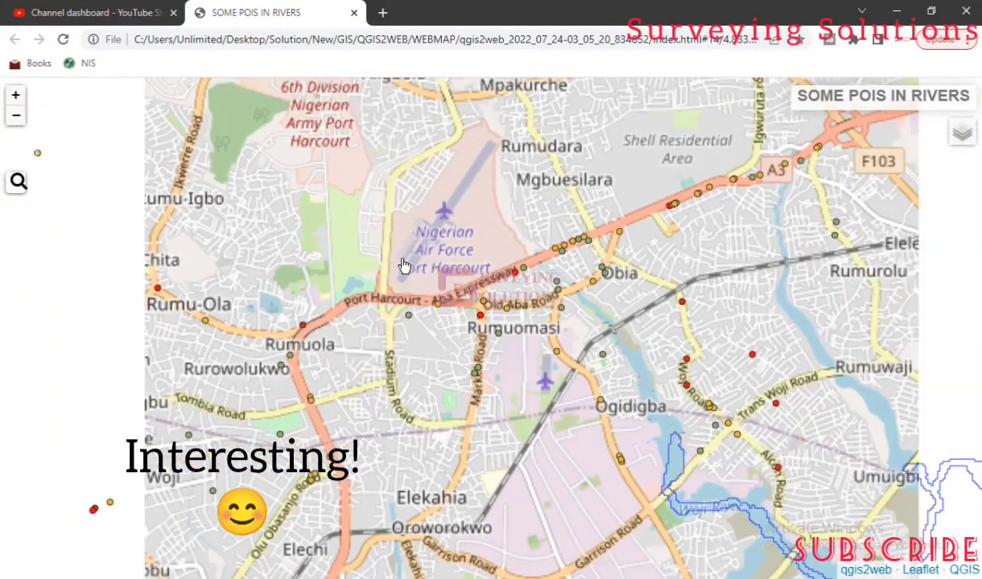
scroll(404, 266, "down", 2)
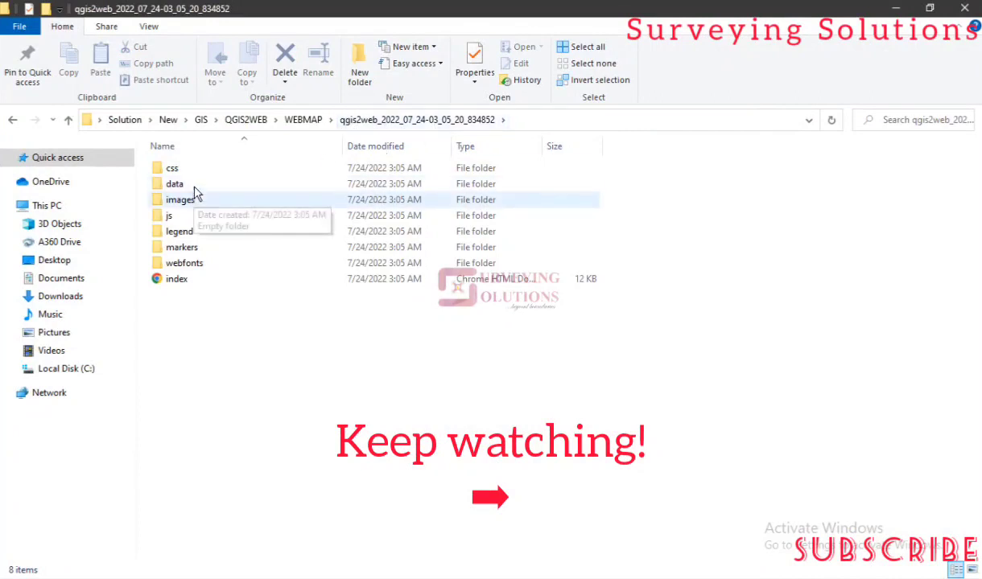
- Fit the Name column's width to its contents in the exported qgis2web_2022_07_24-03_05_20_834852 folder in File Explorer
double_click(343, 143)
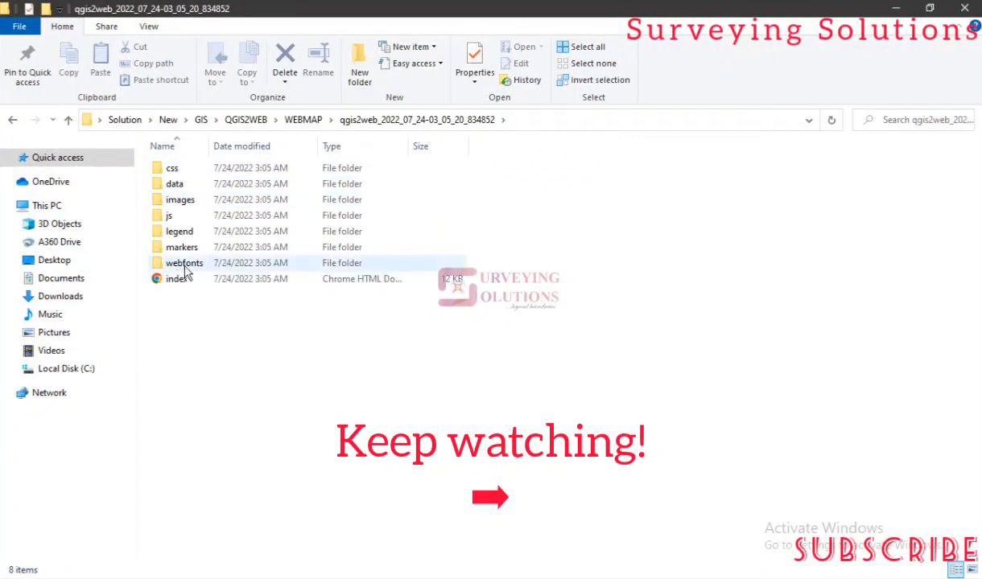